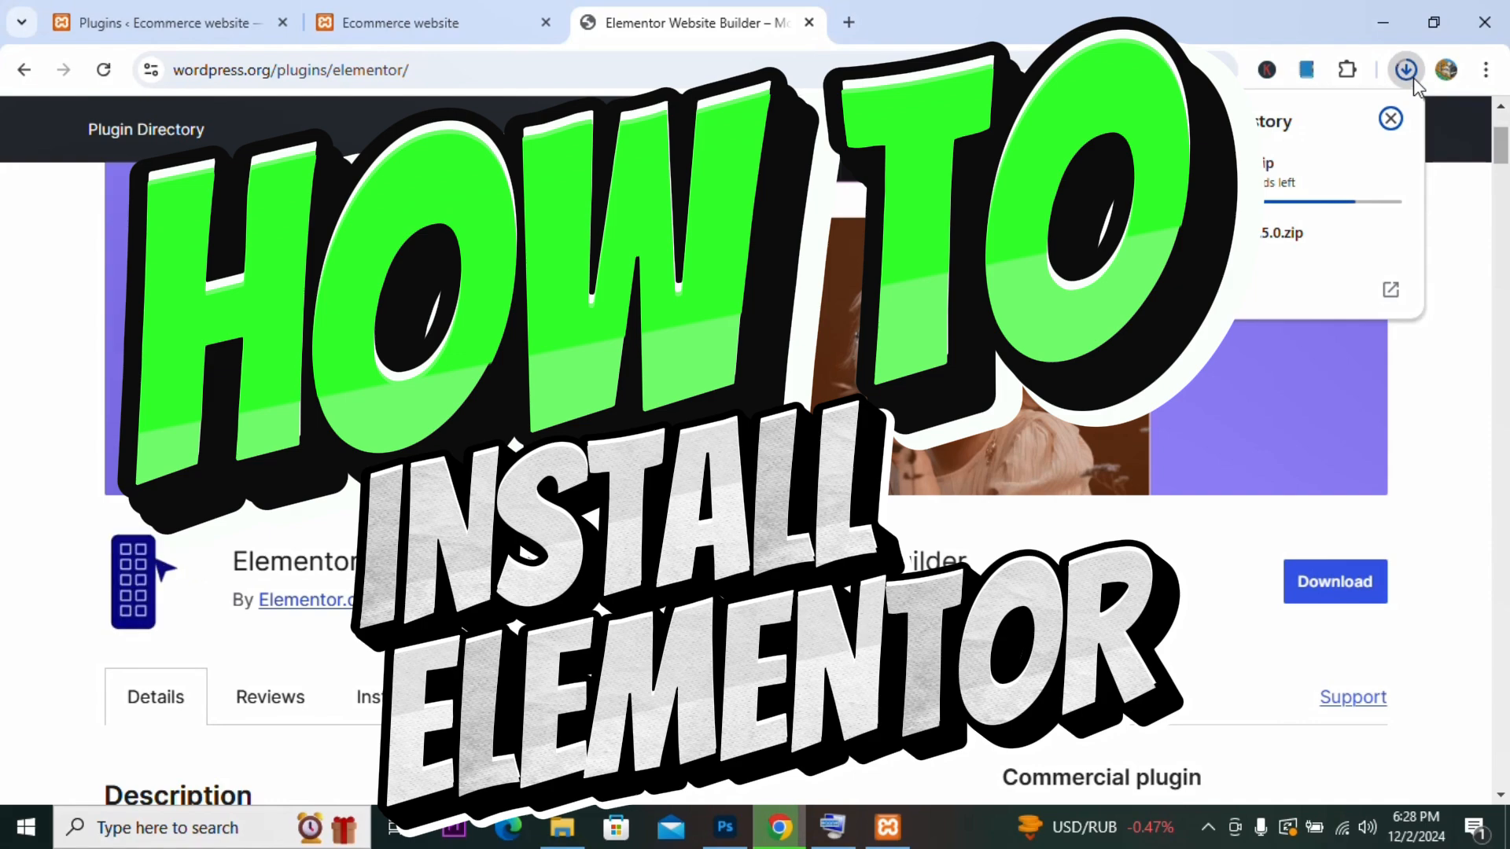
# Step: Upload the elementor.3.25.10.zip plugin file, install it and activate the plugin
pyautogui.moveTo(1381, 210)
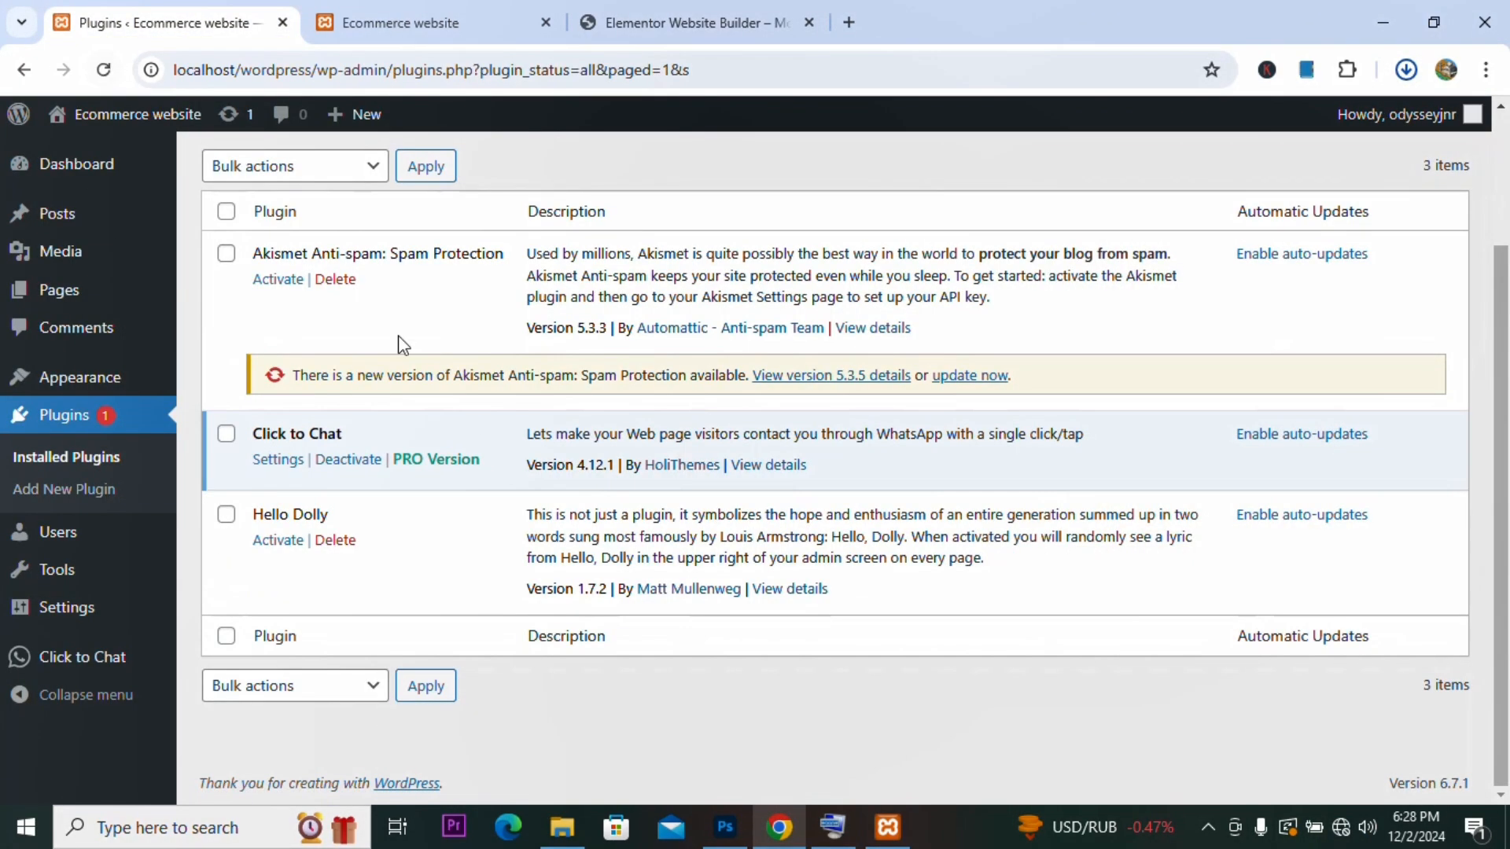
pyautogui.scroll(3, 396, 260)
pyautogui.click(393, 185)
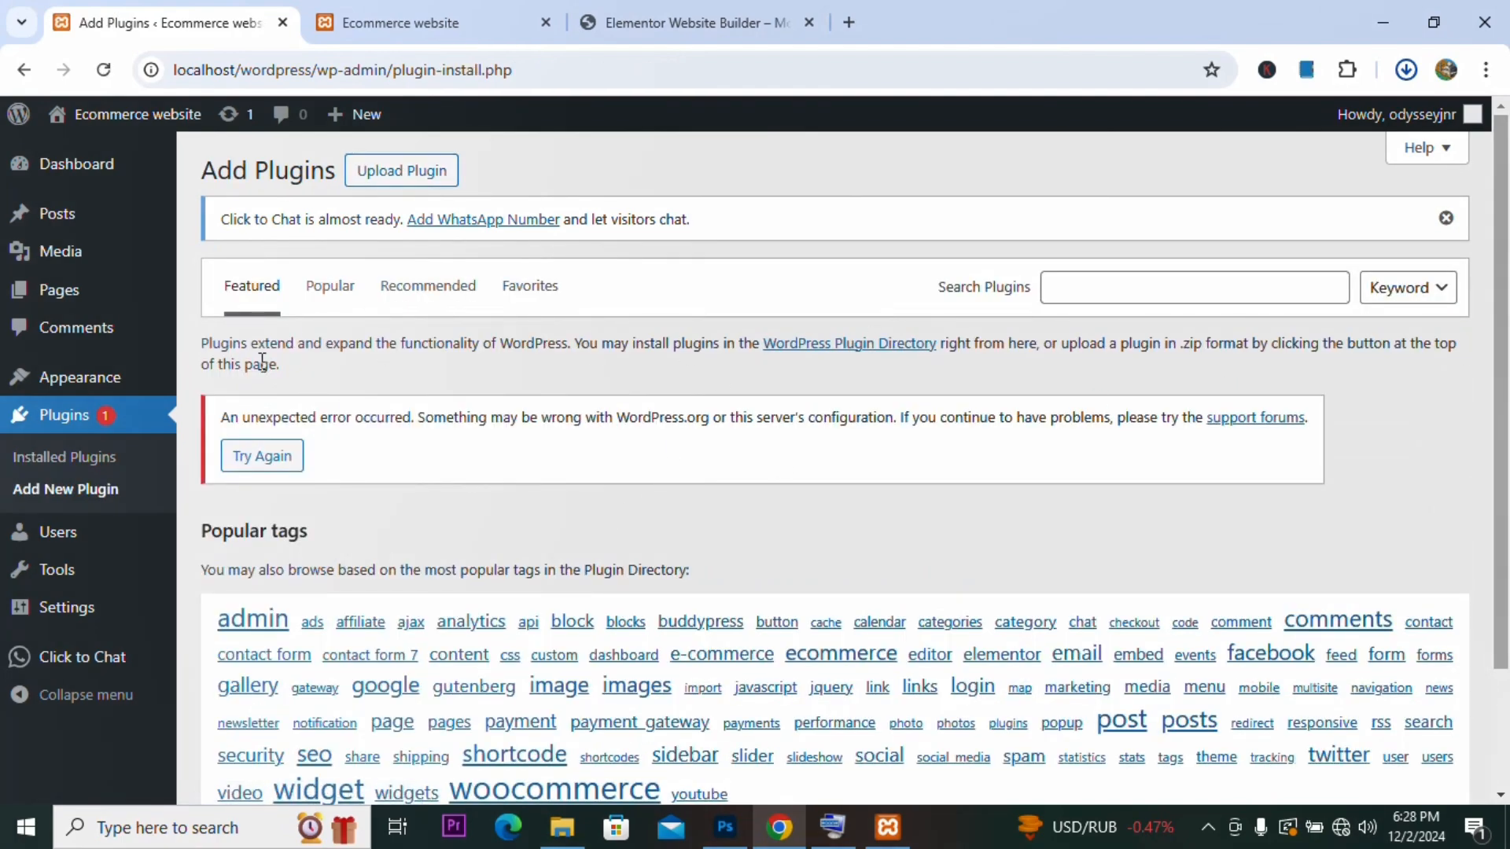
pyautogui.scroll(-3, 660, 470)
pyautogui.scroll(3, 712, 421)
pyautogui.click(402, 171)
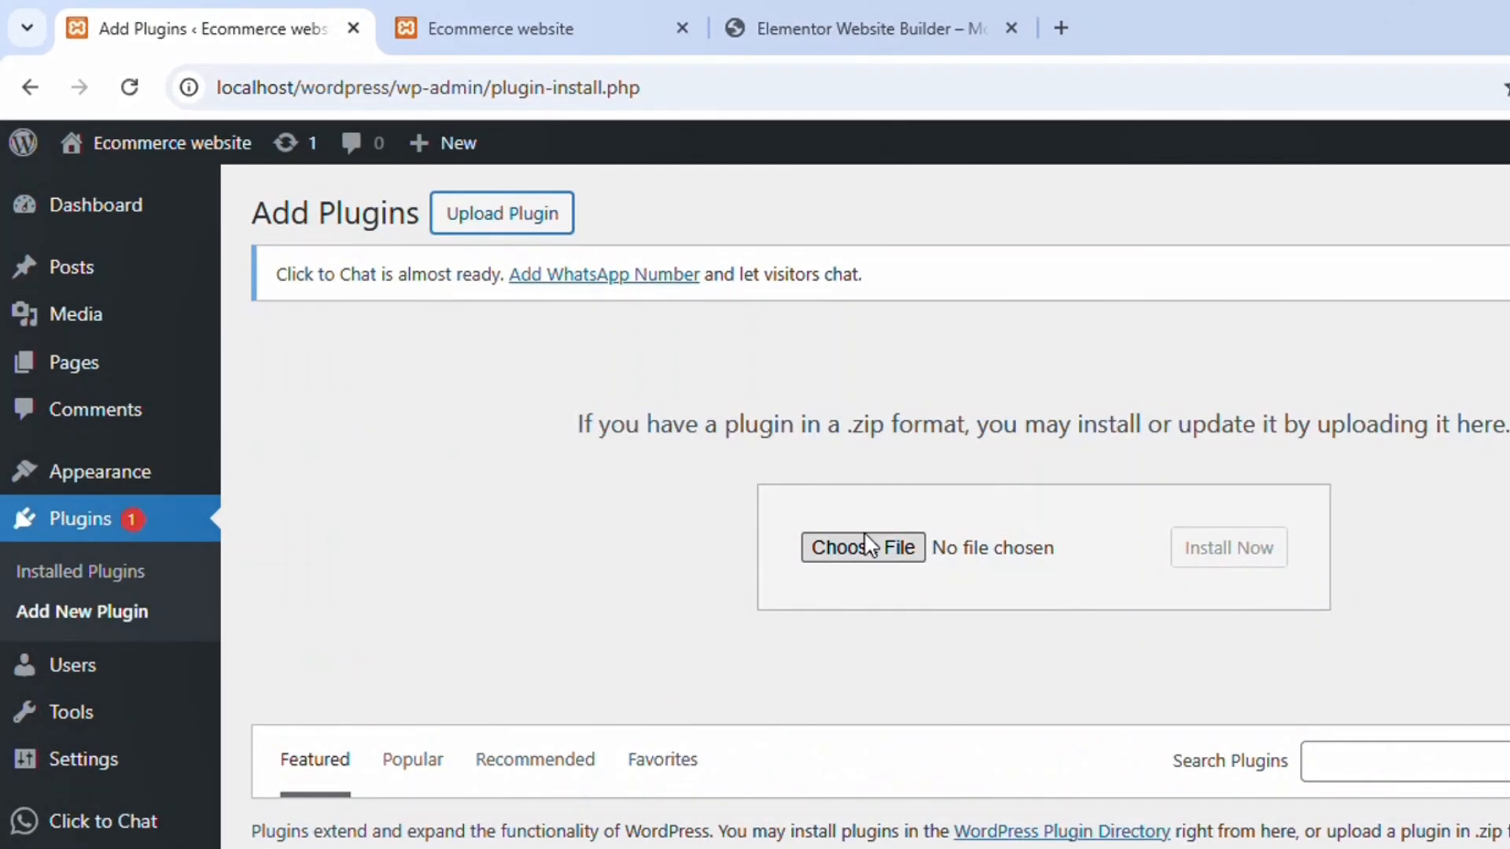
pyautogui.click(696, 435)
pyautogui.click(101, 296)
pyautogui.click(259, 201)
pyautogui.click(699, 617)
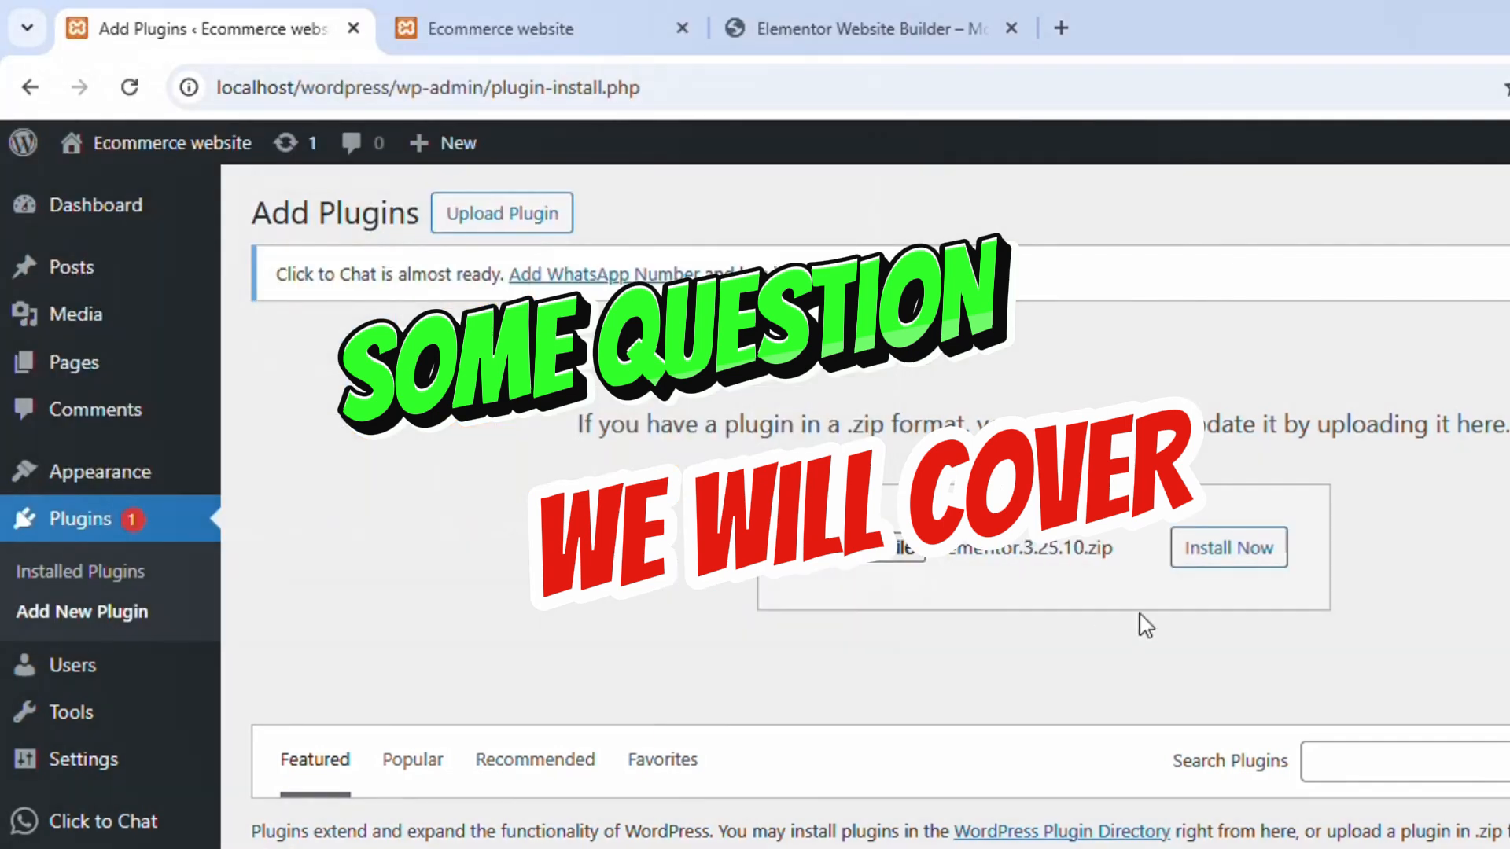
pyautogui.click(1228, 548)
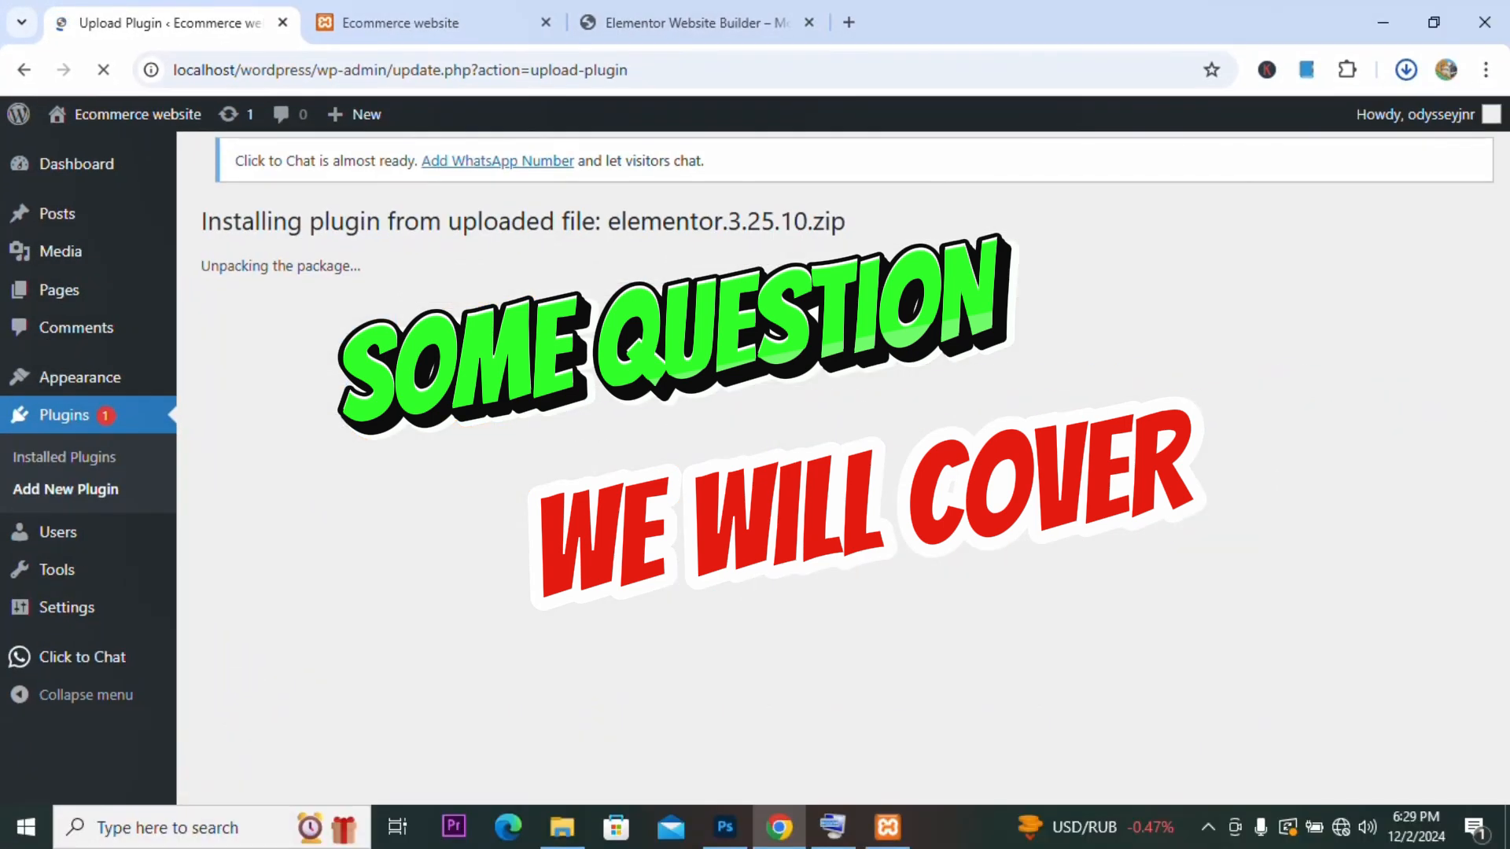
pyautogui.click(300, 393)
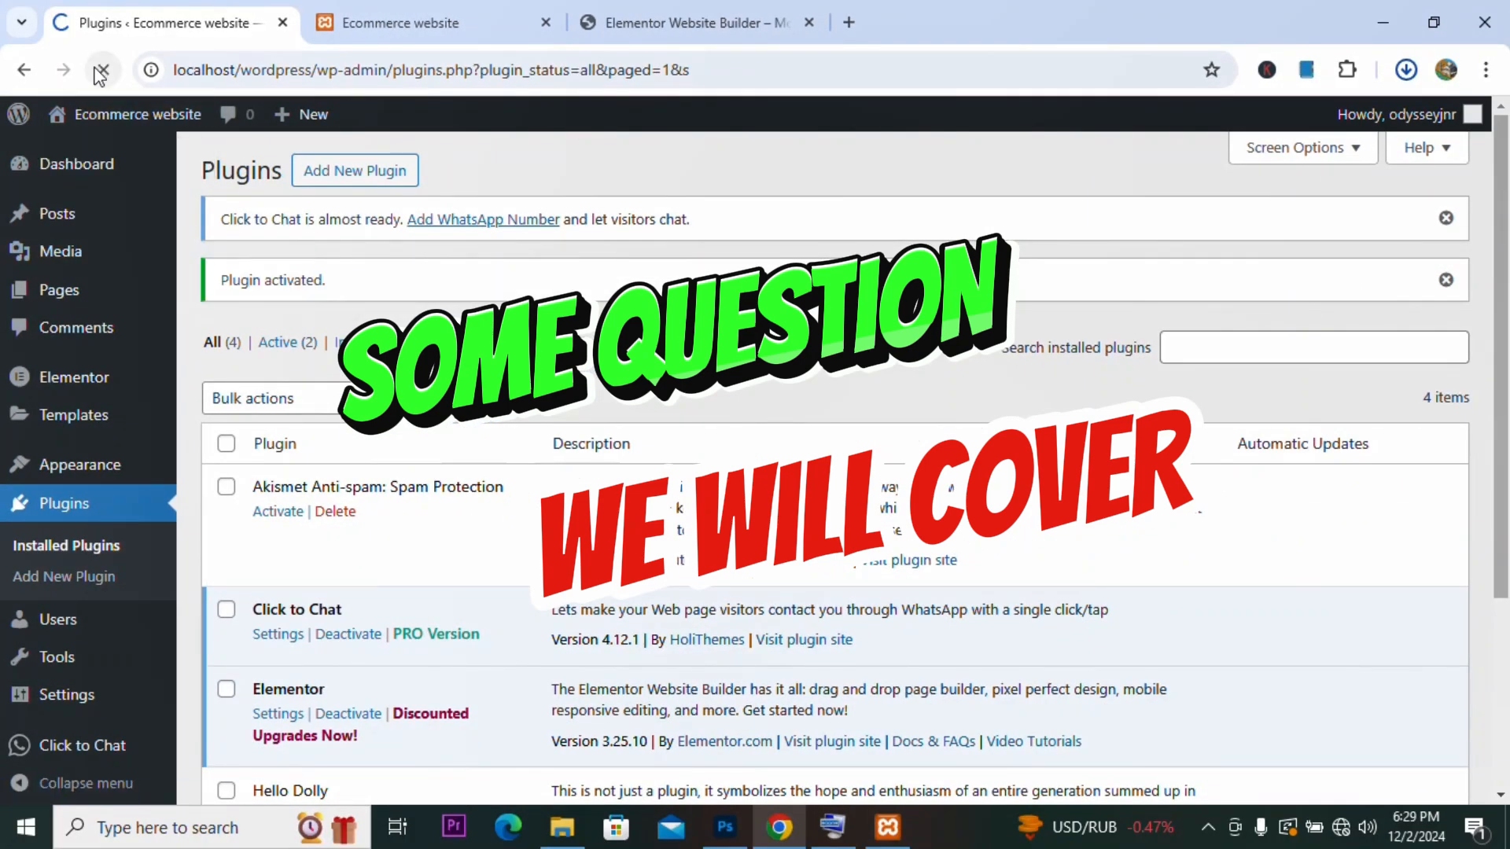
# Step: Create a new page titled ABOUT US and publish it
pyautogui.moveTo(59, 289)
pyautogui.click(236, 325)
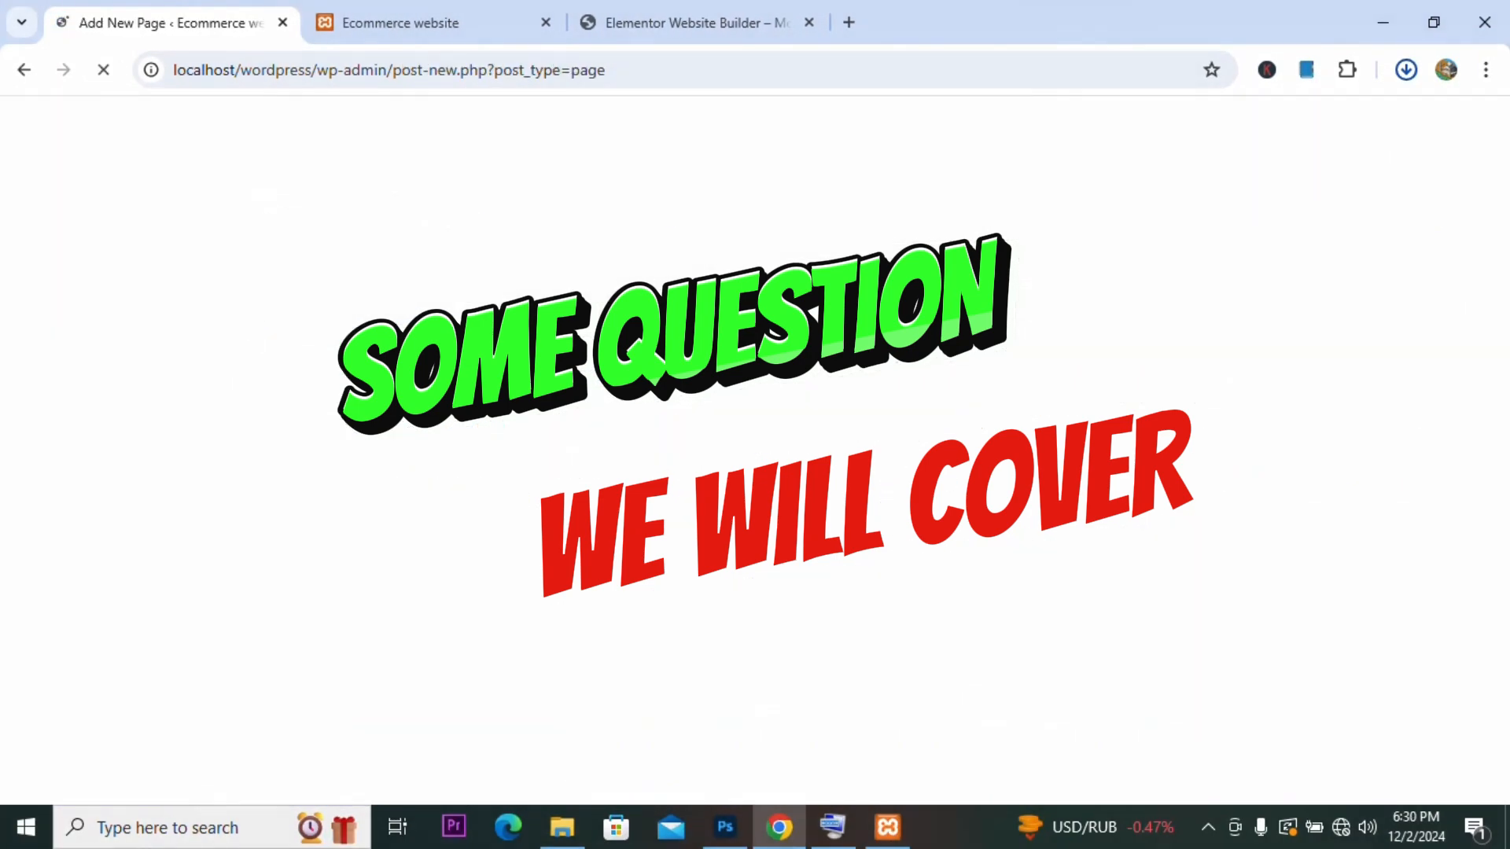
pyautogui.click(309, 246)
pyautogui.write('ABOUT US')
pyautogui.click(1420, 131)
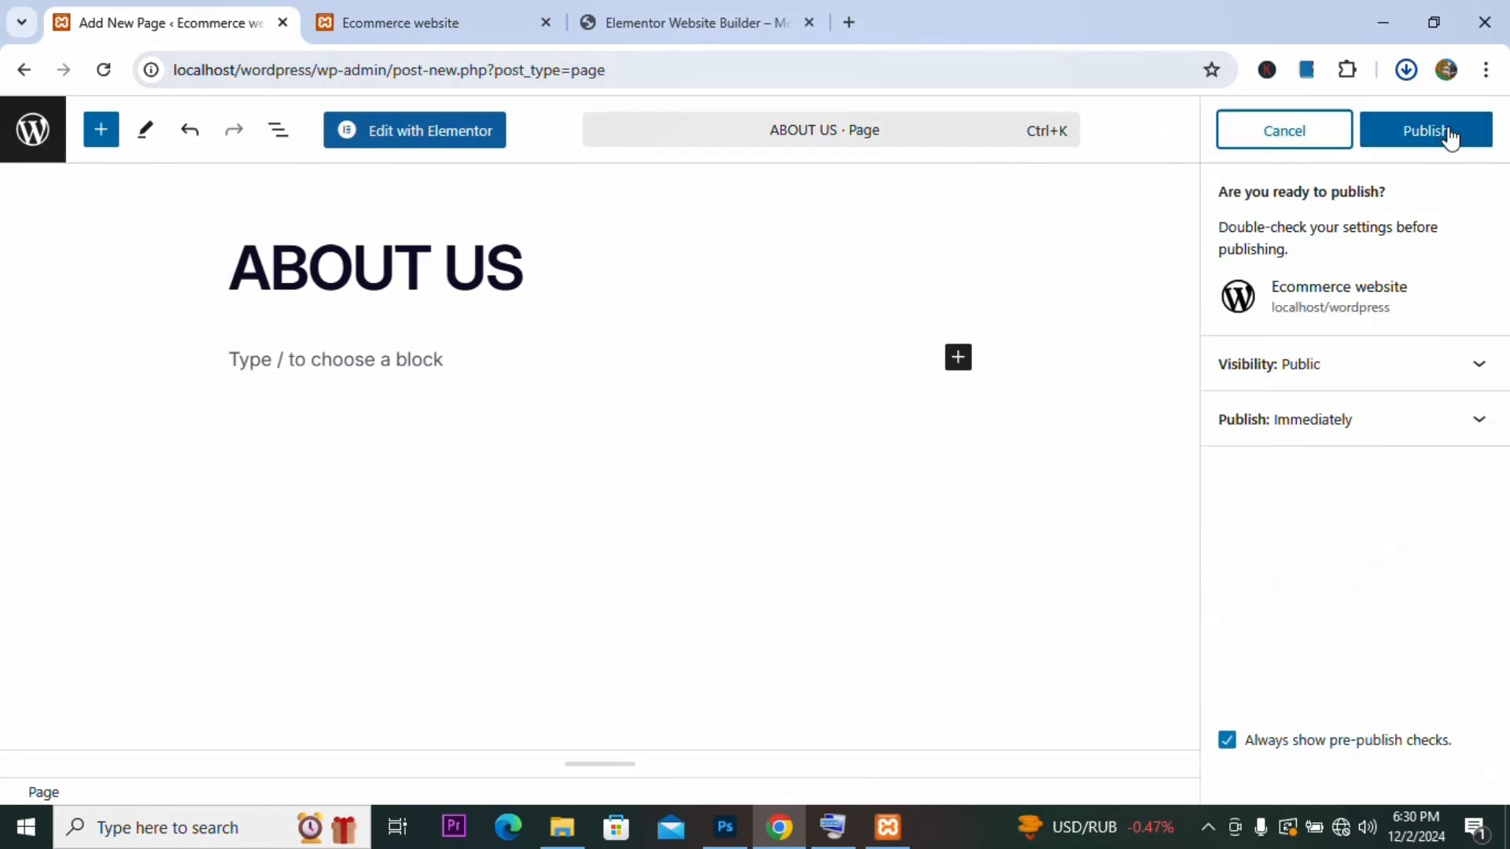
pyautogui.click(1449, 135)
# Step: Open the ABOUT US page in Elementor and close the productivity checklist
pyautogui.click(451, 144)
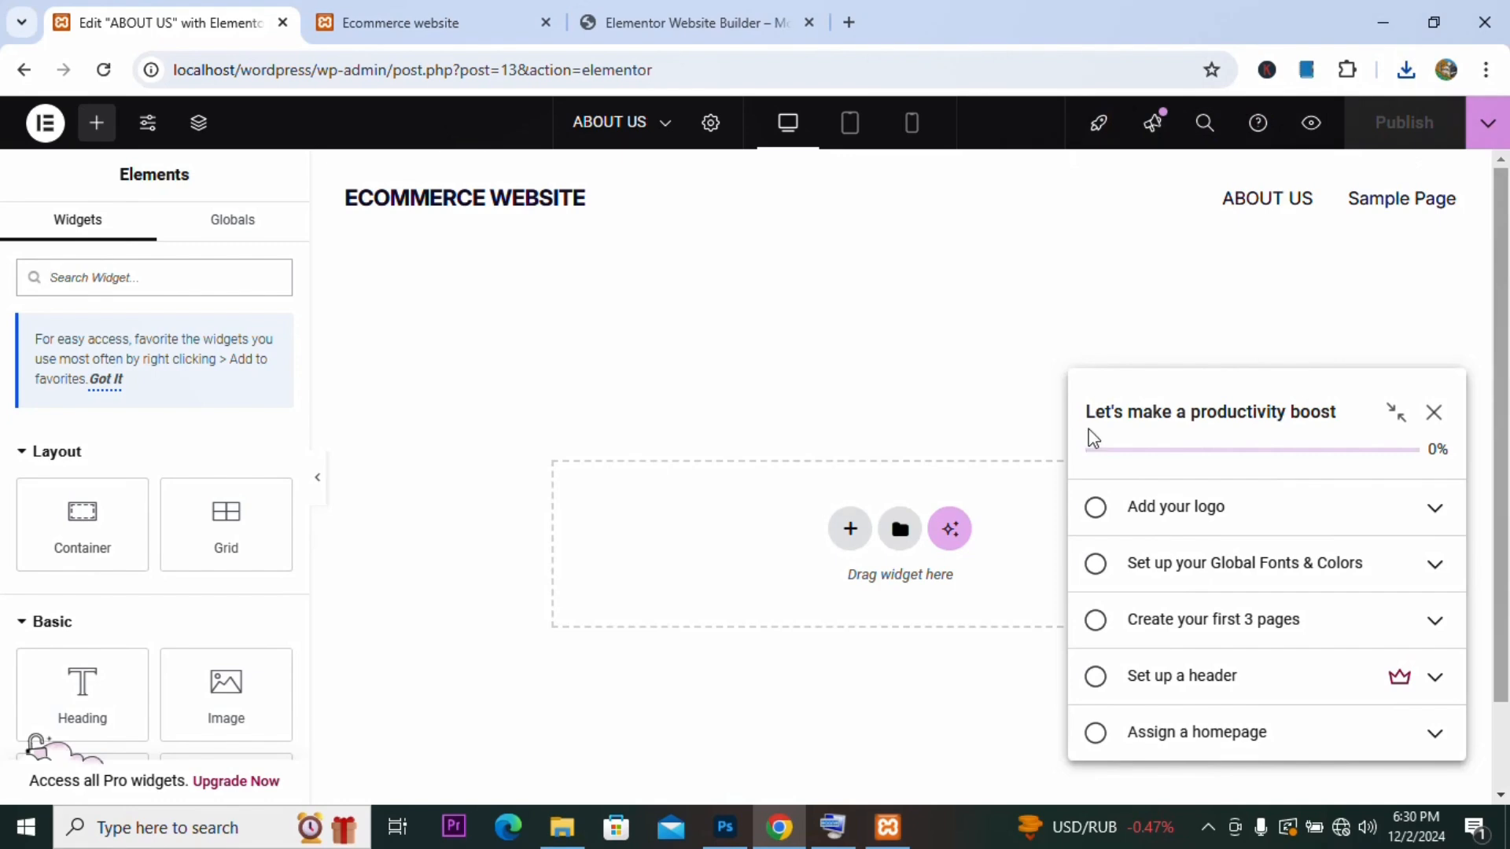
pyautogui.click(1434, 412)
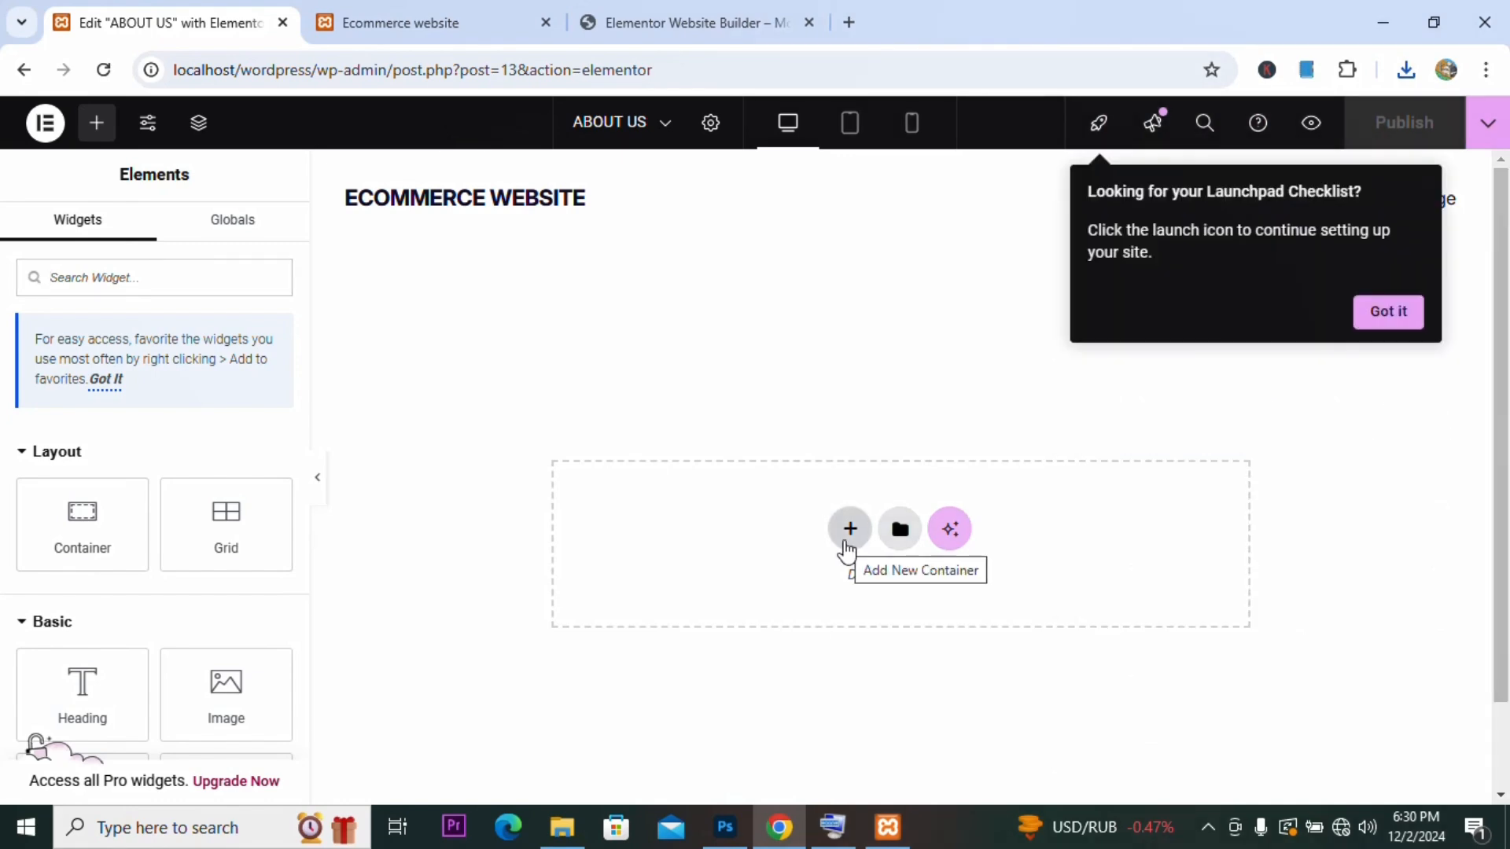
pyautogui.click(1207, 827)
pyautogui.click(1172, 711)
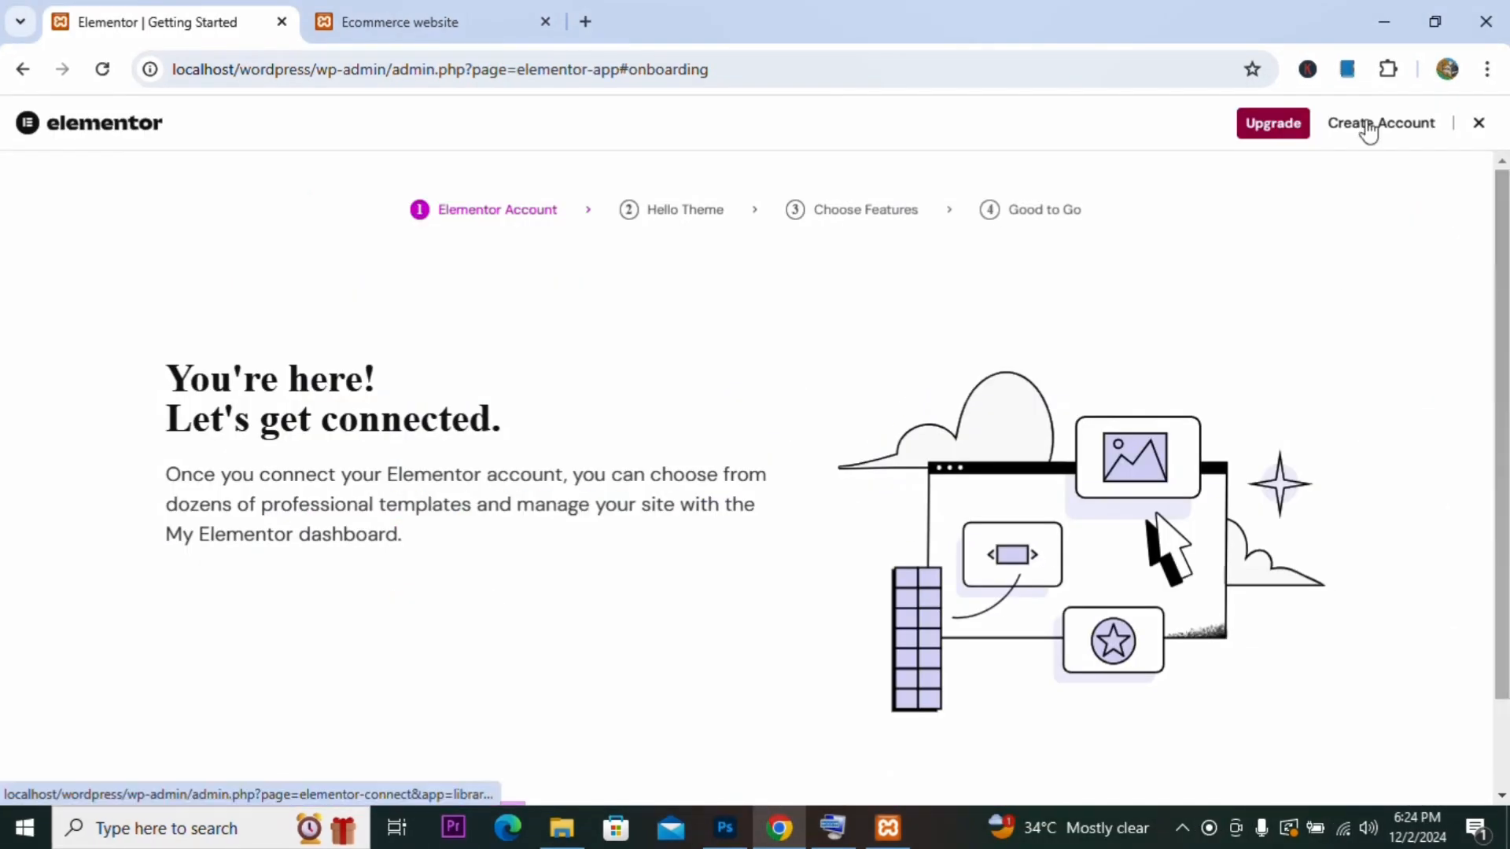
pyautogui.scroll(-2, 754, 551)
pyautogui.scroll(2, 755, 550)
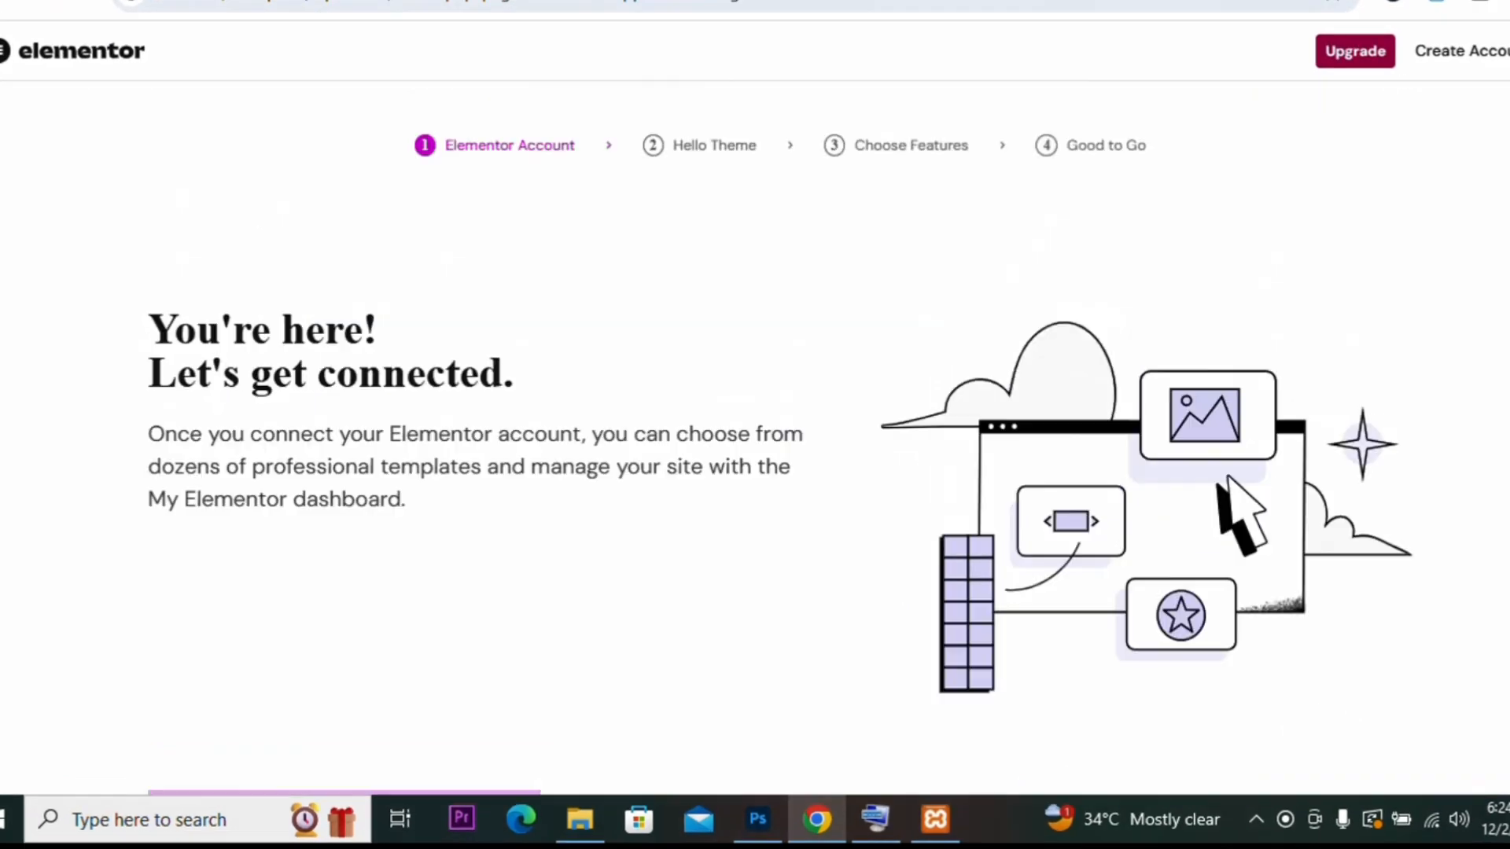
# Step: Skip through the Elementor onboarding screens to reach the editor
pyautogui.scroll(-2, 1179, 629)
pyautogui.click(1288, 723)
pyautogui.click(1288, 723)
pyautogui.click(1372, 759)
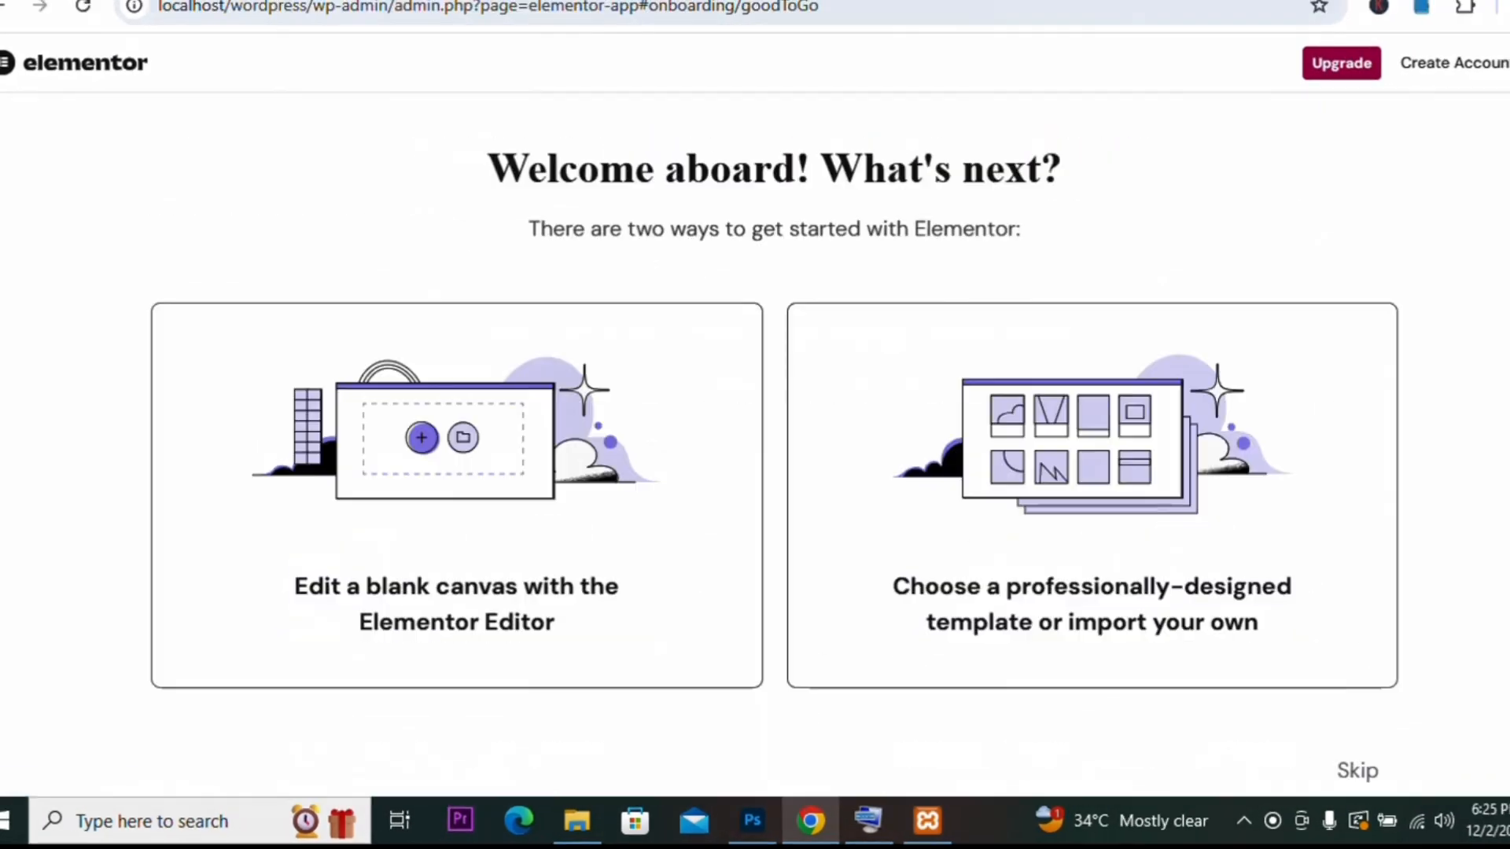
pyautogui.click(1354, 775)
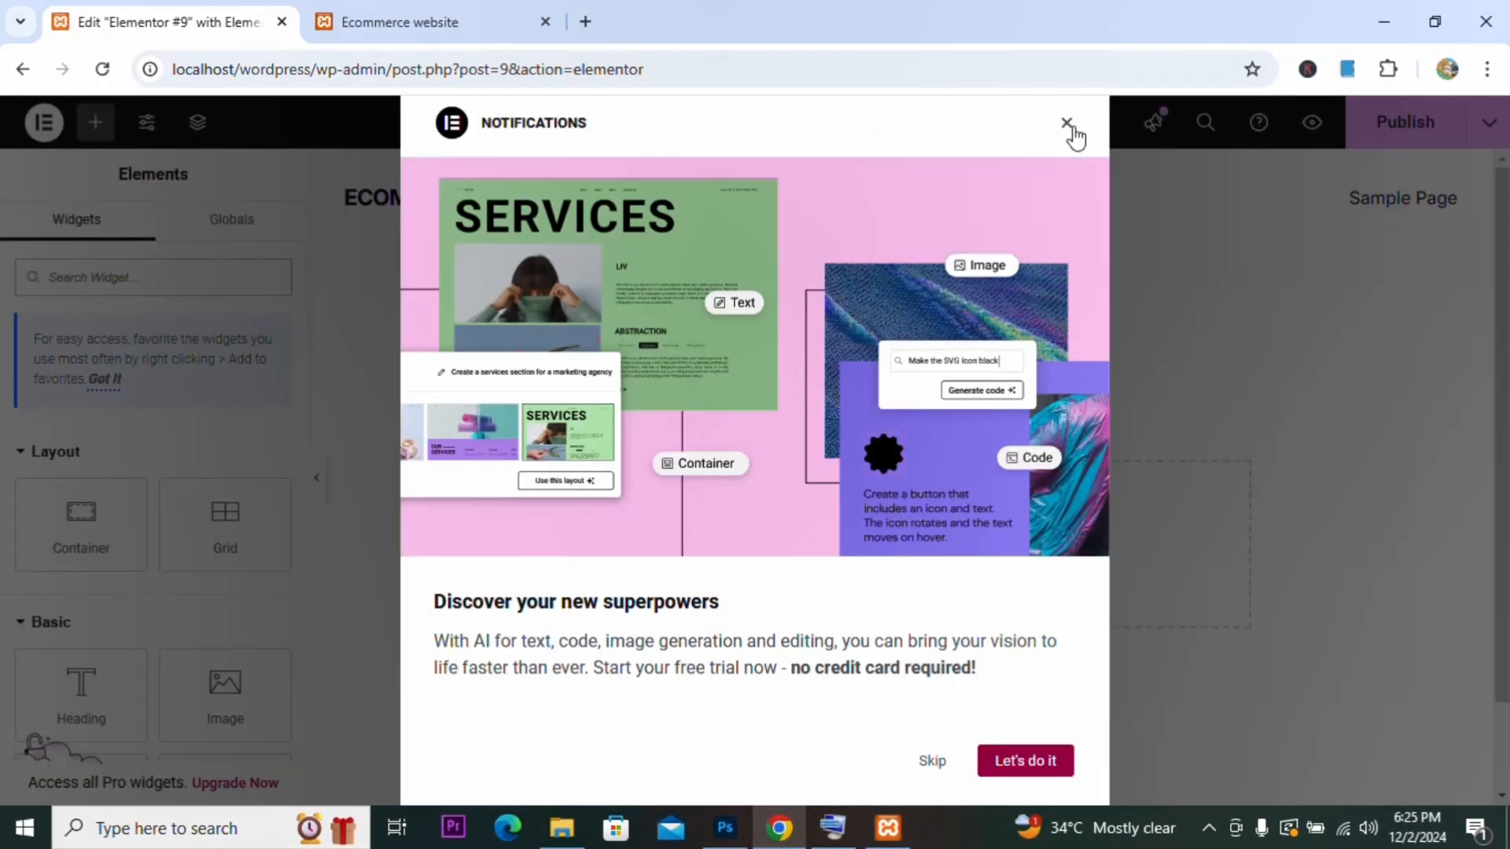
# Step: Dismiss the notifications and add a grid container to the page
pyautogui.click(1070, 126)
pyautogui.click(850, 527)
pyautogui.click(827, 613)
pyautogui.click(658, 580)
pyautogui.click(244, 370)
pyautogui.click(217, 415)
# Step: Exit the Elementor editor back to the WordPress page editor
pyautogui.click(44, 122)
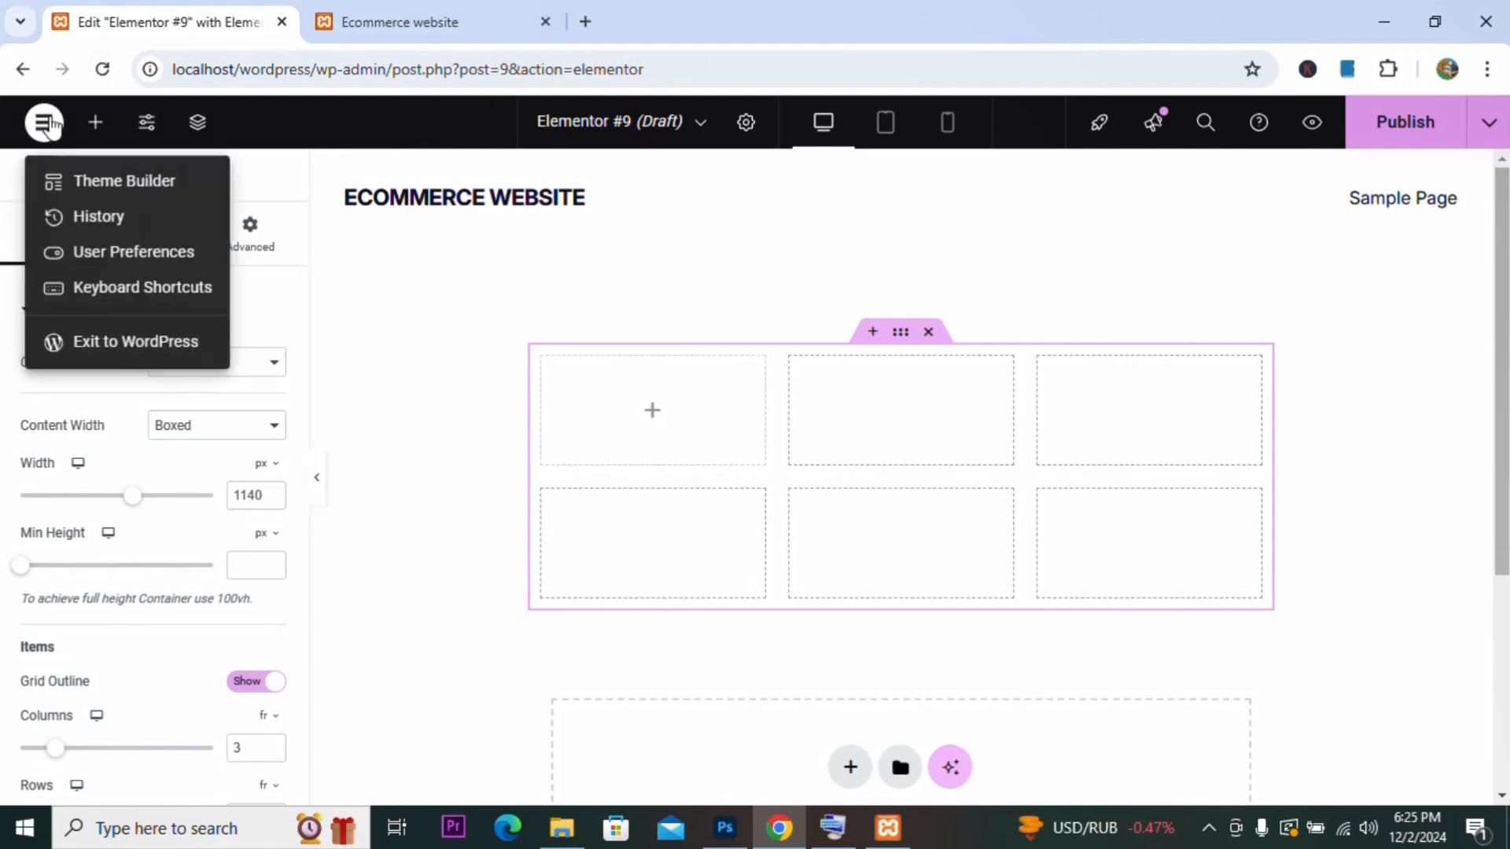
pyautogui.click(135, 340)
pyautogui.click(851, 221)
pyautogui.click(31, 129)
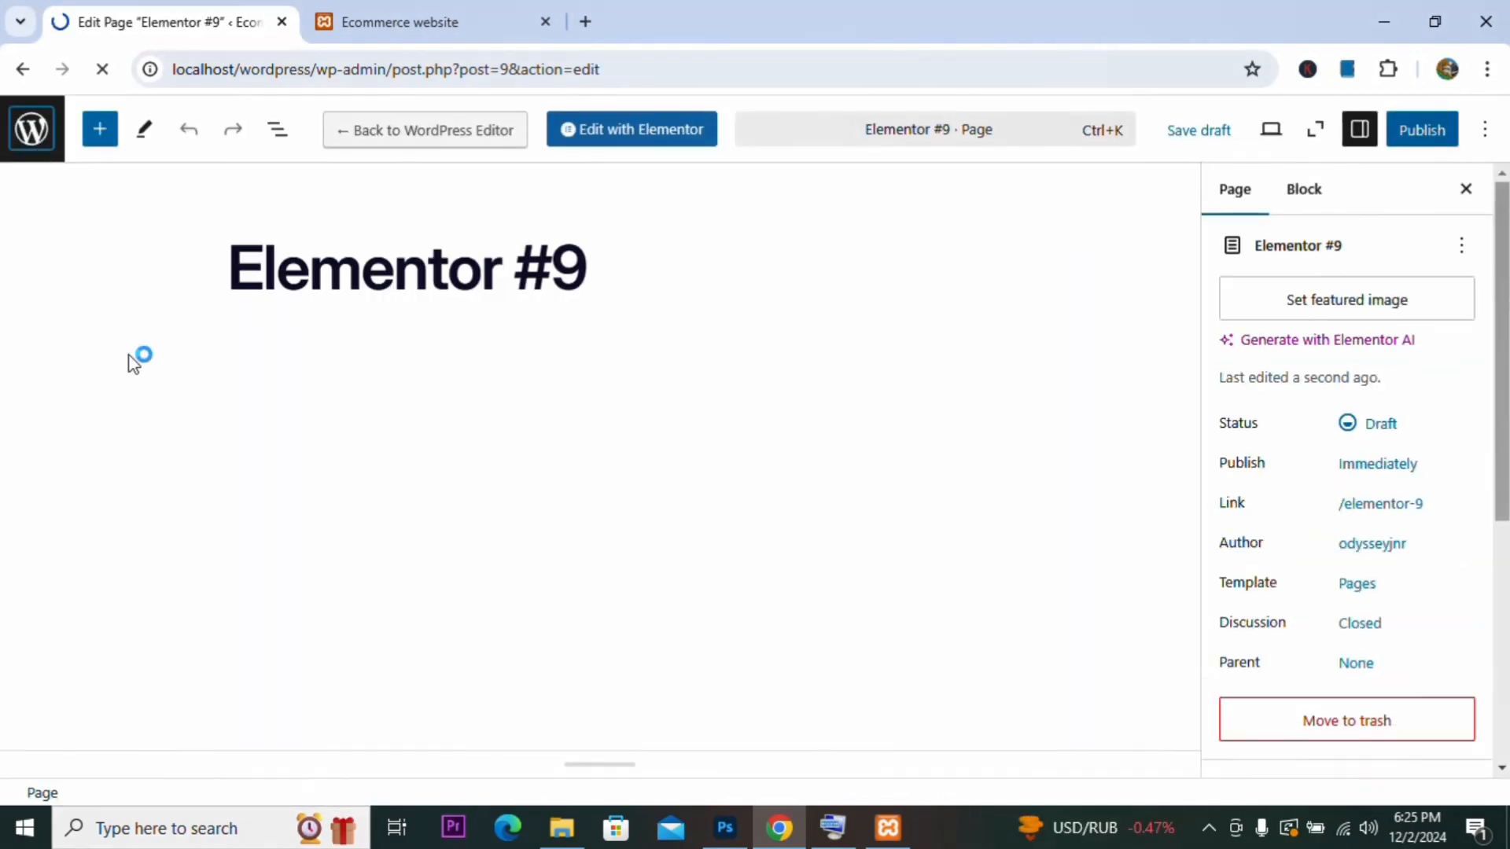
# Step: Deactivate the Elementor plugin and delete it from the installed plugins
pyautogui.moveTo(63, 583)
pyautogui.click(219, 602)
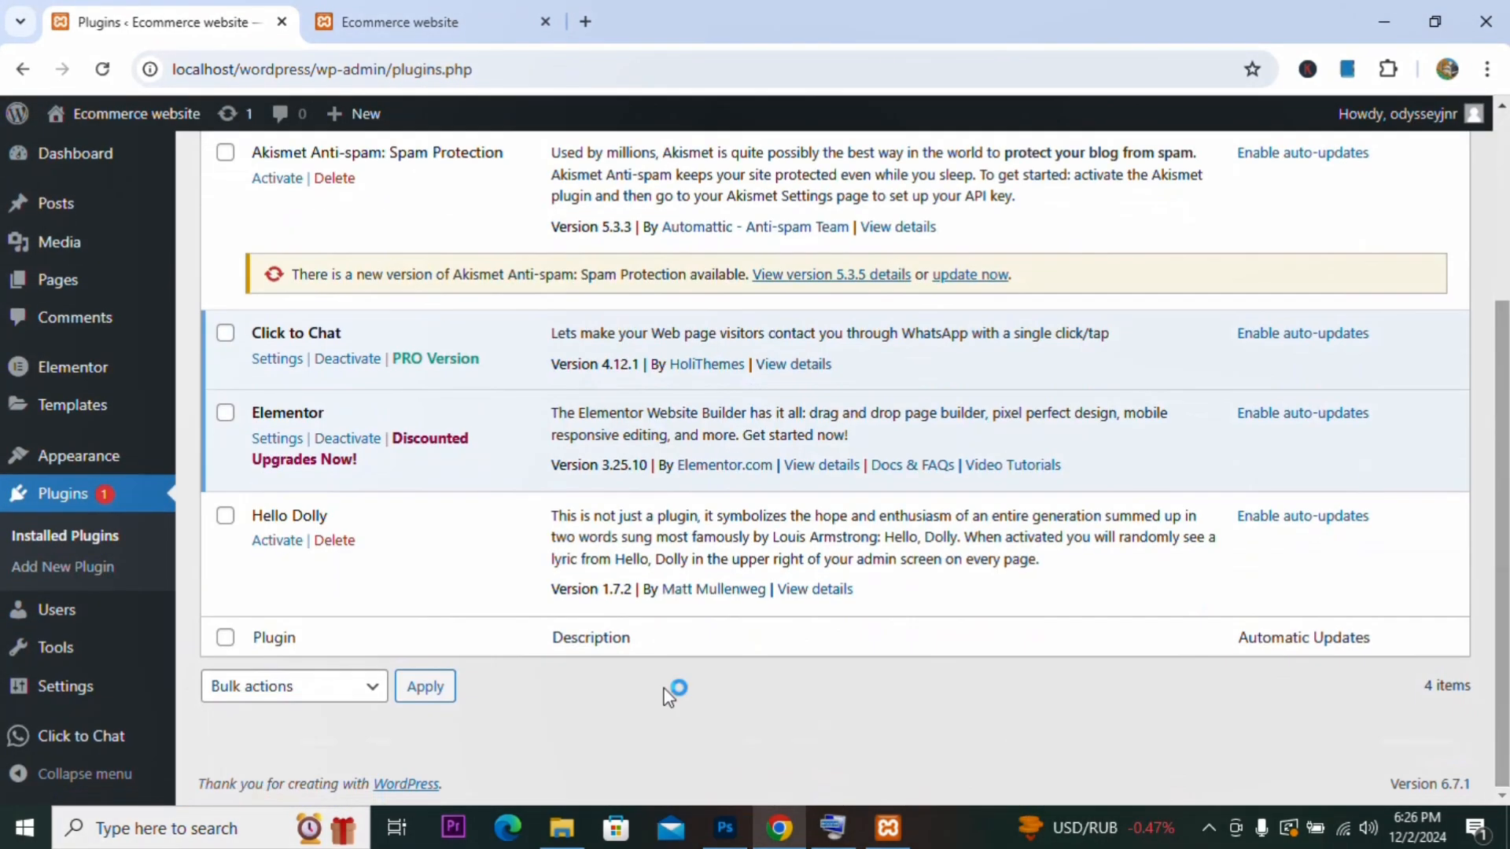
pyautogui.click(350, 438)
pyautogui.click(483, 518)
pyautogui.click(576, 660)
pyautogui.click(327, 771)
pyautogui.press('Return')
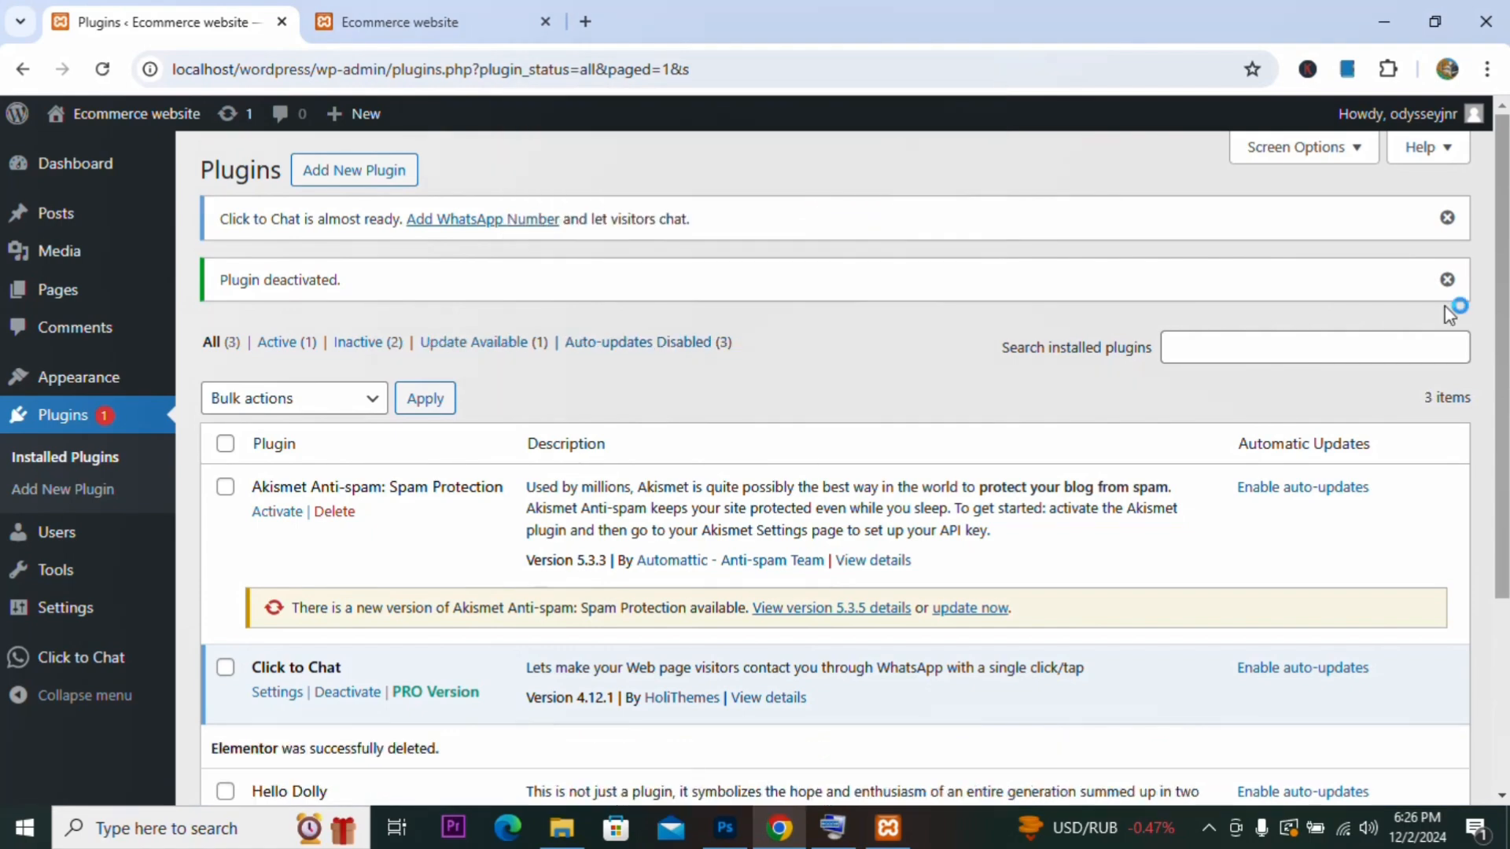
# Step: Search wordpress.org for ELEMENTOR and open the Elementor Website Builder plugin result
pyautogui.click(585, 21)
pyautogui.write('wor')
pyautogui.press('Return')
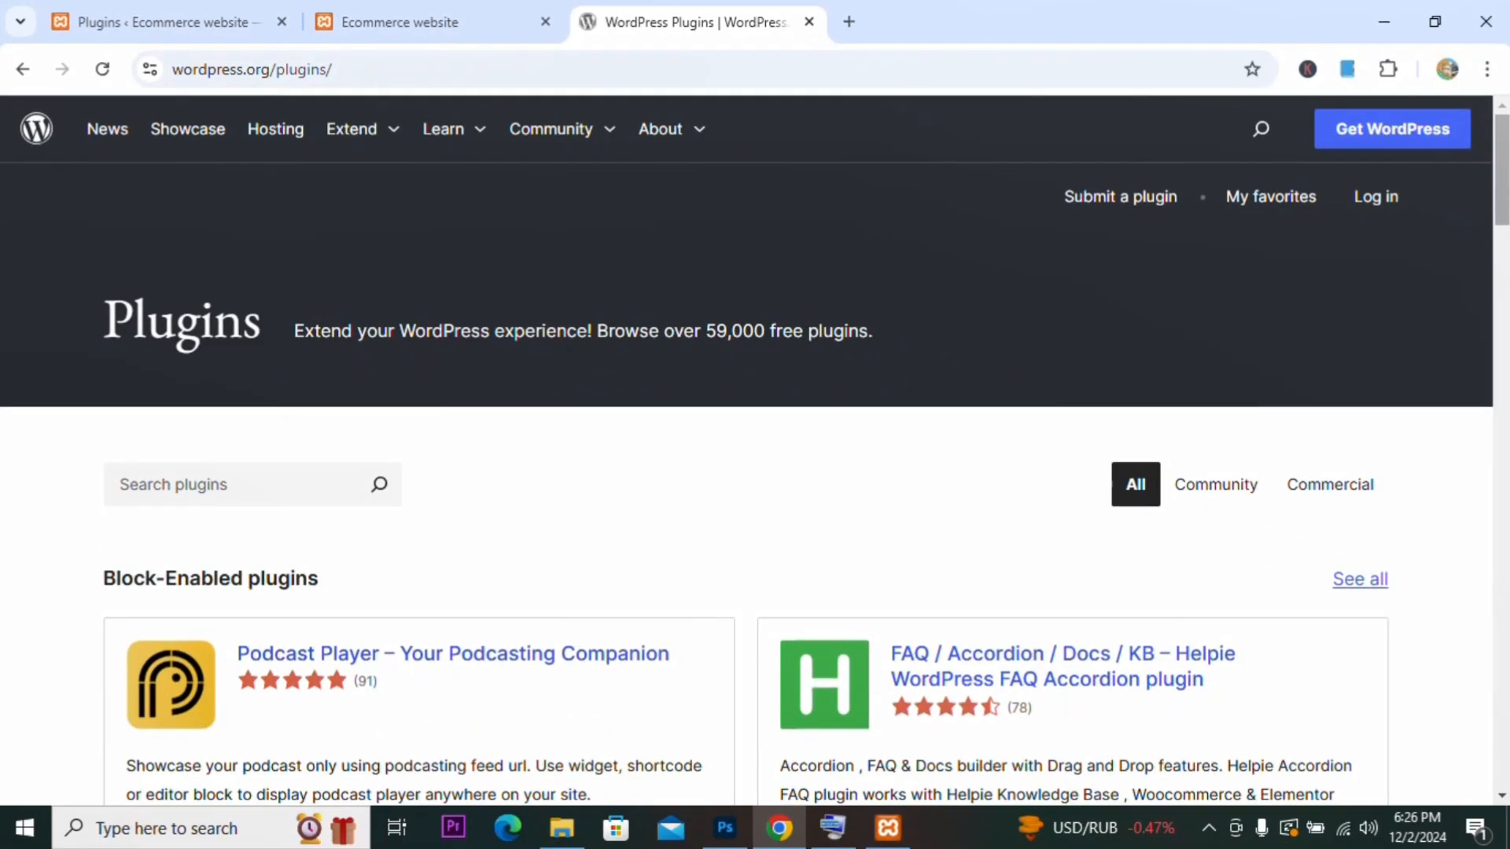
pyautogui.click(1260, 128)
pyautogui.write('ELEMENTOR')
pyautogui.press('Return')
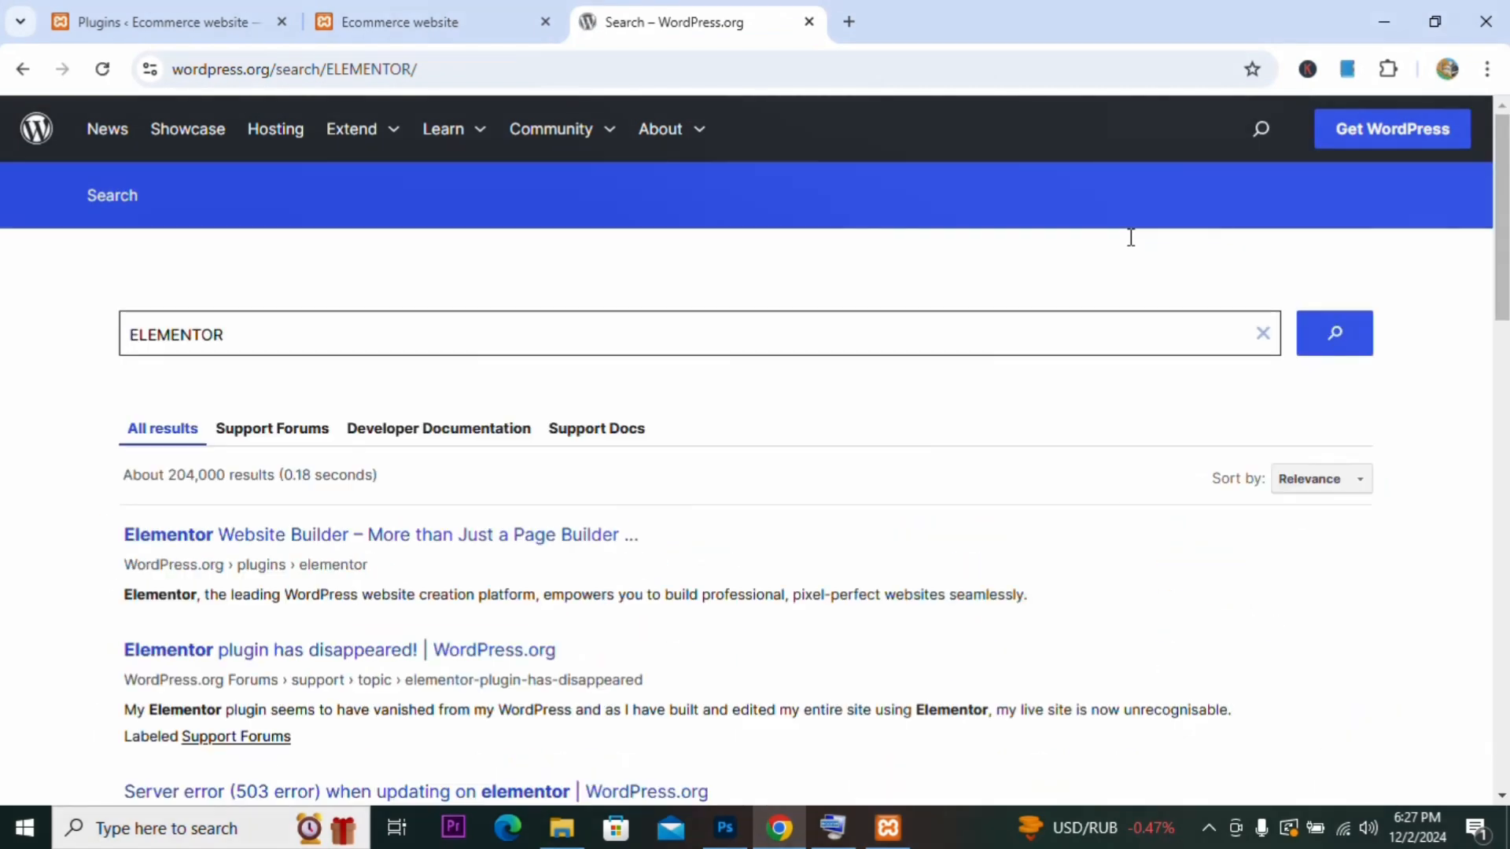
pyautogui.click(523, 532)
pyautogui.scroll(-5, 1335, 431)
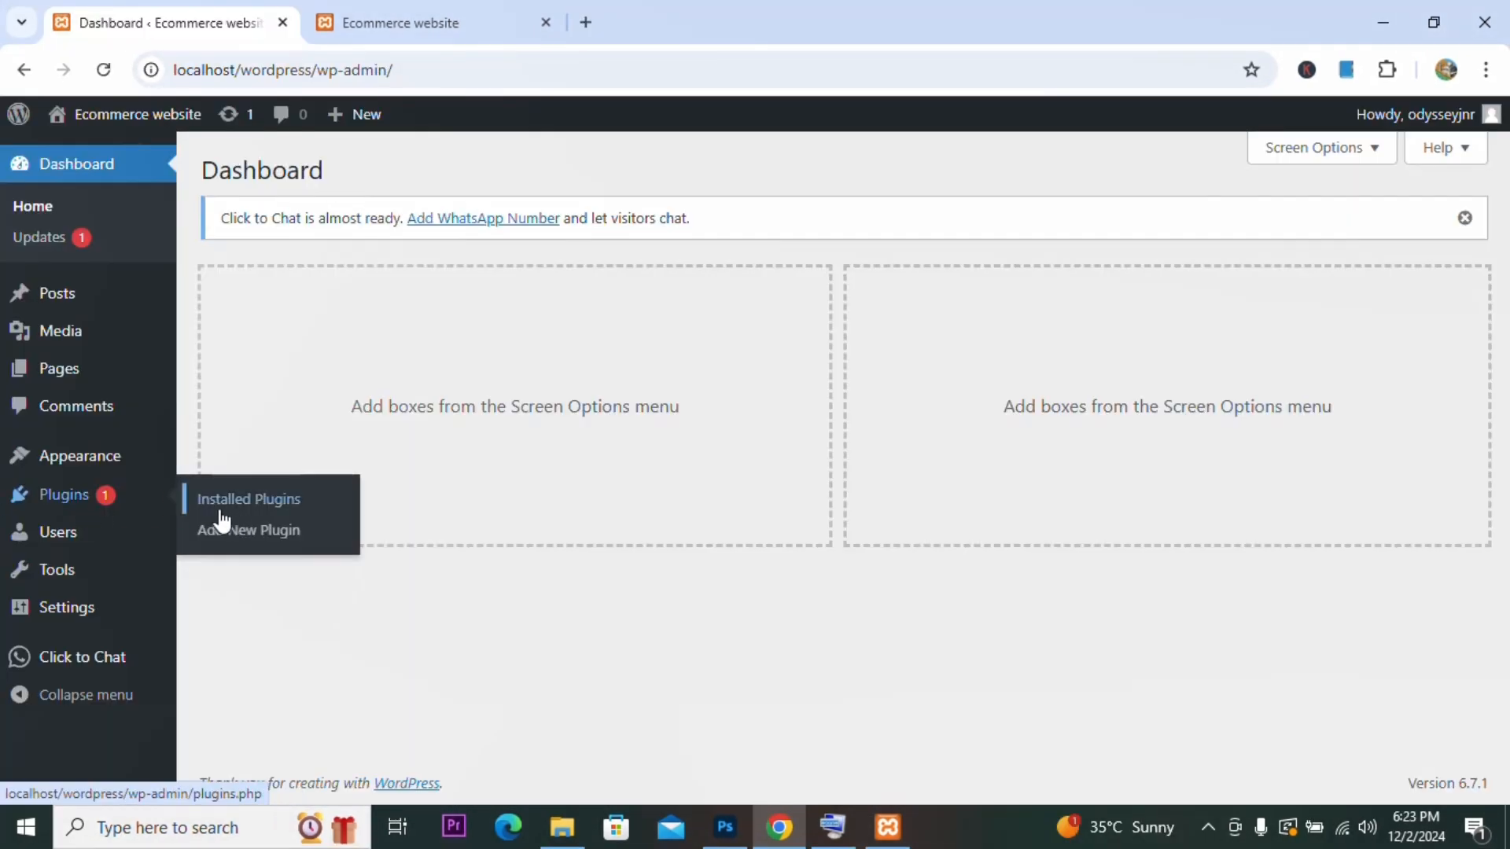
# Step: Search the plugin directory for ELEMENTOR and install Elementor Website Builder
pyautogui.moveTo(100, 516)
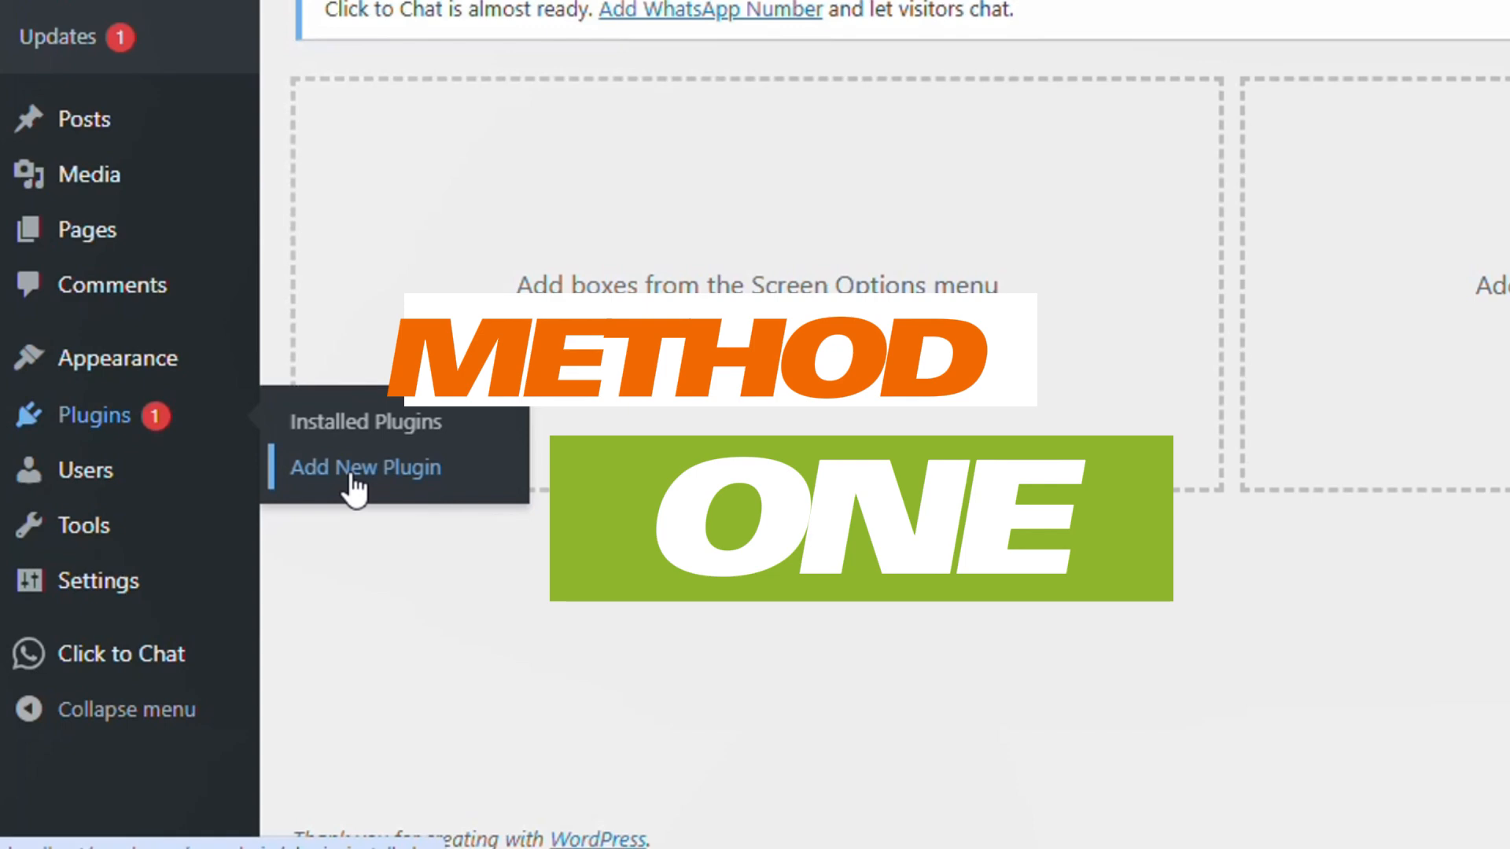
pyautogui.click(353, 476)
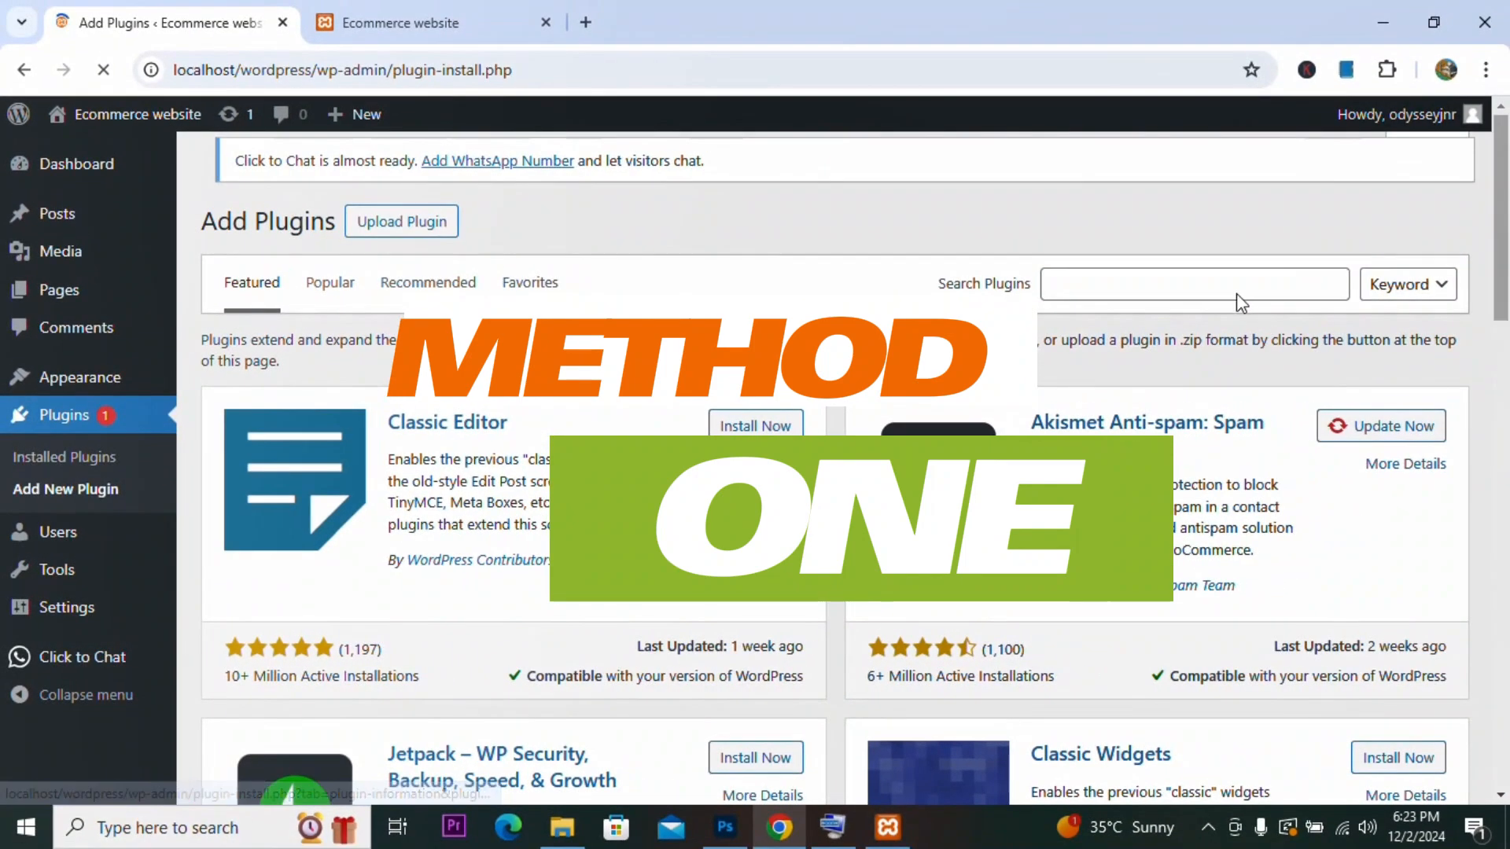
pyautogui.click(1219, 286)
pyautogui.write('ELEME')
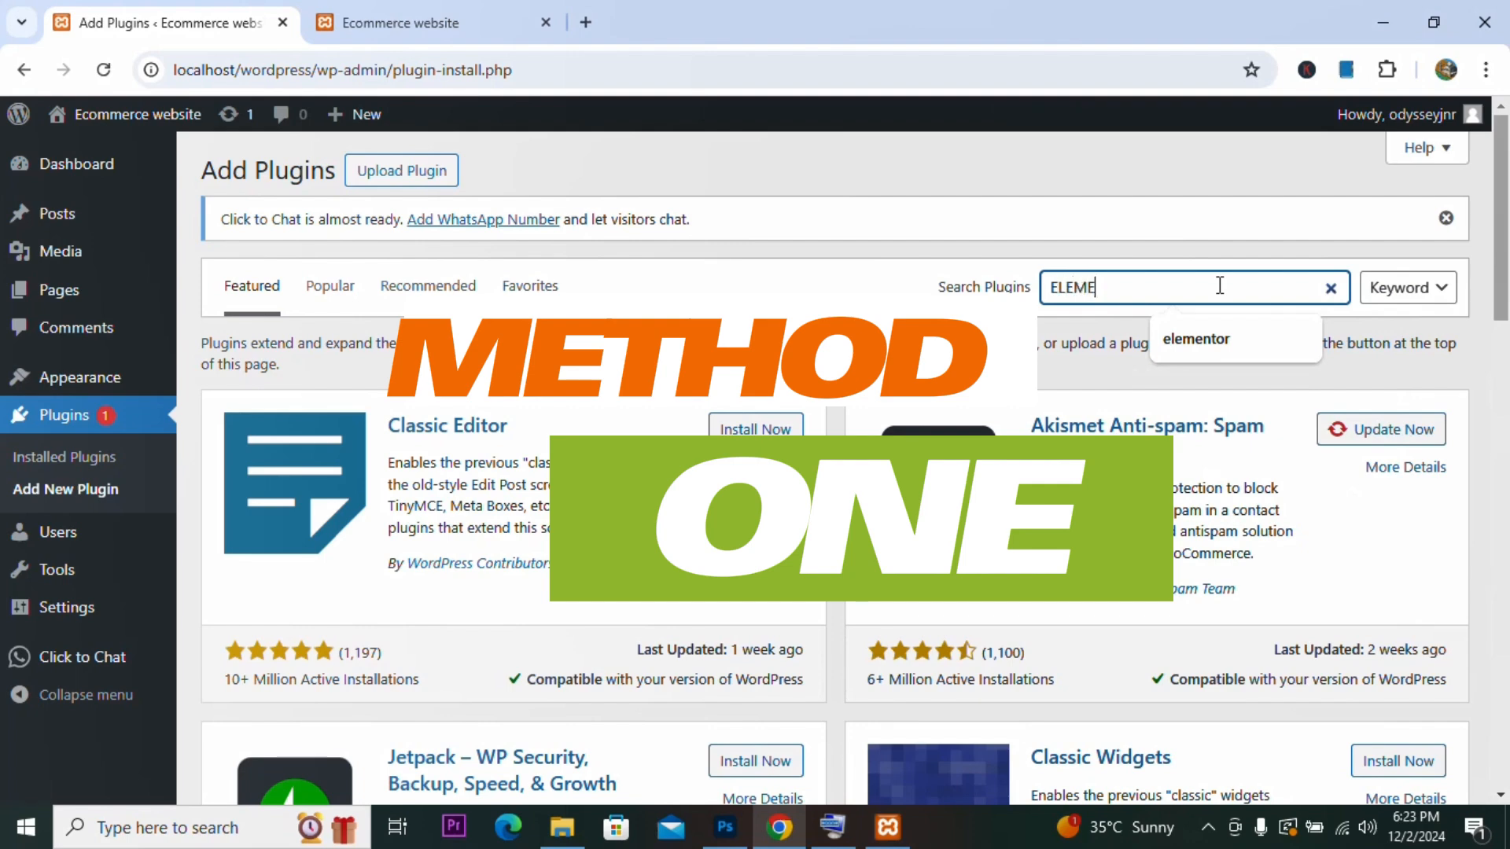
pyautogui.write('NTOR')
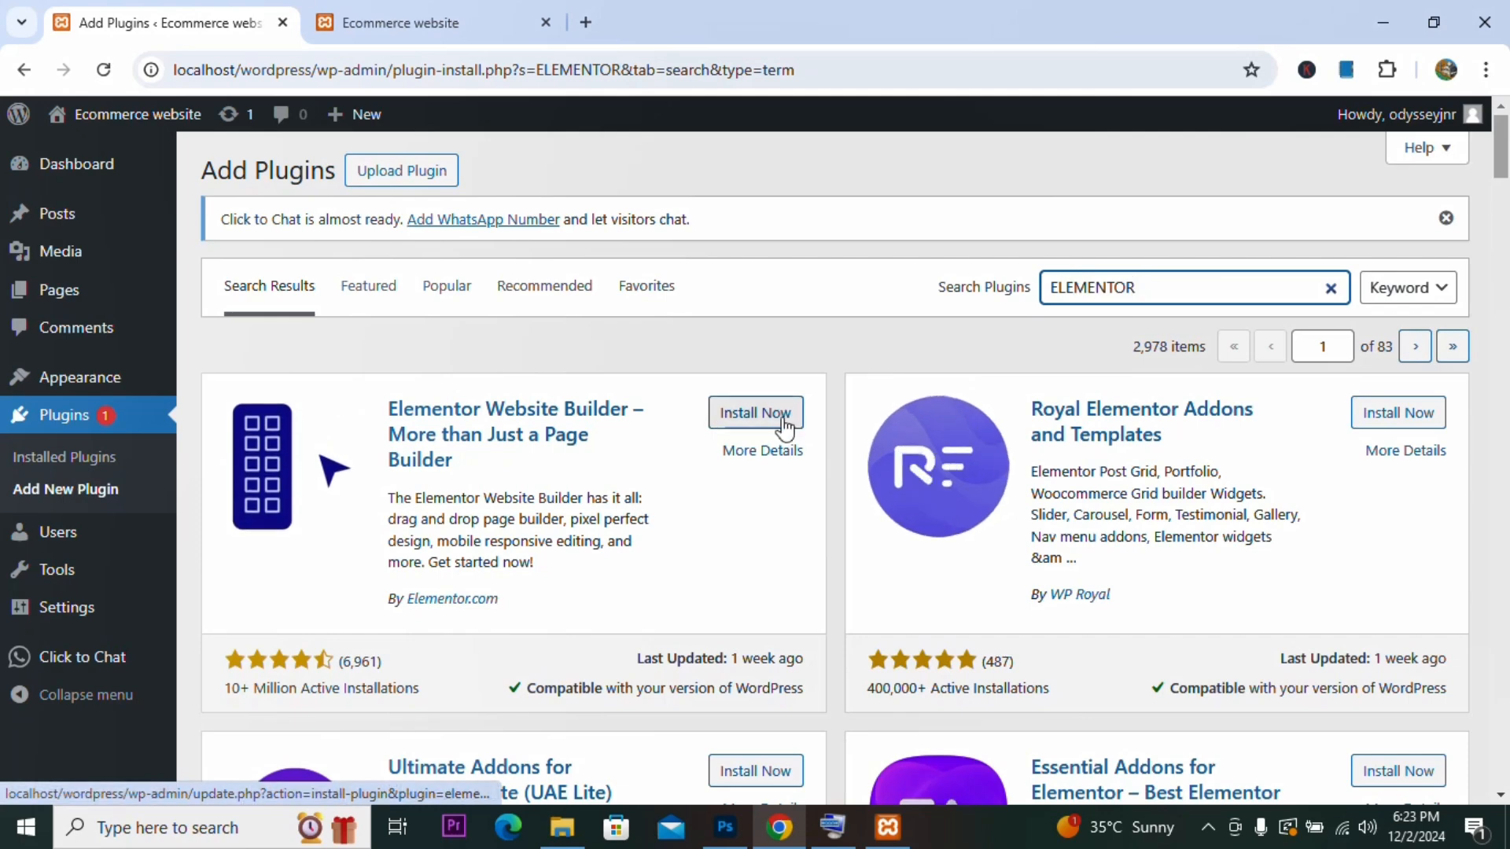
pyautogui.click(766, 429)
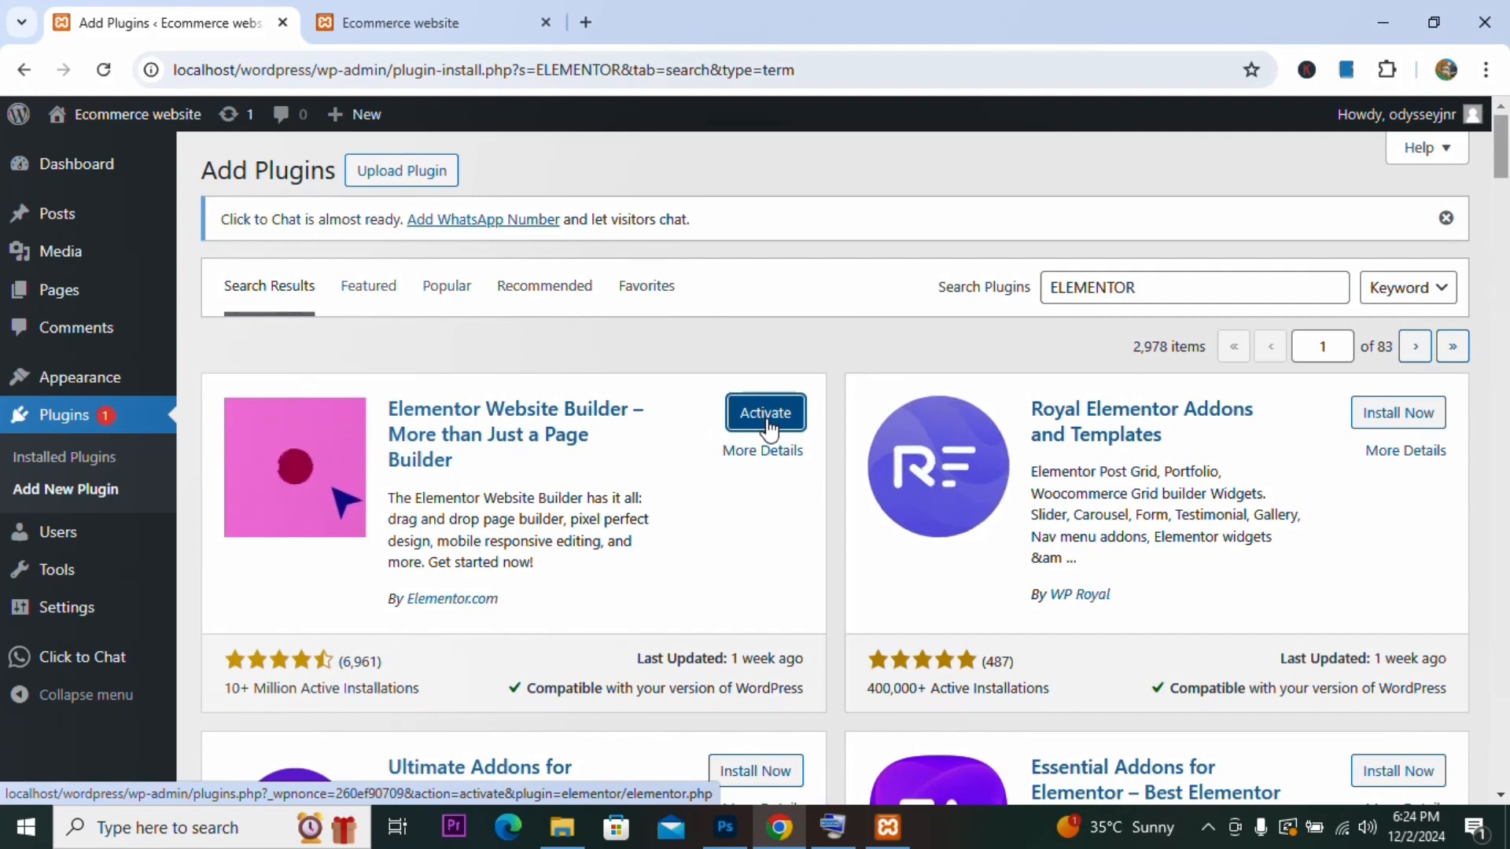
# Step: Activate Elementor and skip the account connection step of its onboarding
pyautogui.click(776, 414)
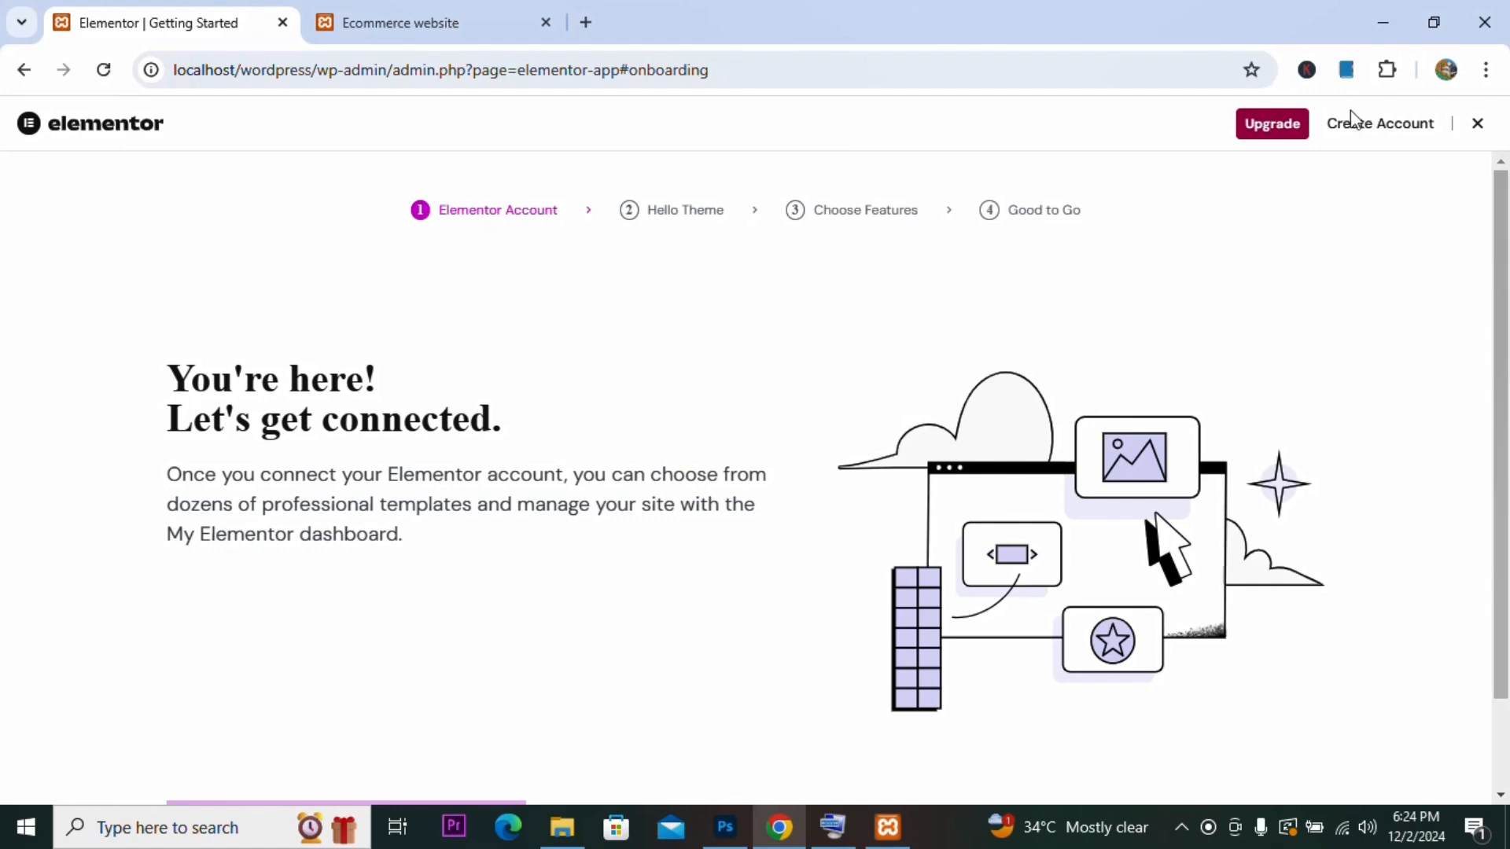
pyautogui.scroll(-2, 1505, 613)
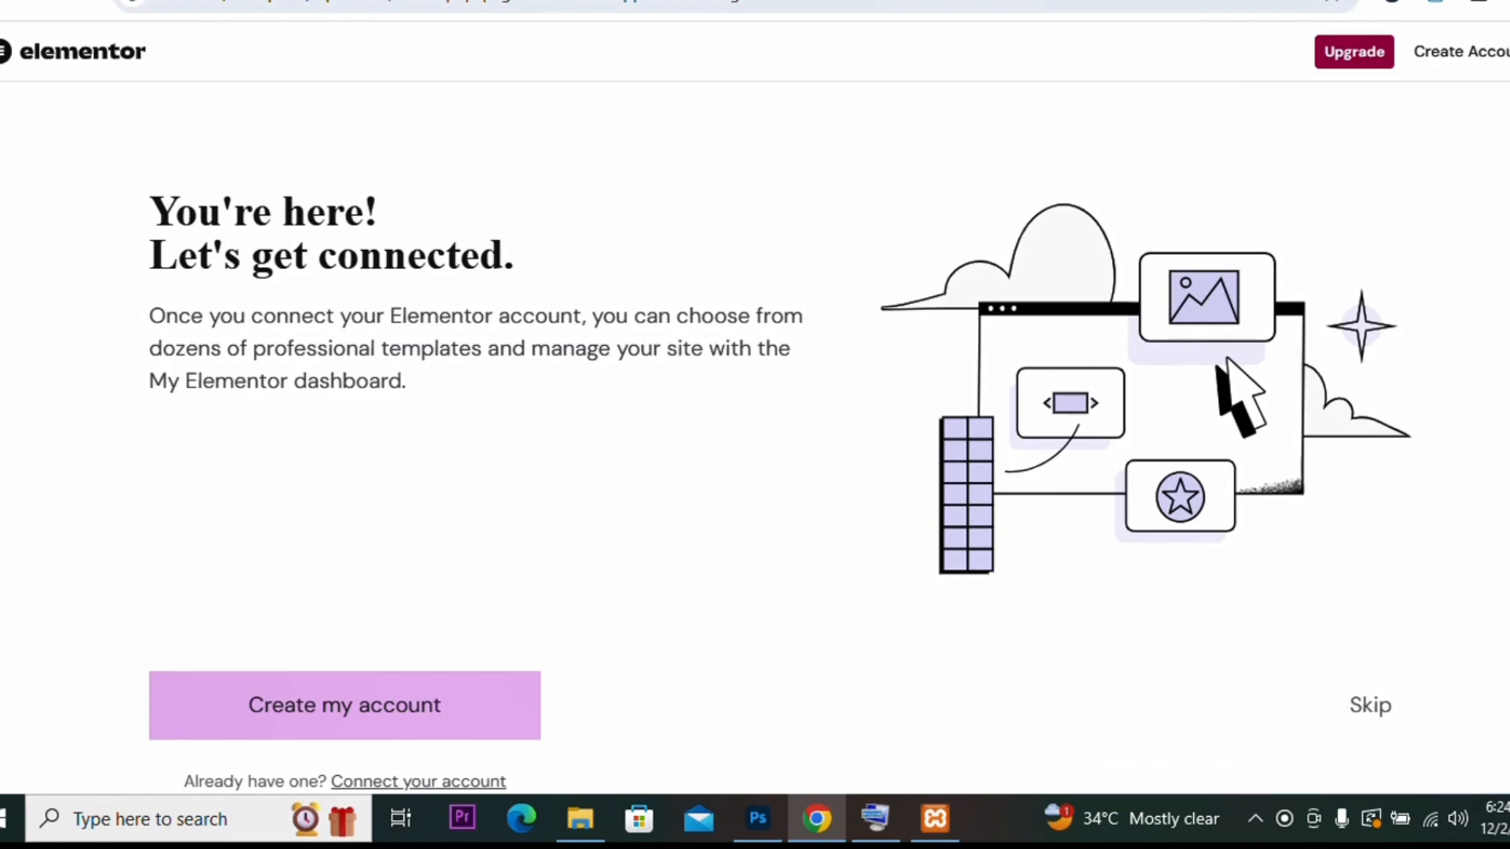
pyautogui.scroll(2, 754, 437)
pyautogui.scroll(-2, 755, 437)
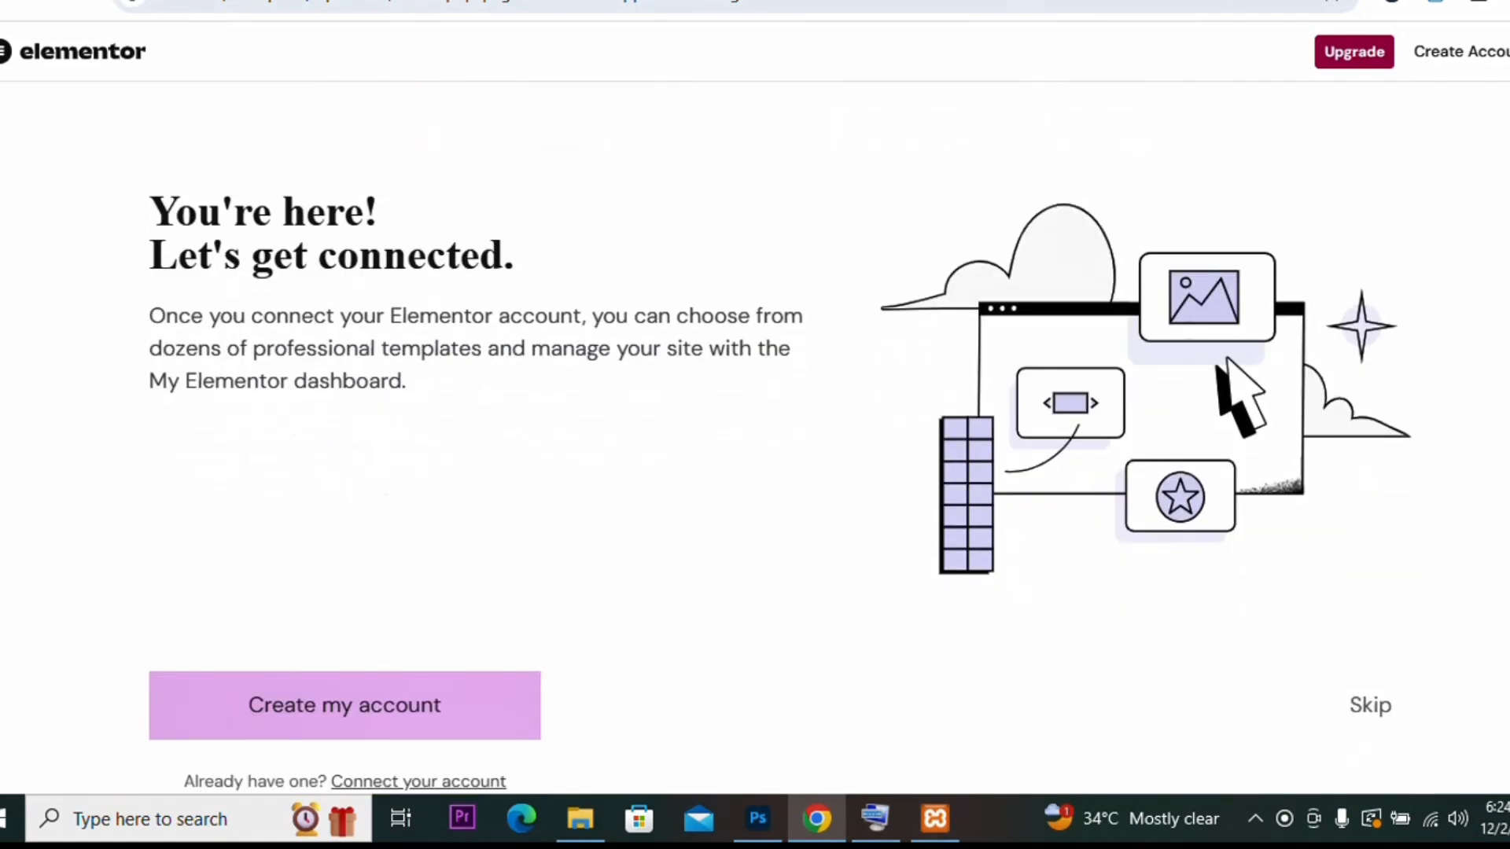
pyautogui.click(1369, 707)
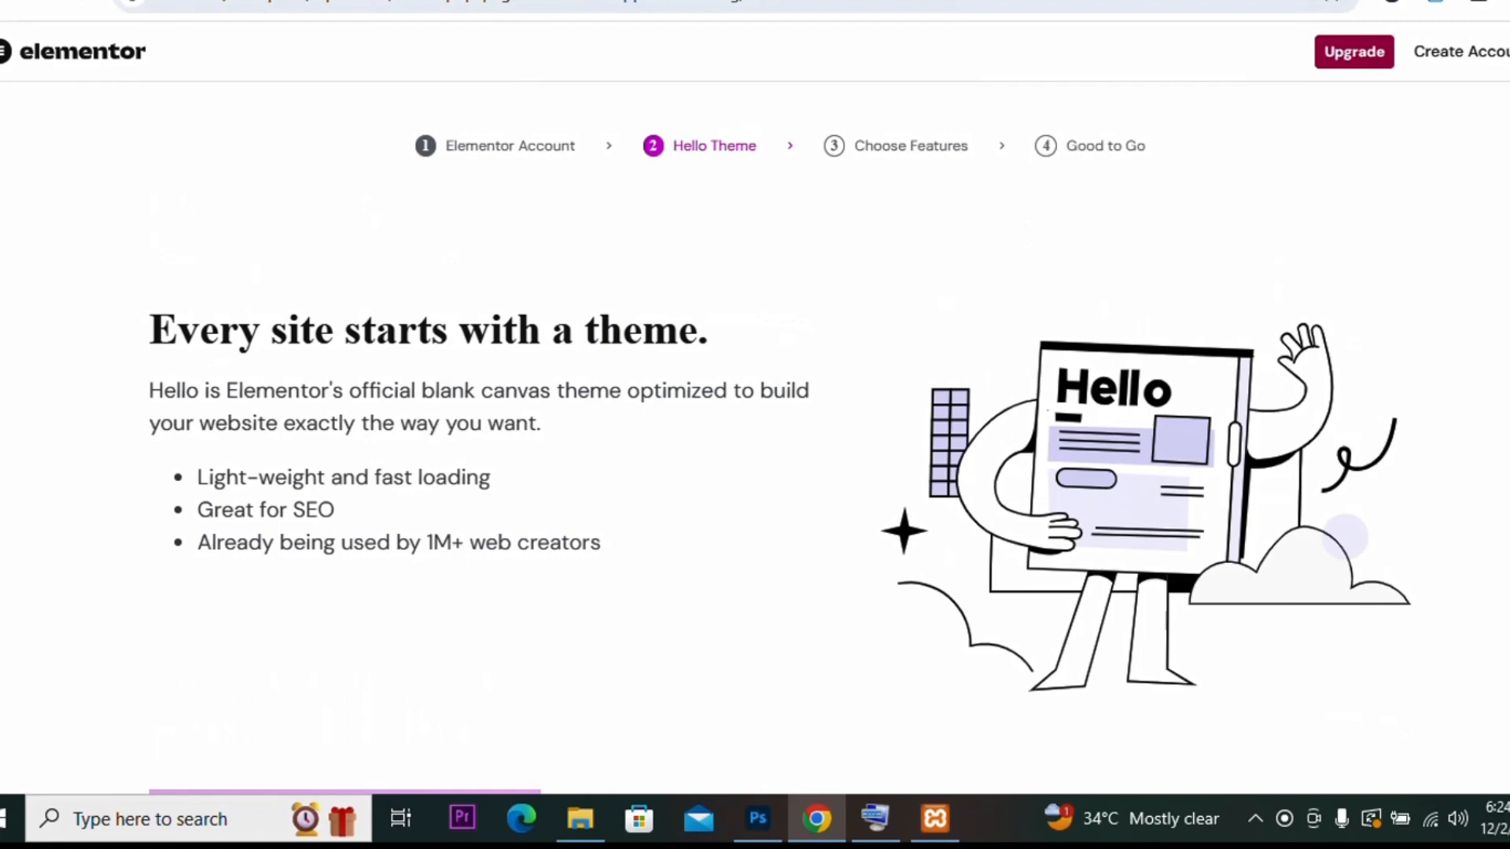
# Step: Skip the Hello Theme, Pro features and welcome screens of the onboarding
pyautogui.scroll(-2, 755, 438)
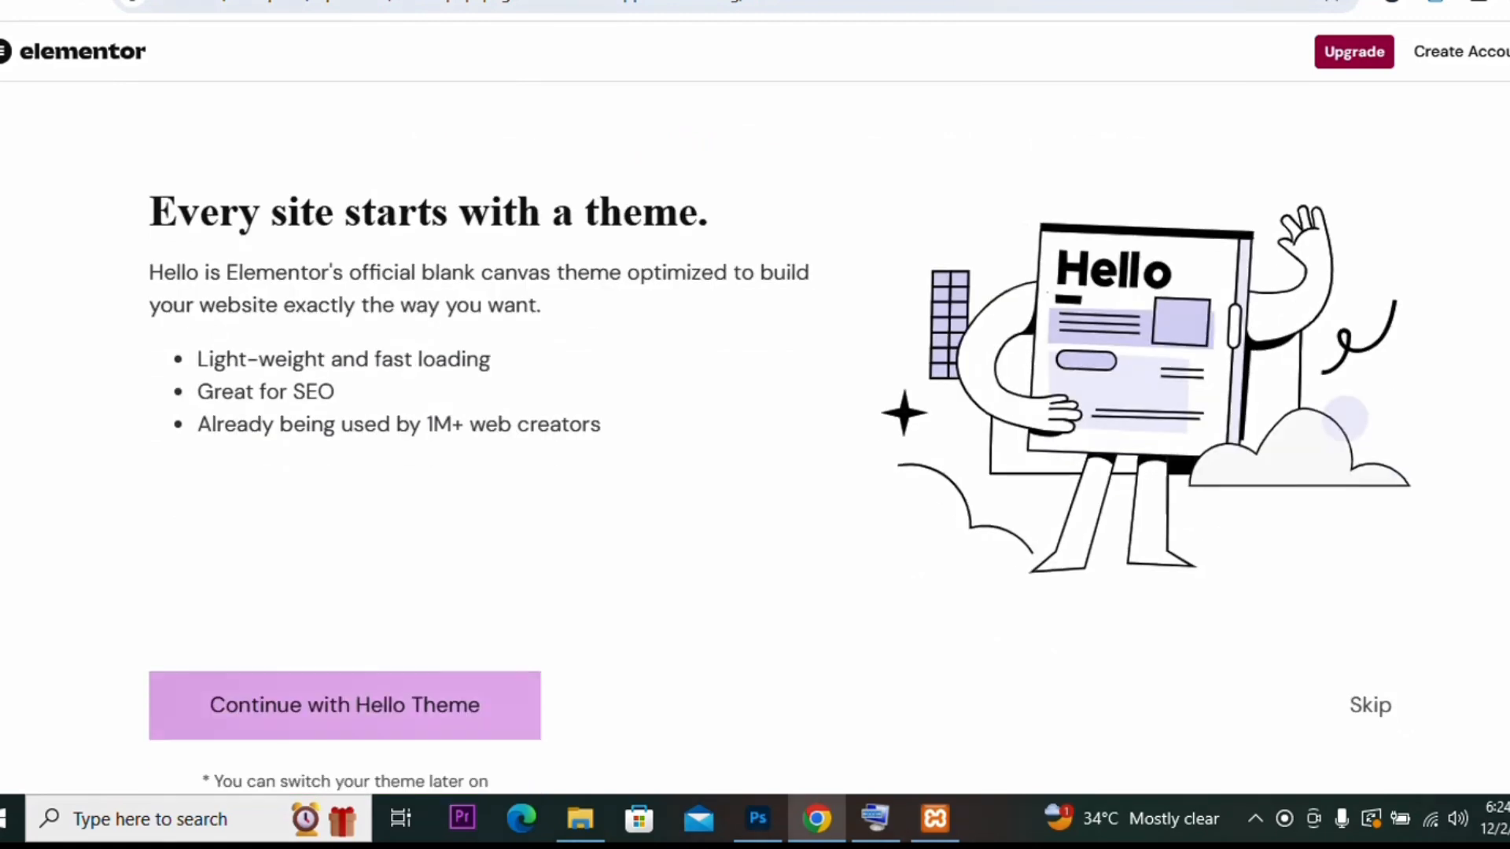
pyautogui.click(1360, 702)
pyautogui.scroll(-2, 1453, 757)
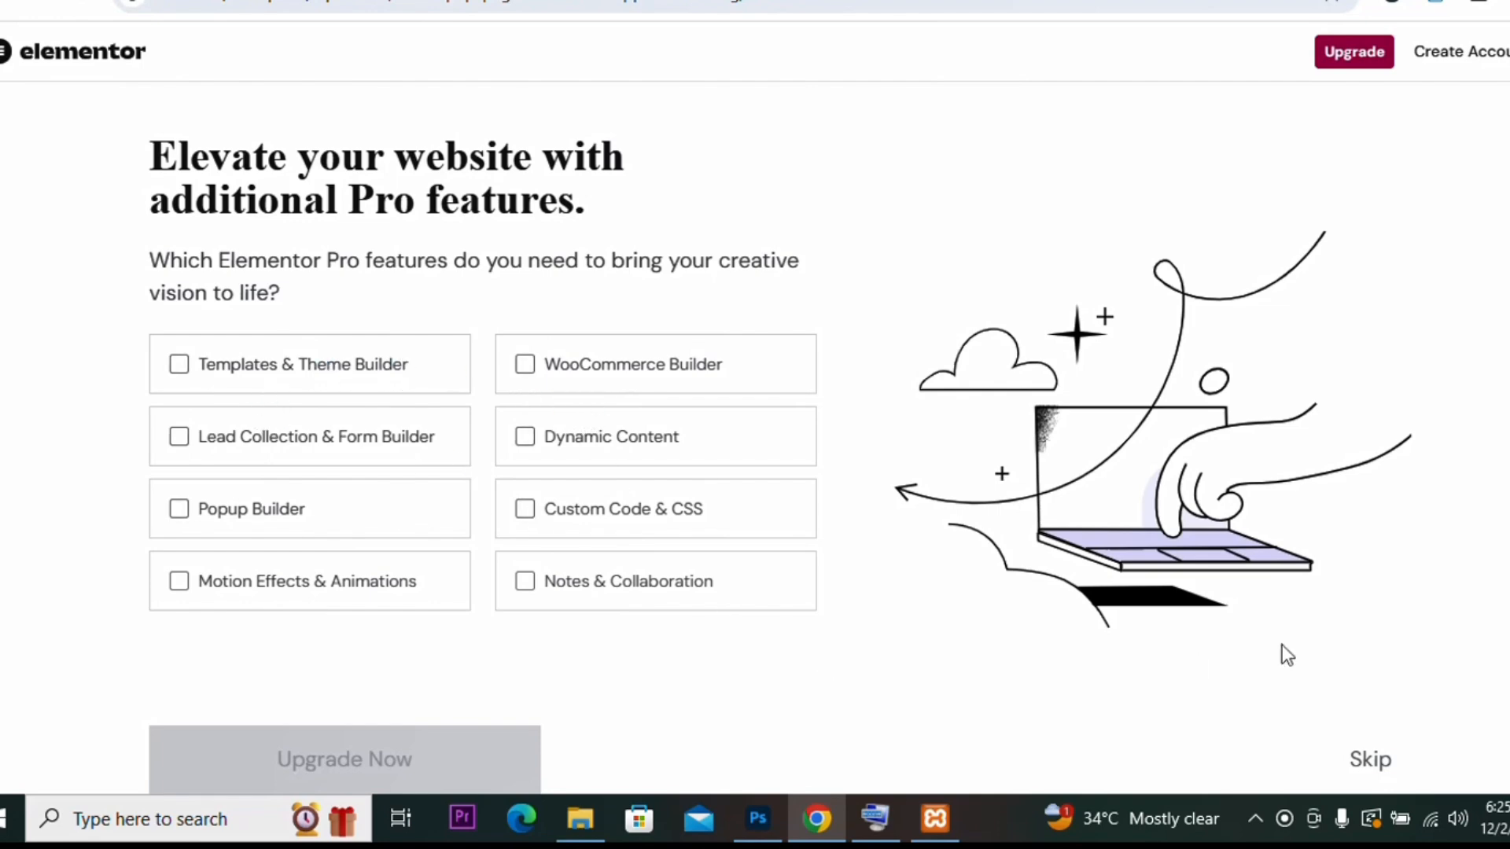
pyautogui.click(1369, 766)
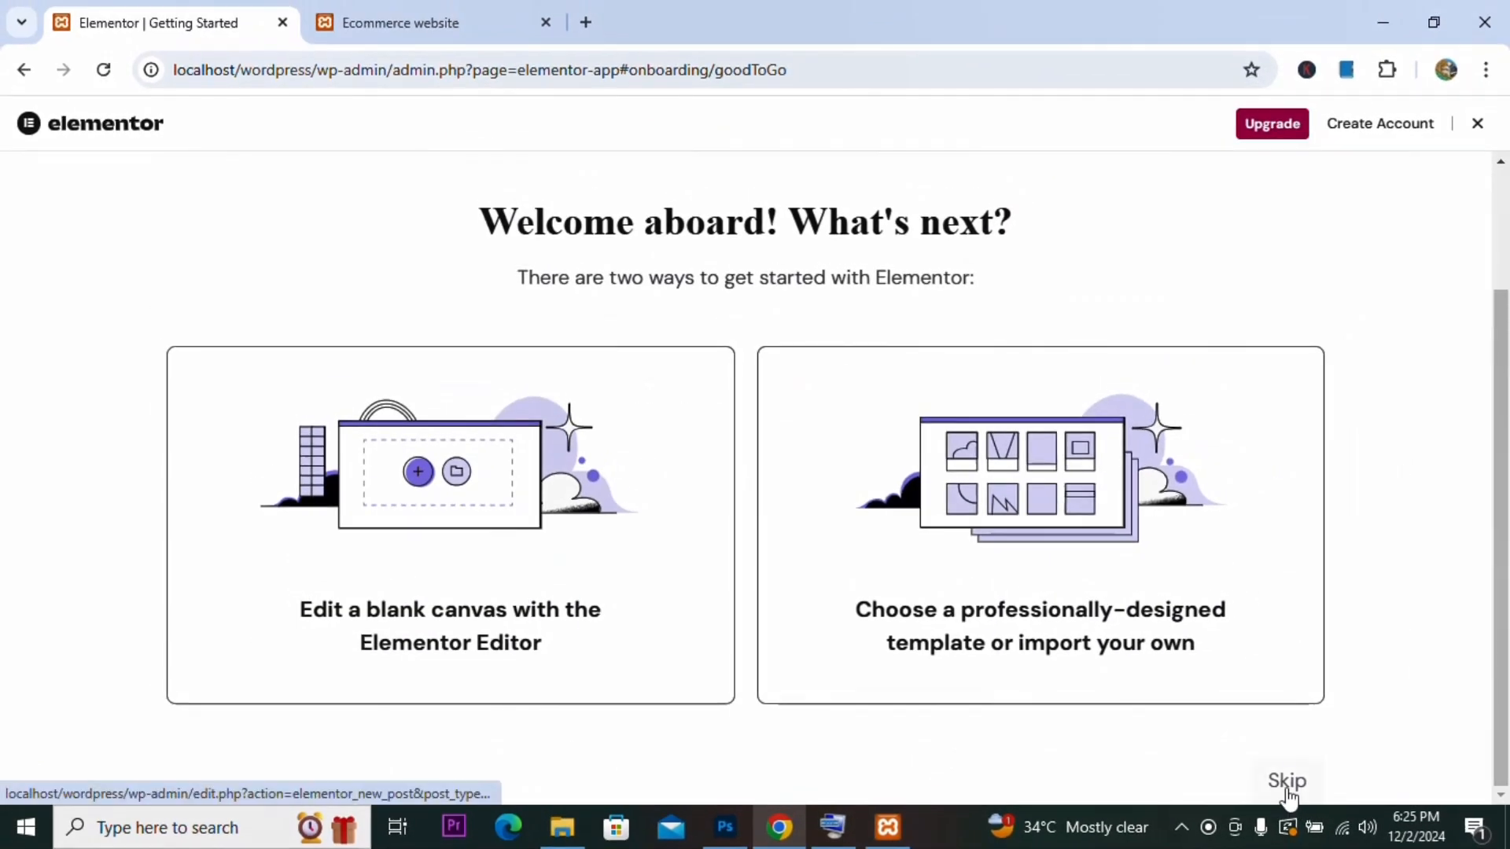
pyautogui.click(1287, 783)
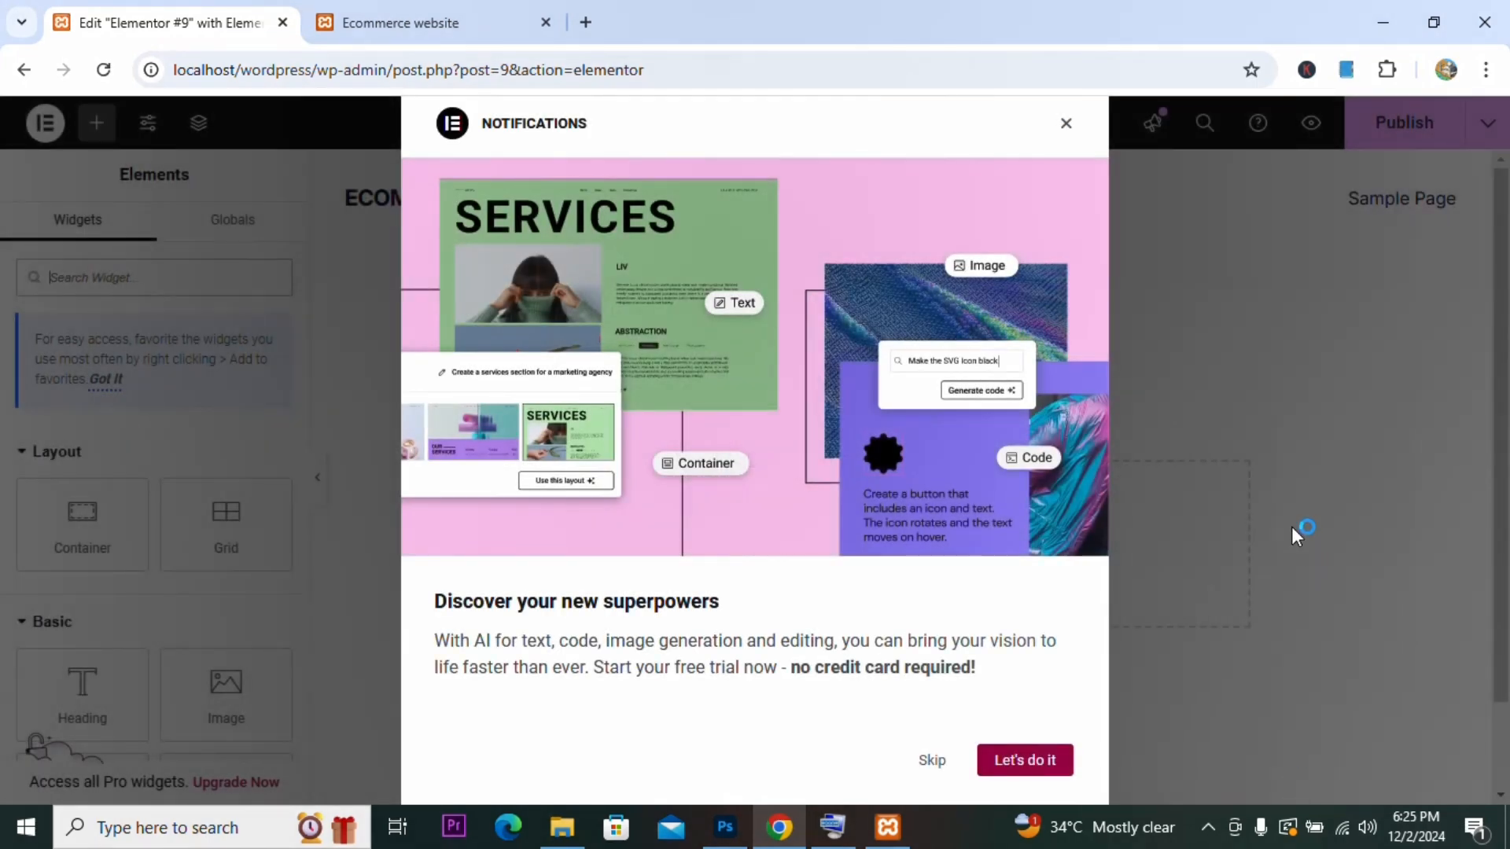
# Step: Close the notifications, add a container to the empty page and switch its layout to Grid
pyautogui.click(1066, 124)
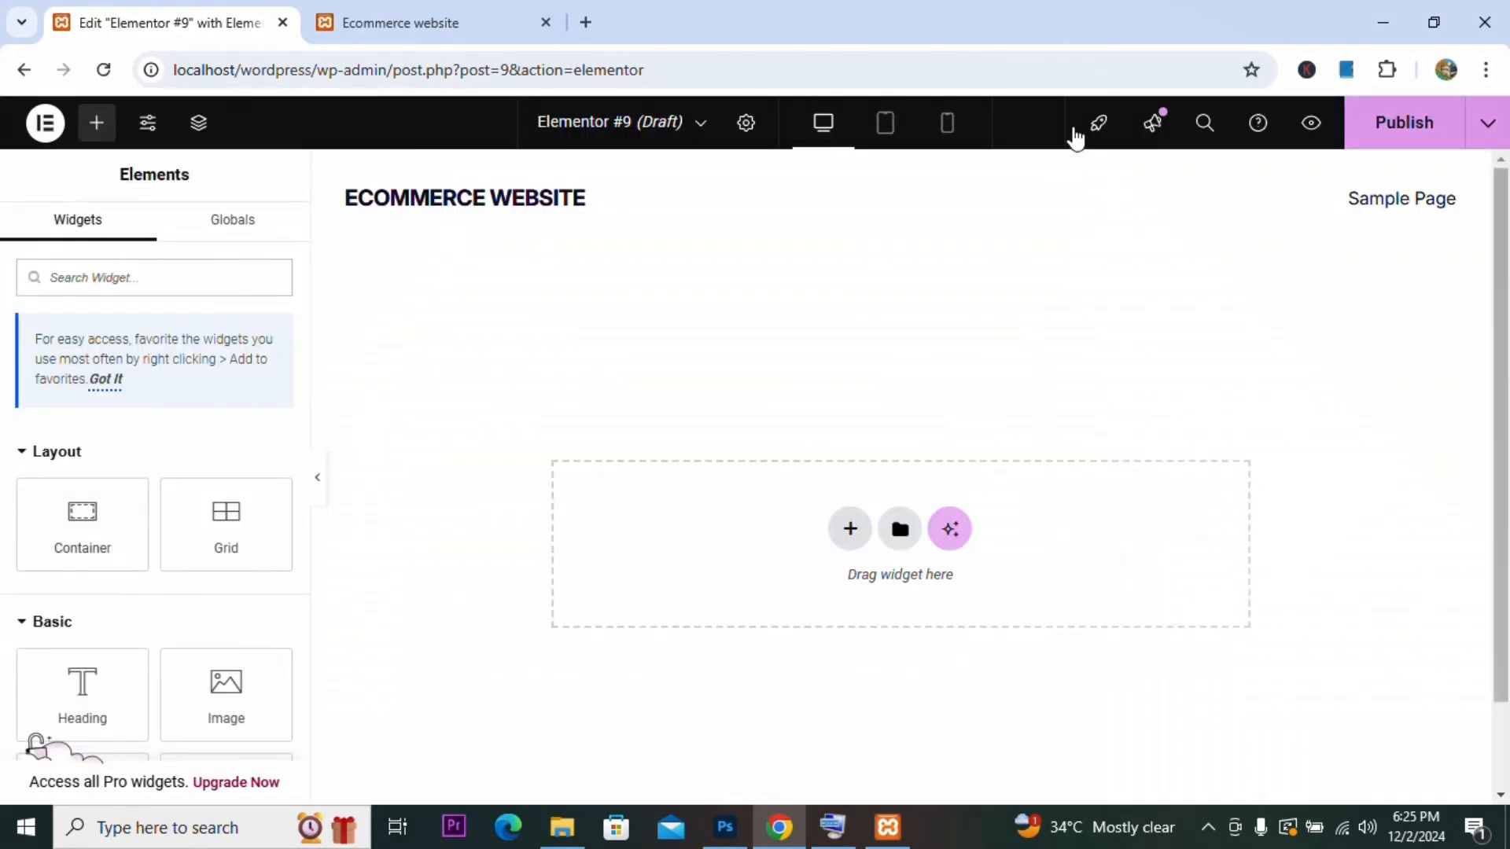
pyautogui.click(852, 532)
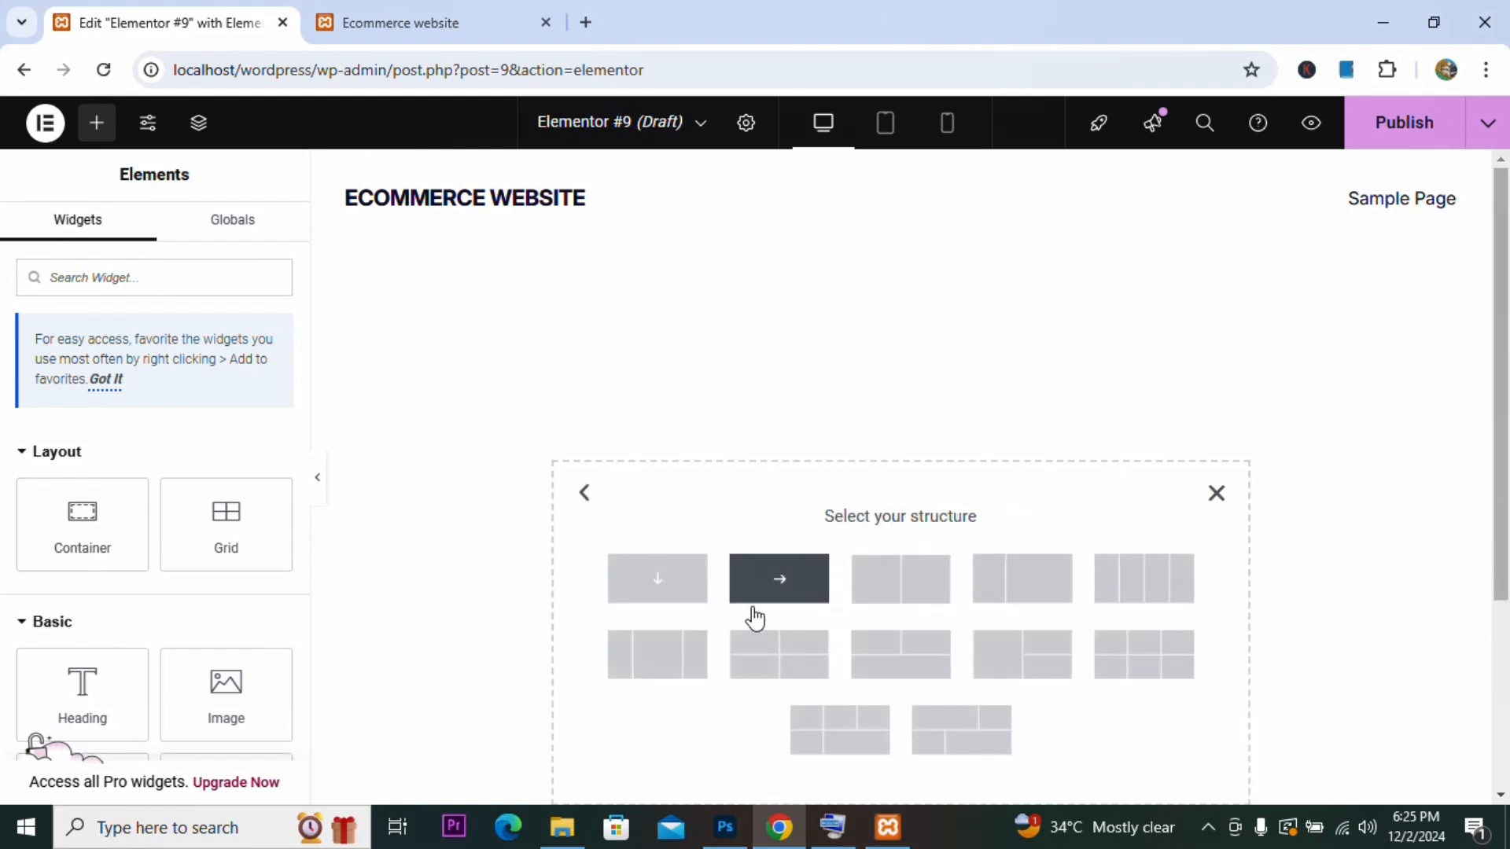
pyautogui.click(682, 587)
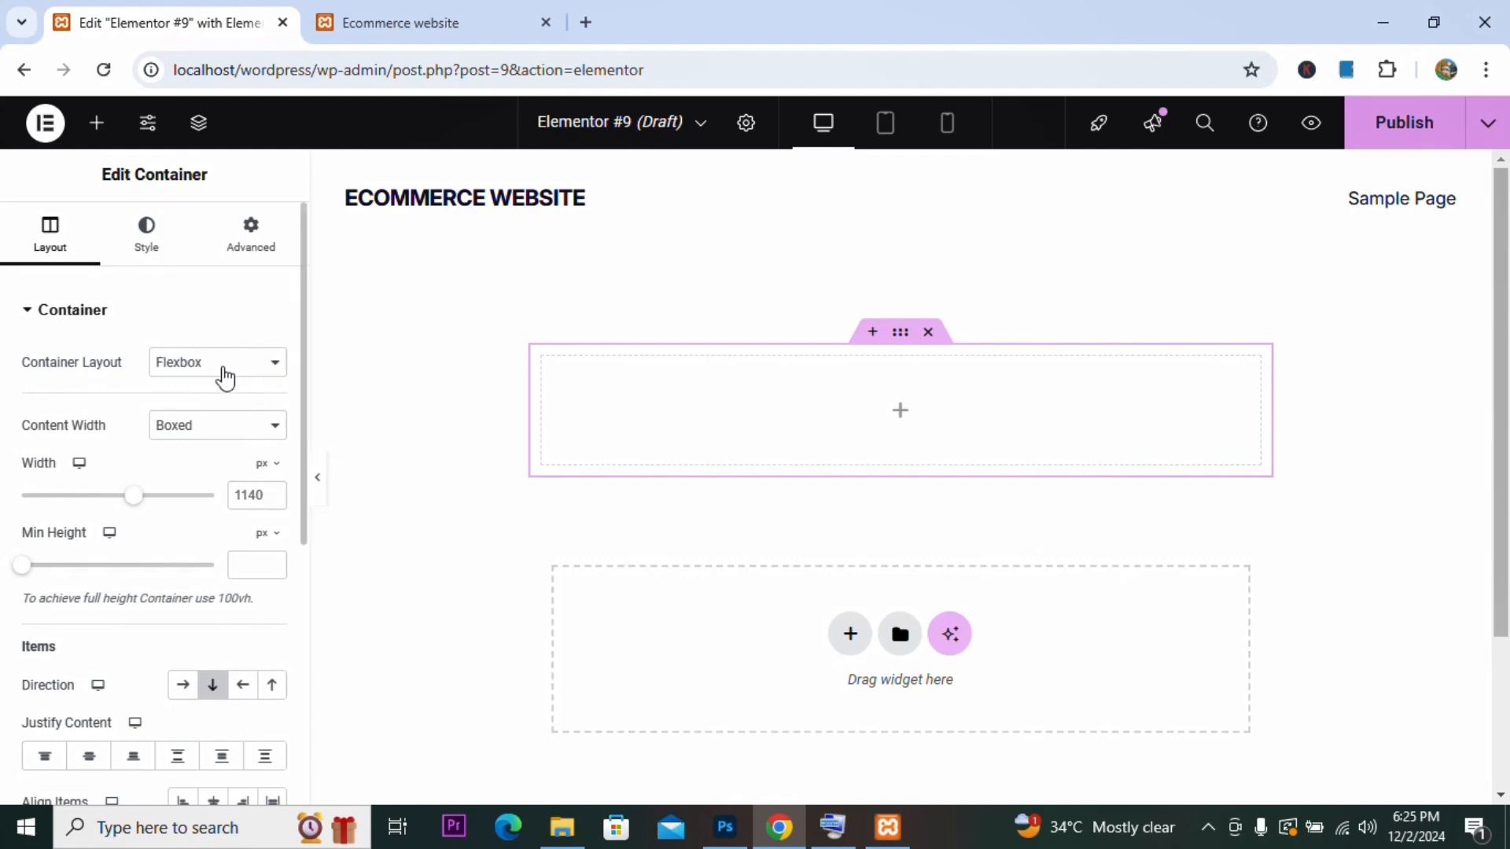
pyautogui.click(225, 368)
pyautogui.click(217, 417)
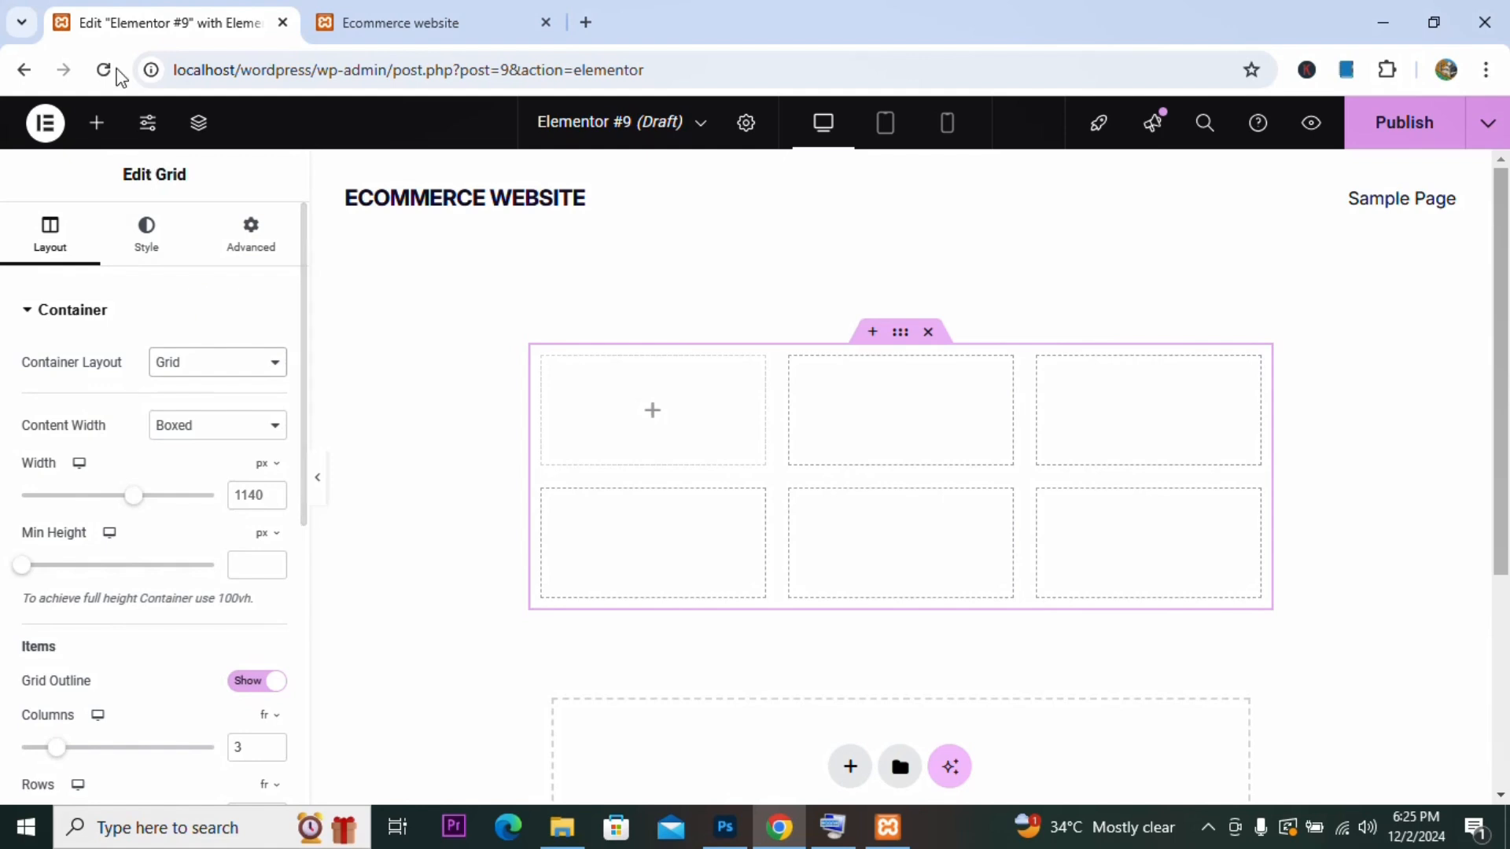
# Step: Exit the Elementor editor to WordPress, leaving the page without saving
pyautogui.click(47, 124)
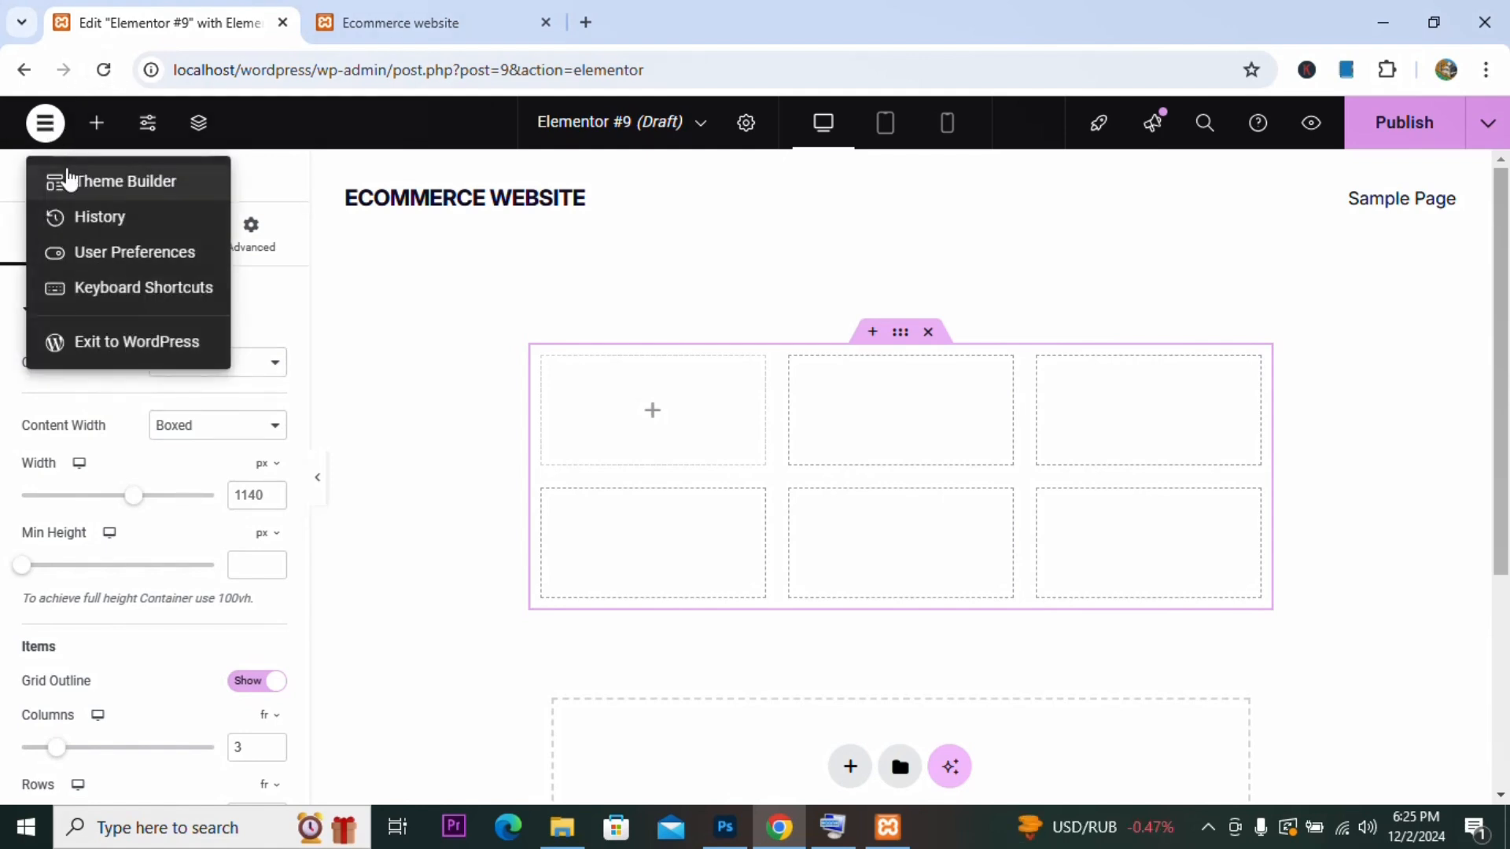
pyautogui.click(94, 343)
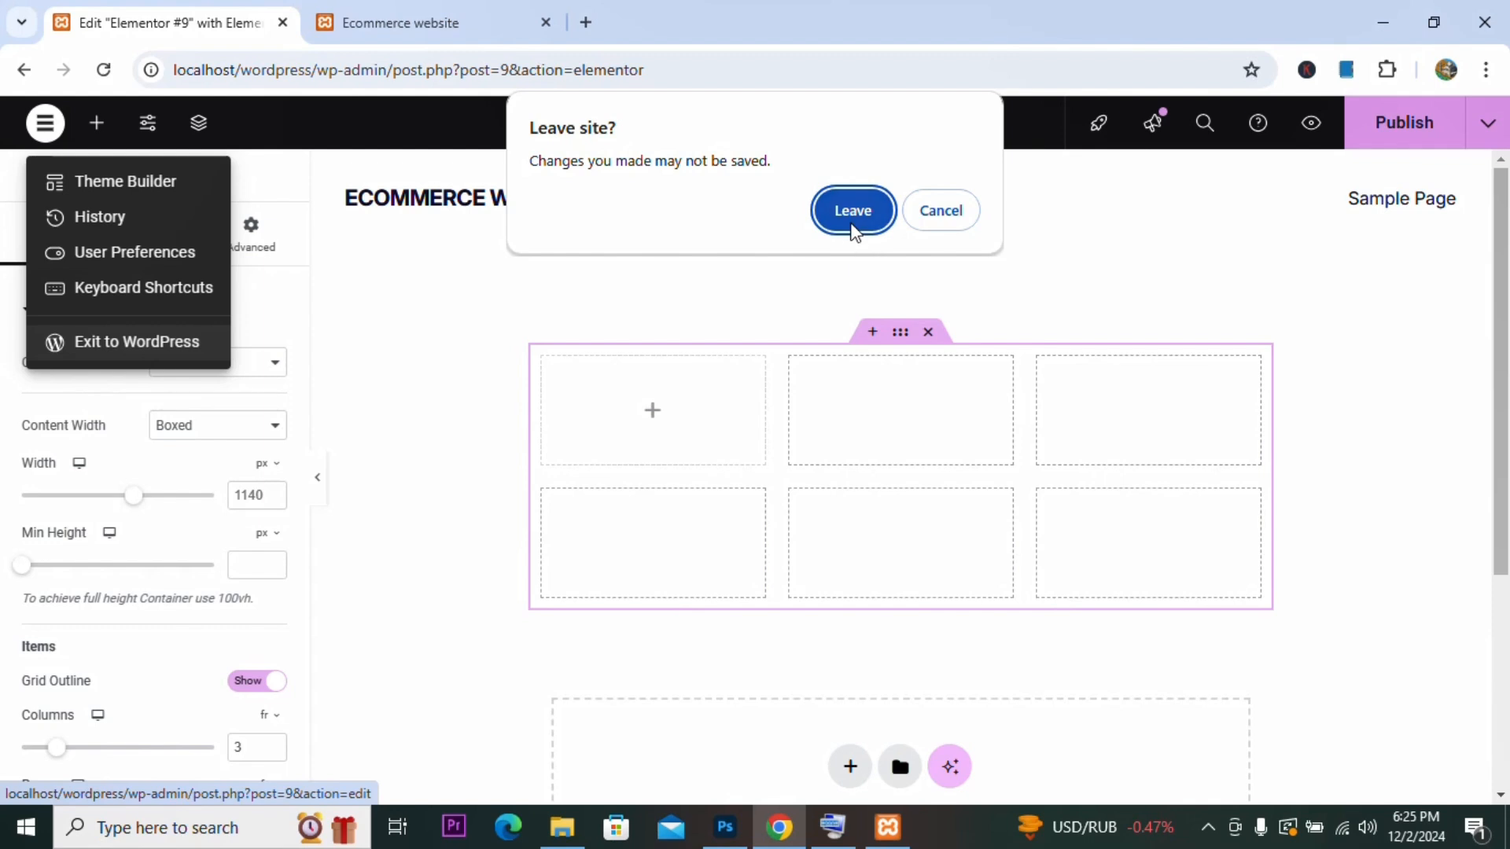
pyautogui.click(852, 220)
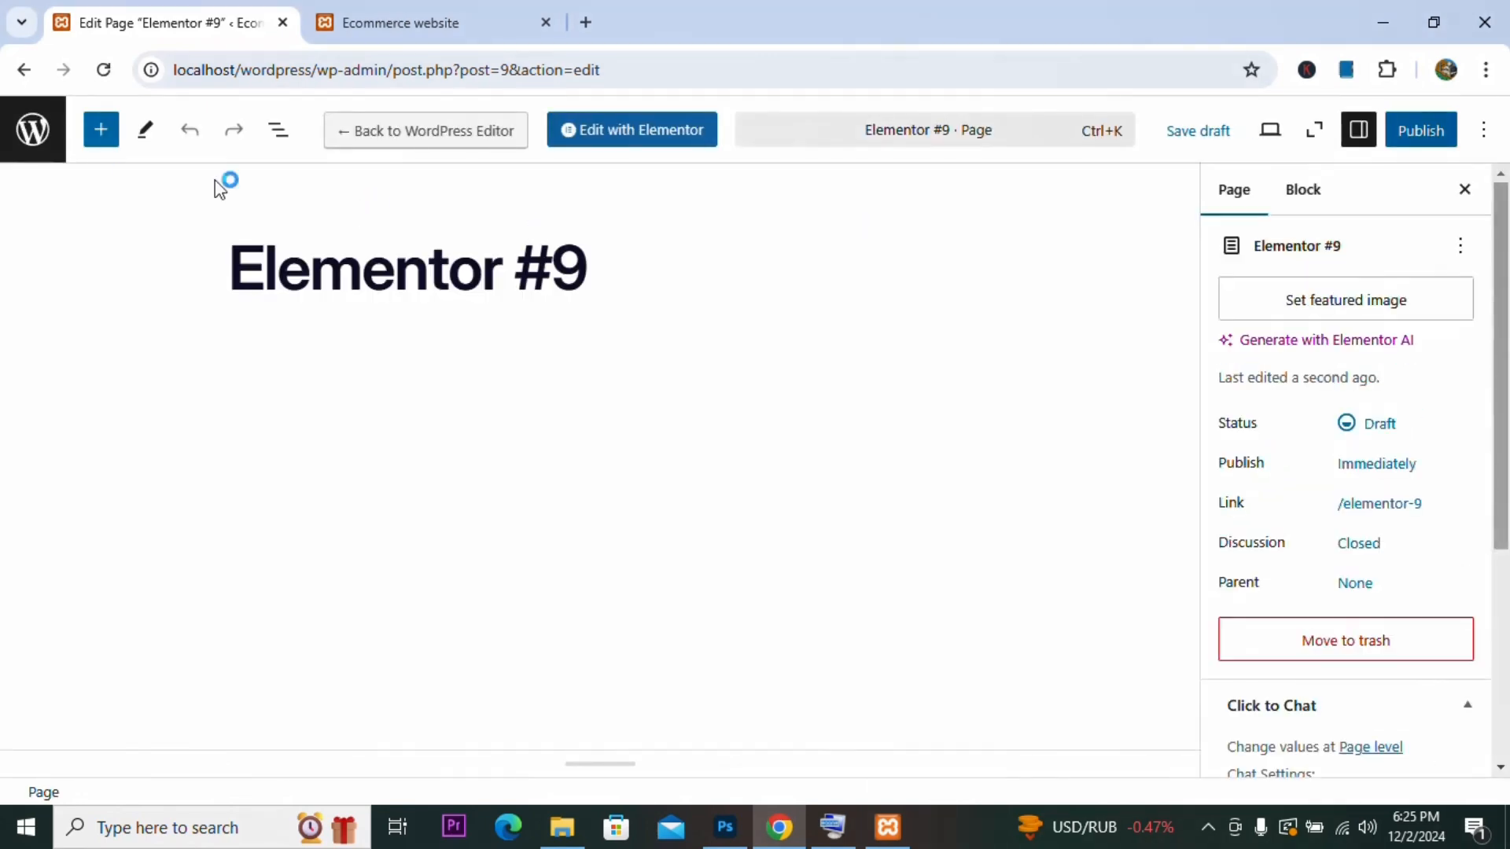
# Step: Go from the page editor to the installed plugins list in the dashboard
pyautogui.click(39, 147)
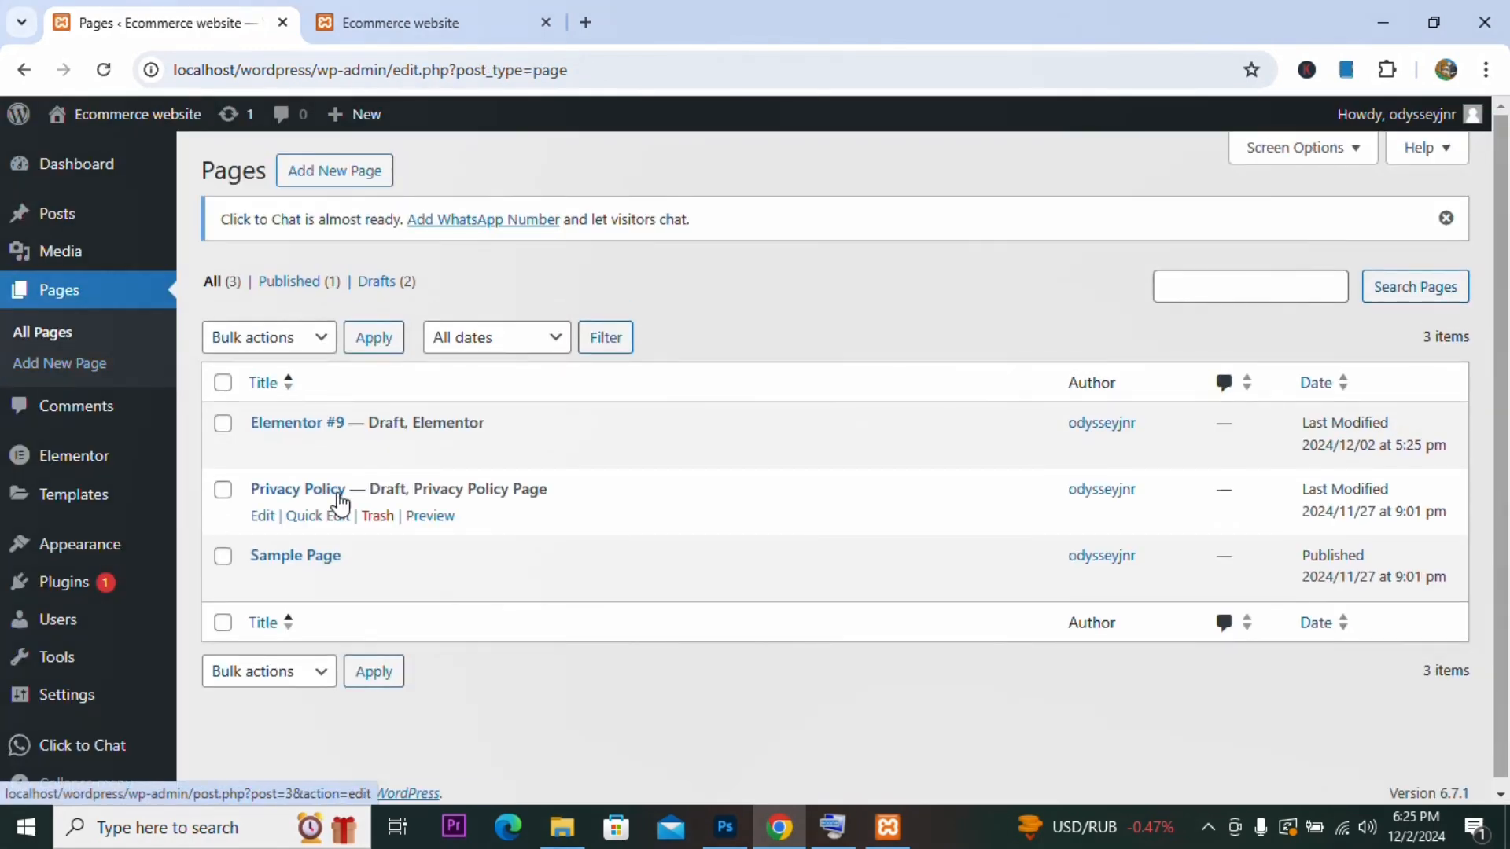
pyautogui.moveTo(74, 511)
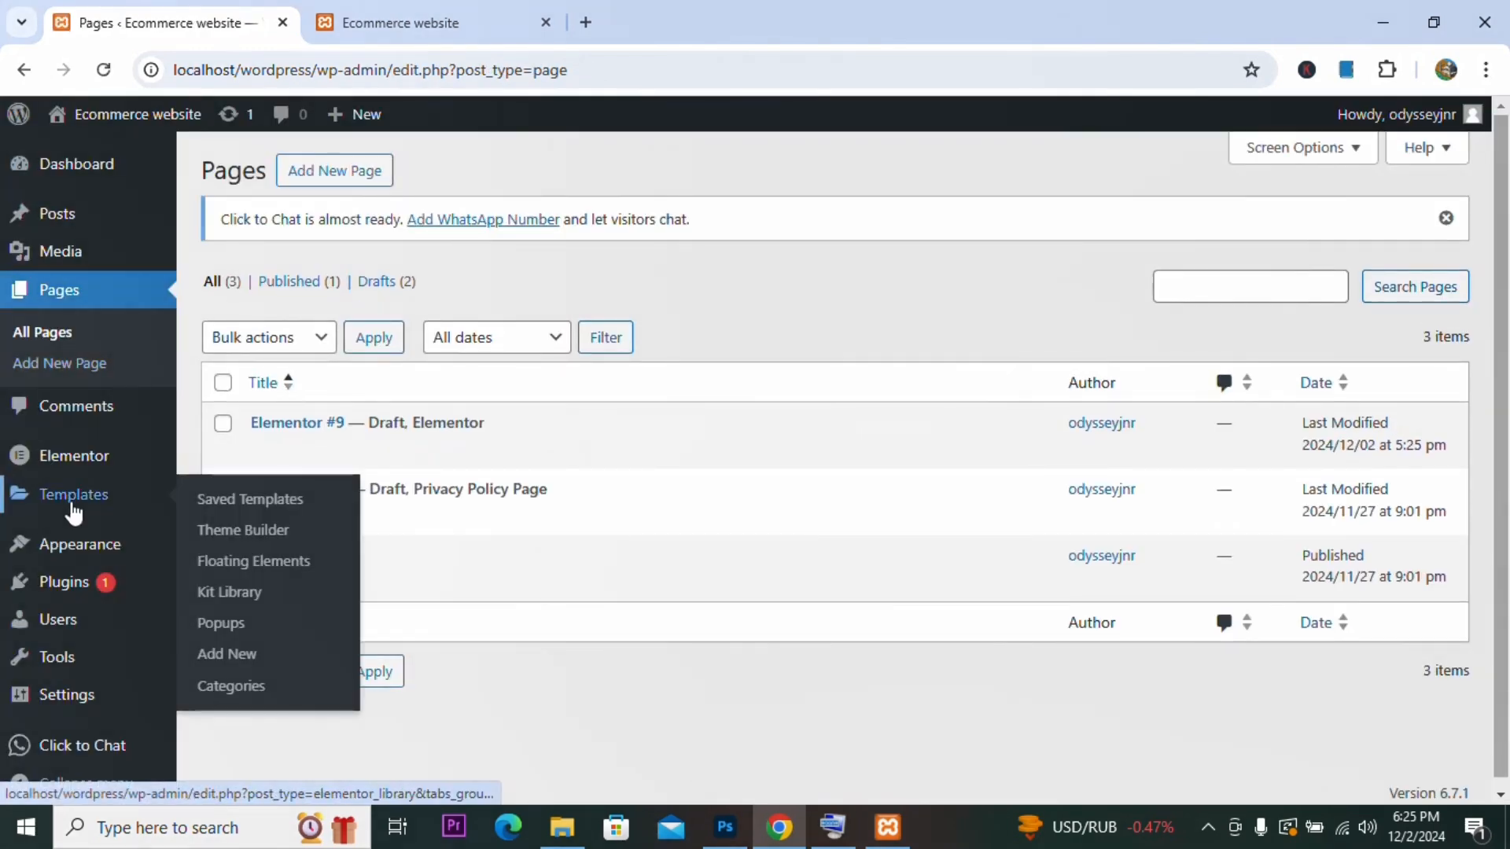
pyautogui.moveTo(59, 464)
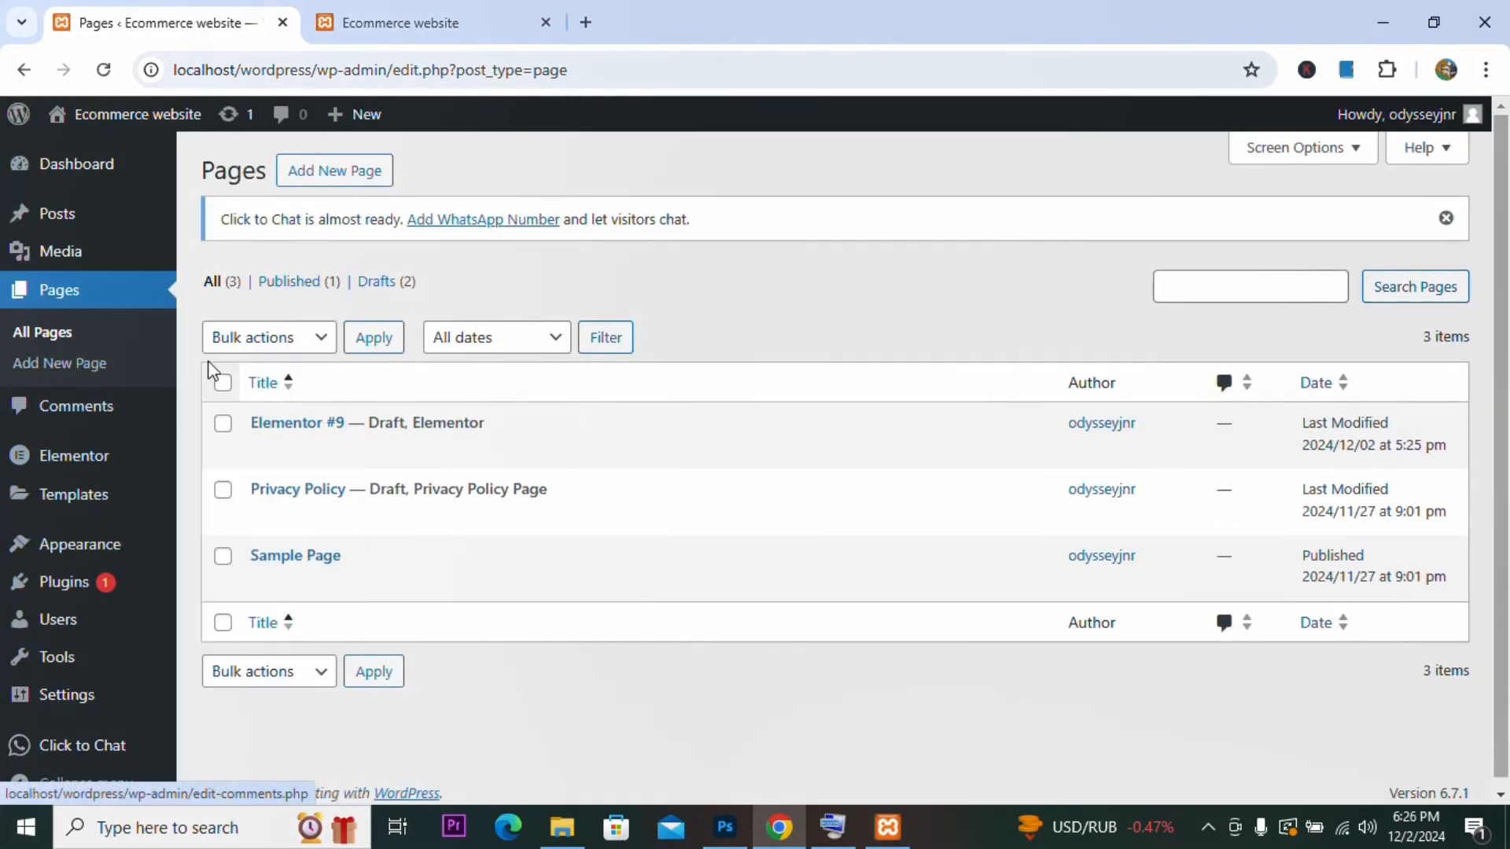
pyautogui.moveTo(55, 586)
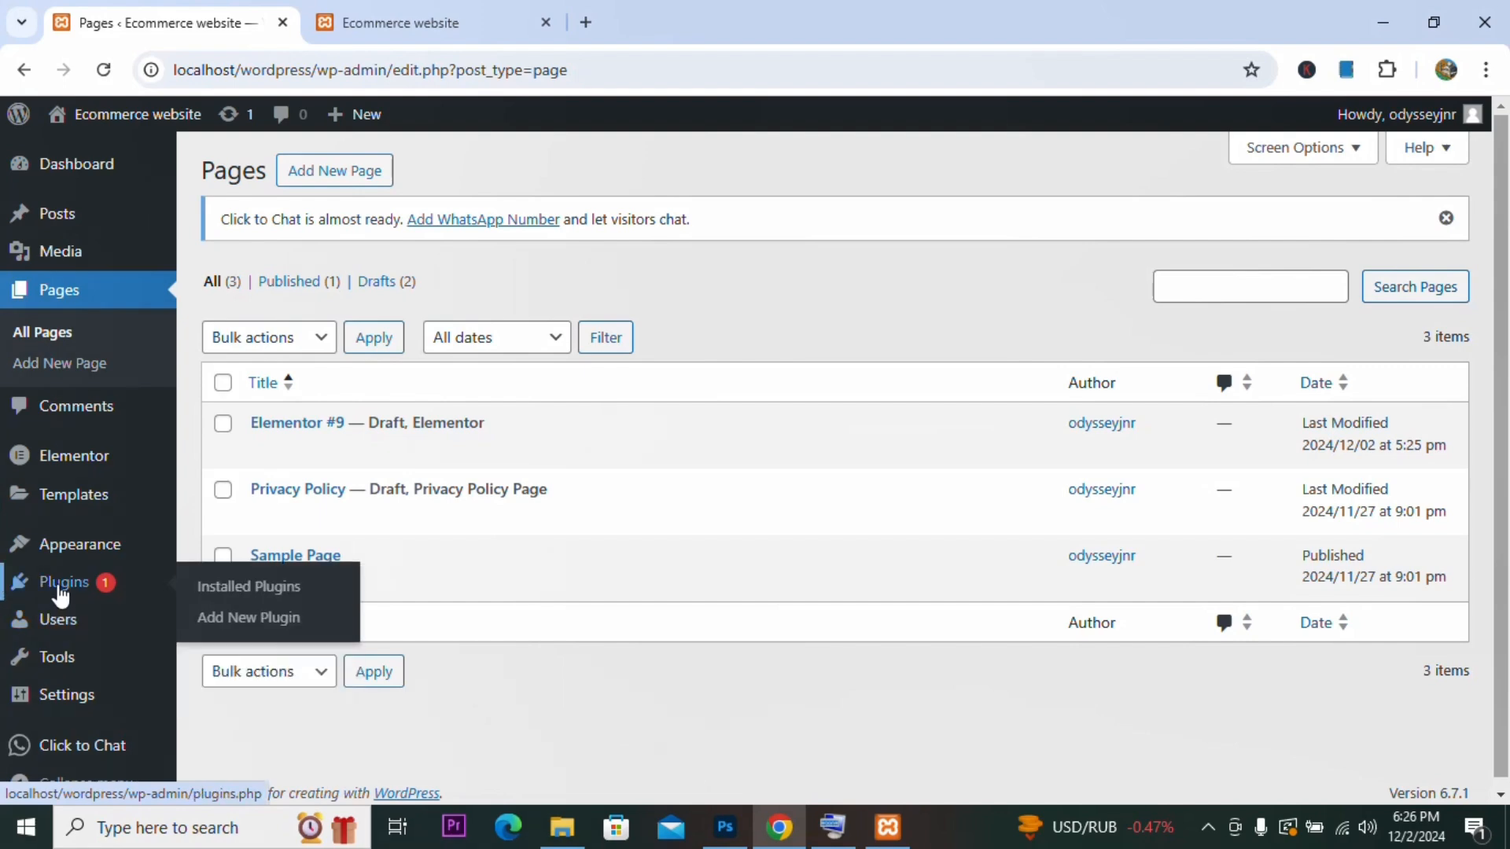
pyautogui.click(221, 602)
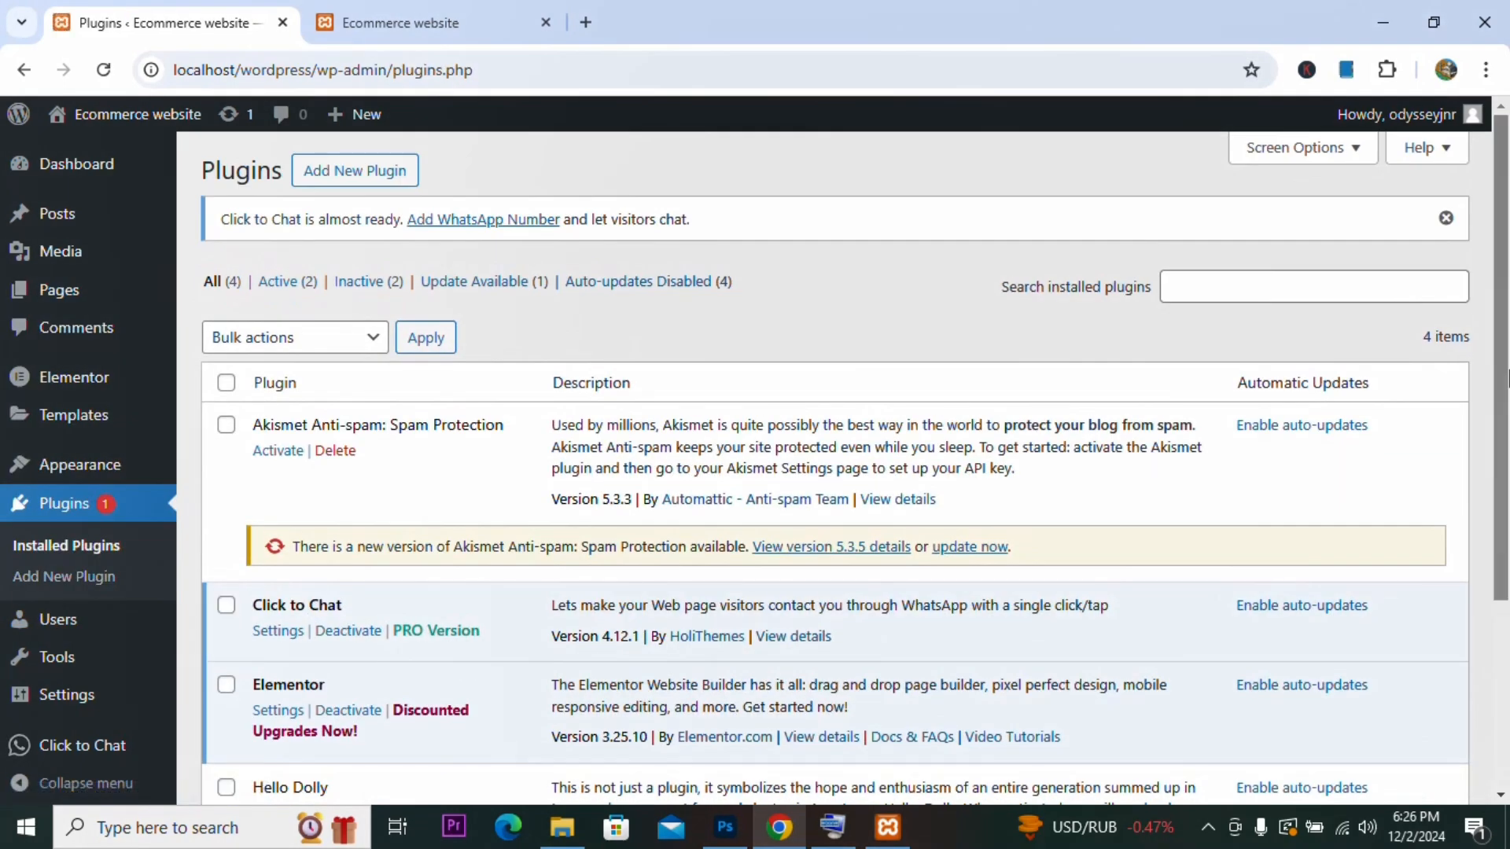
# Step: Deactivate the Elementor plugin and delete it from the installed plugins
pyautogui.scroll(-4, 1505, 562)
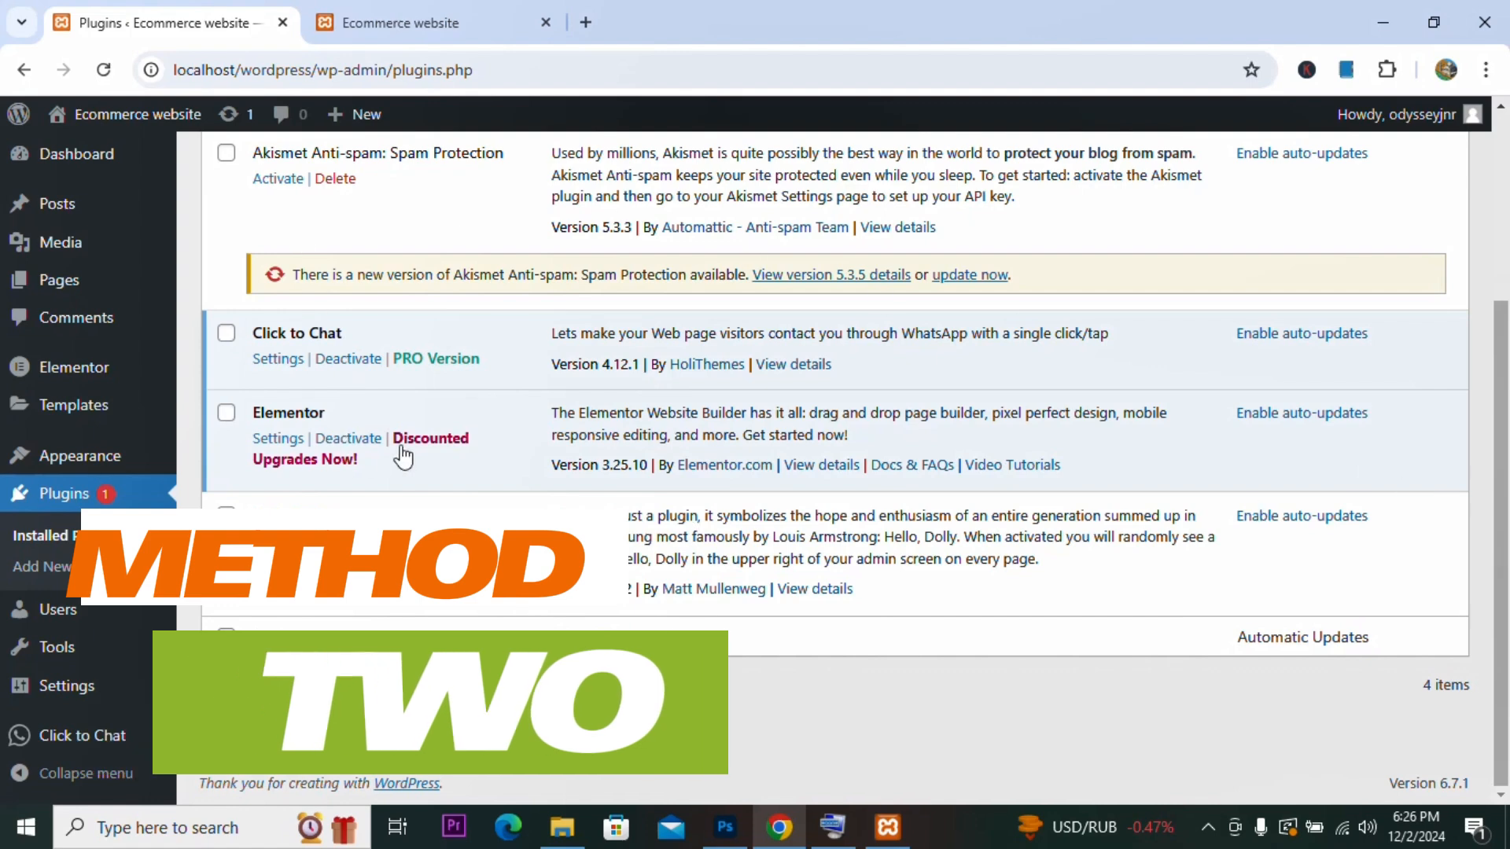
pyautogui.click(360, 447)
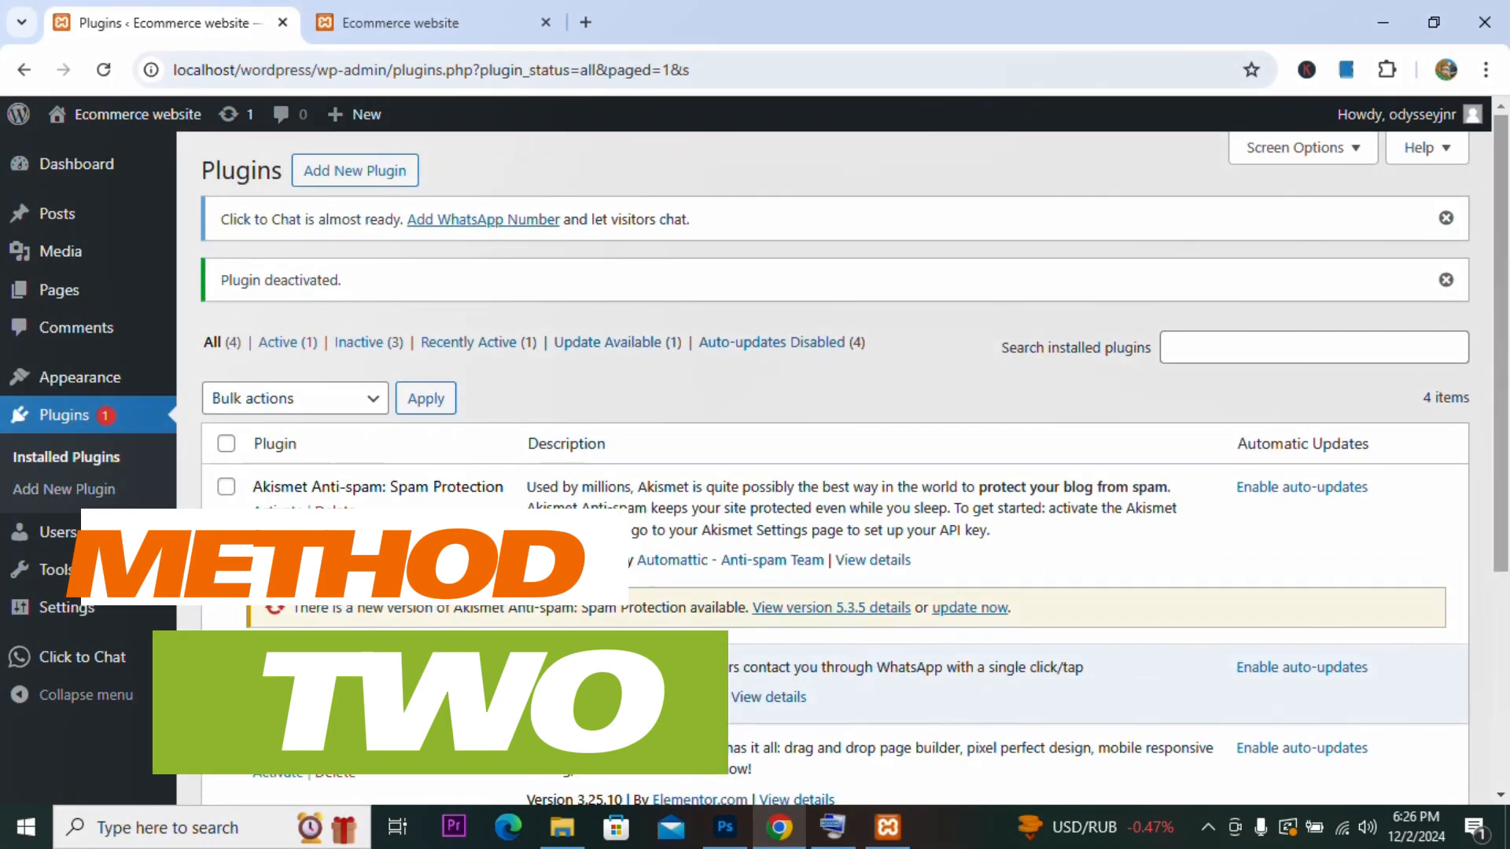
pyautogui.click(335, 774)
pyautogui.click(869, 215)
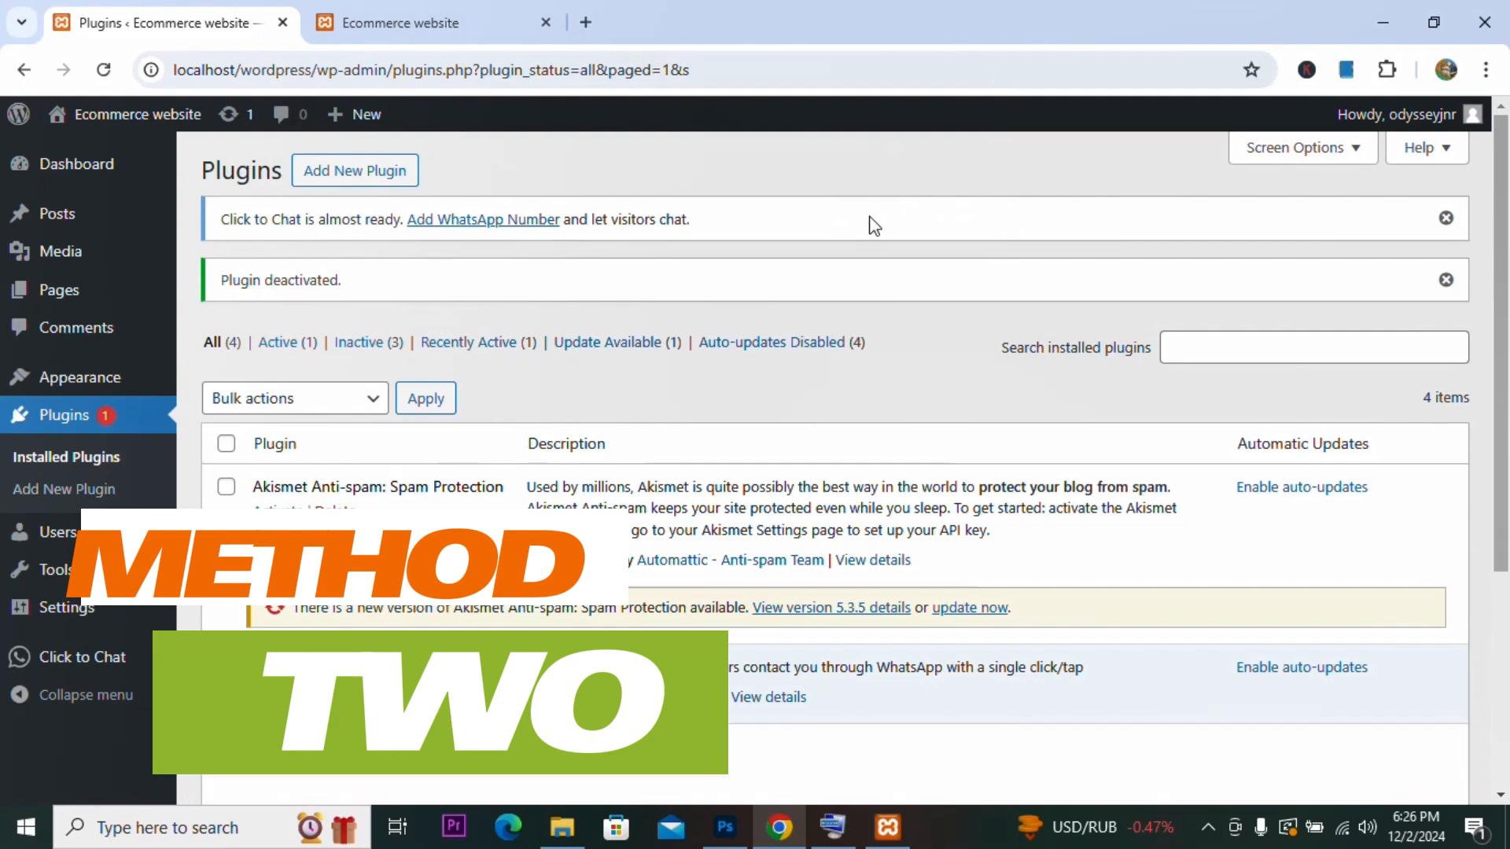
pyautogui.scroll(-2, 1506, 293)
pyautogui.scroll(2, 1506, 293)
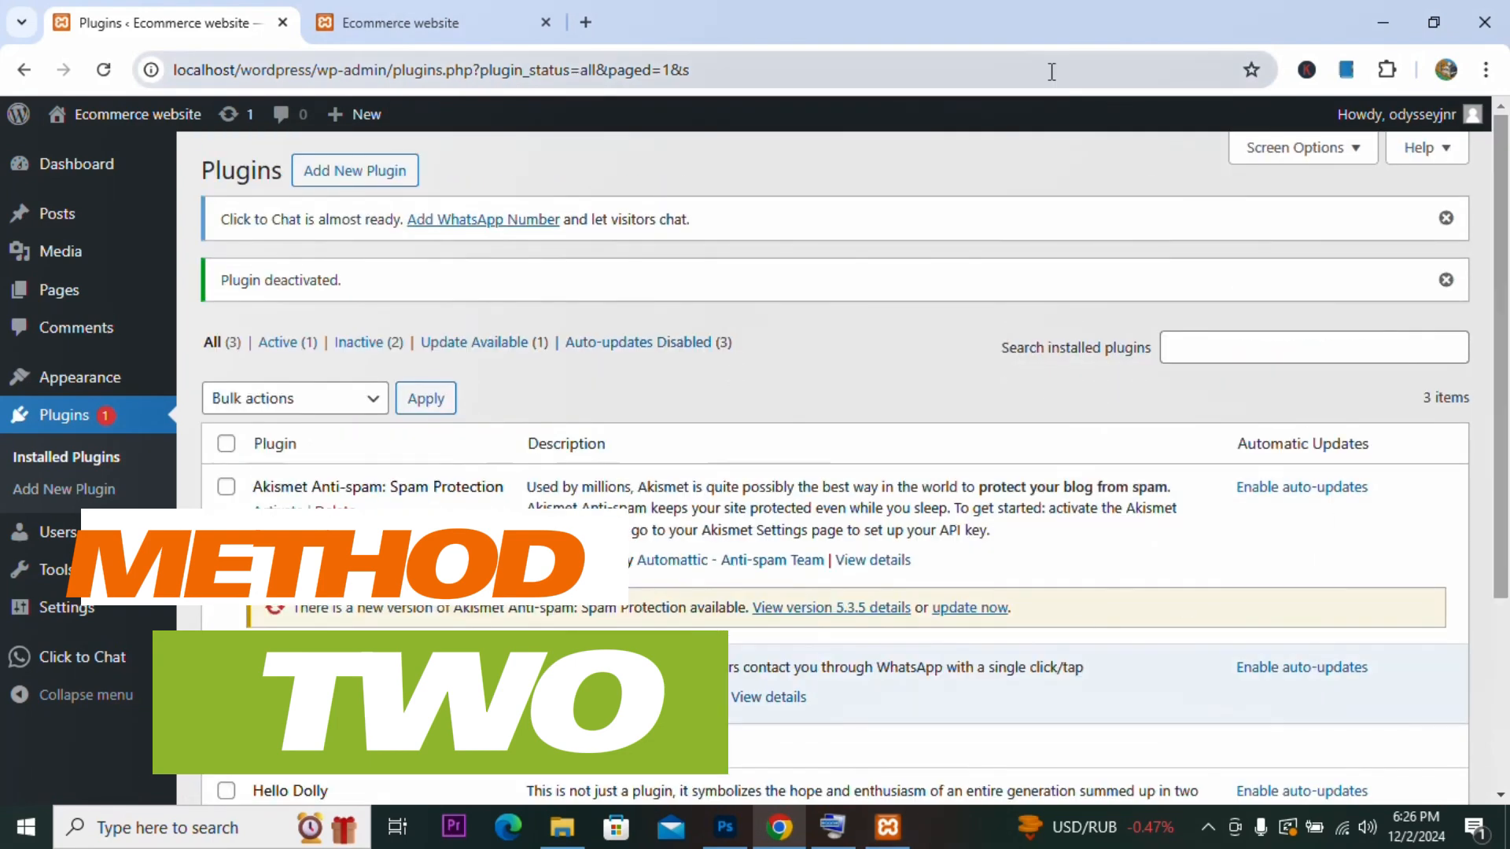
# Step: Open wordpress.org/plugins in a new browser tab
pyautogui.click(585, 22)
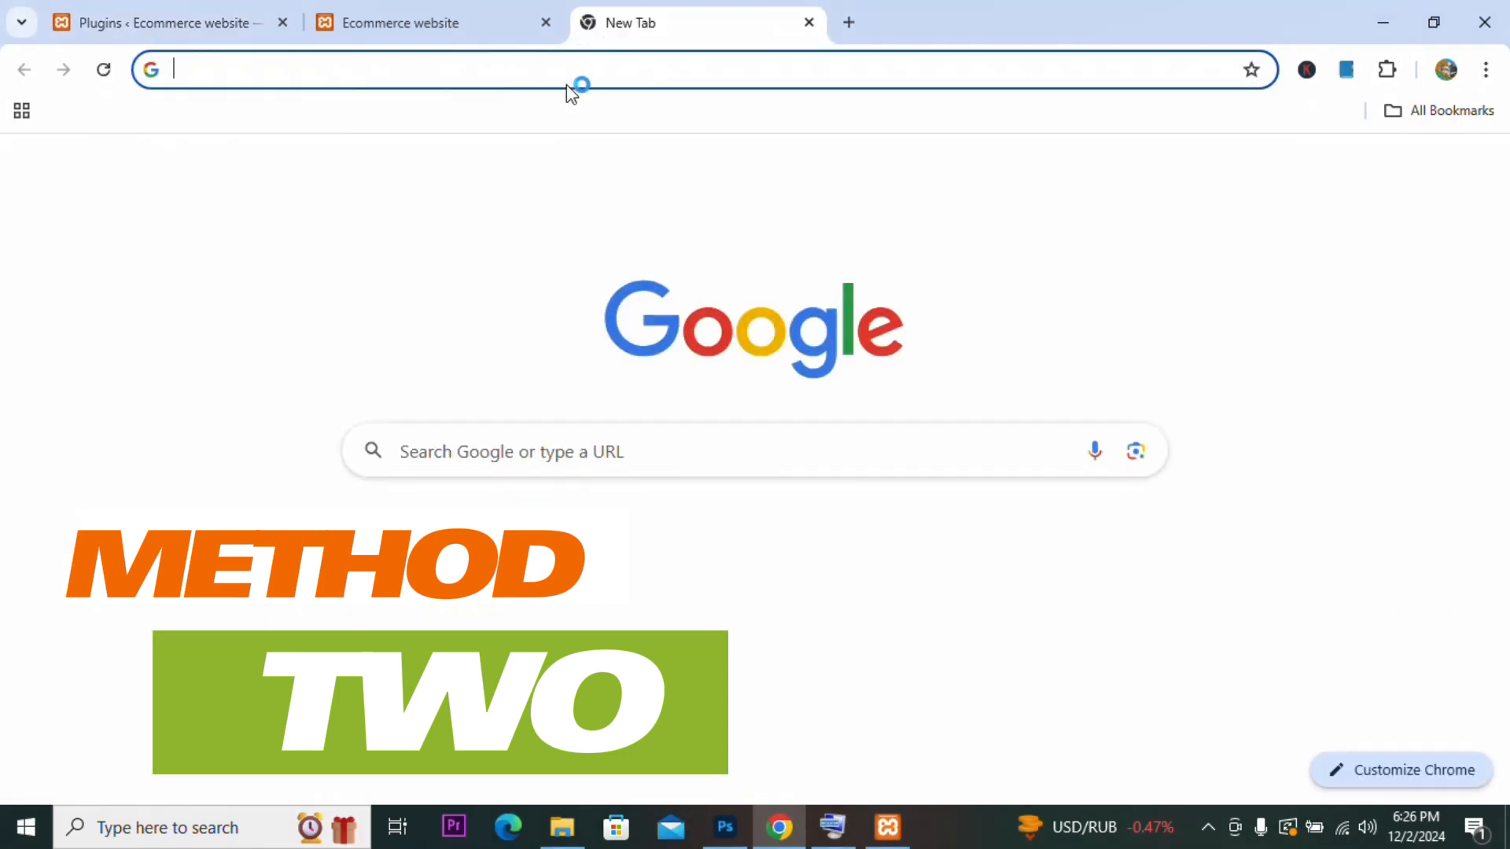
pyautogui.click(514, 64)
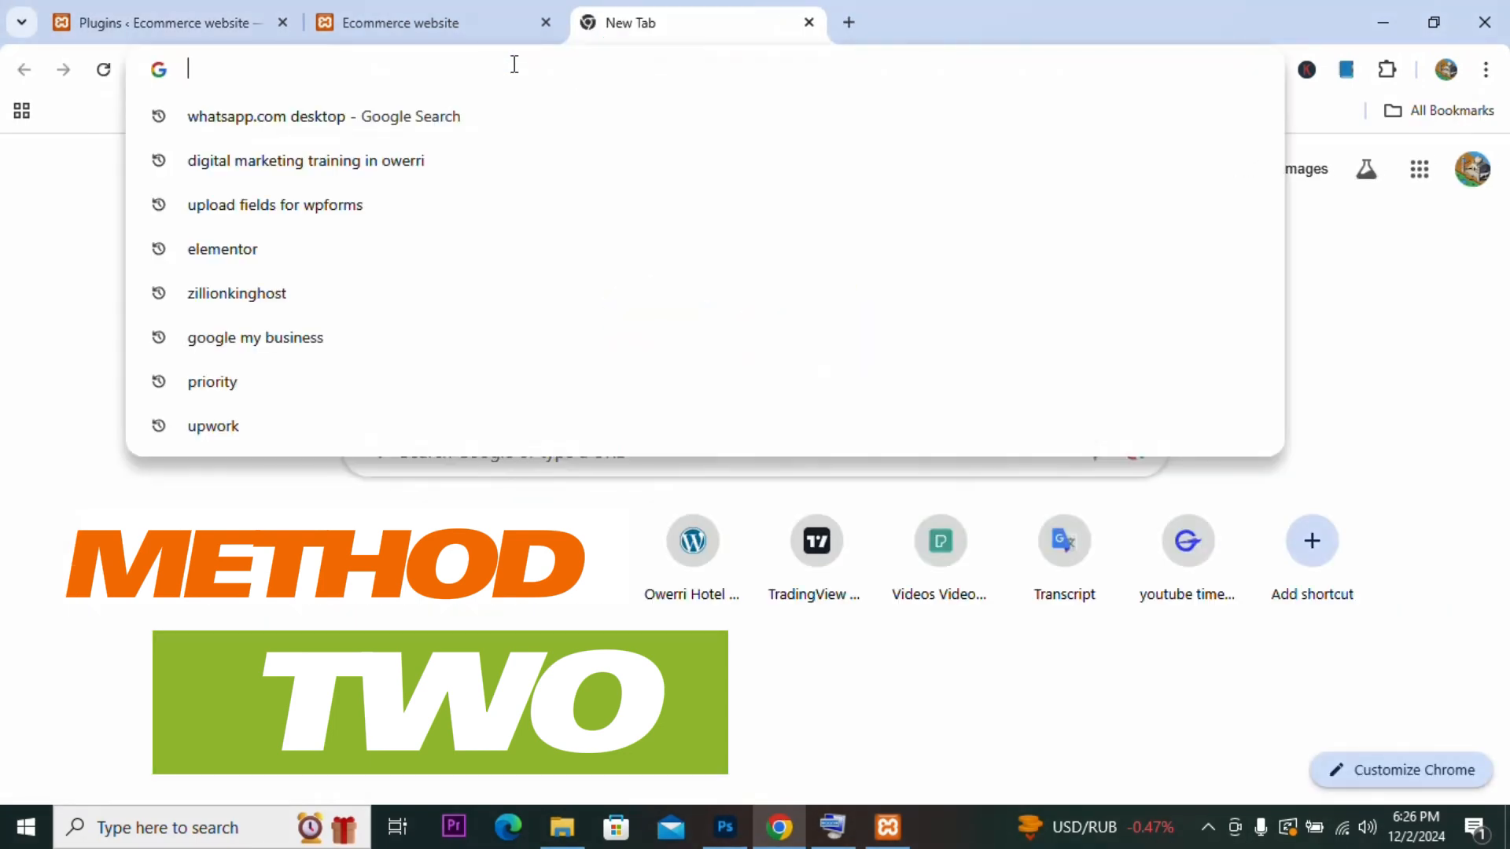
pyautogui.write('Wa')
pyautogui.press('BackSpace')
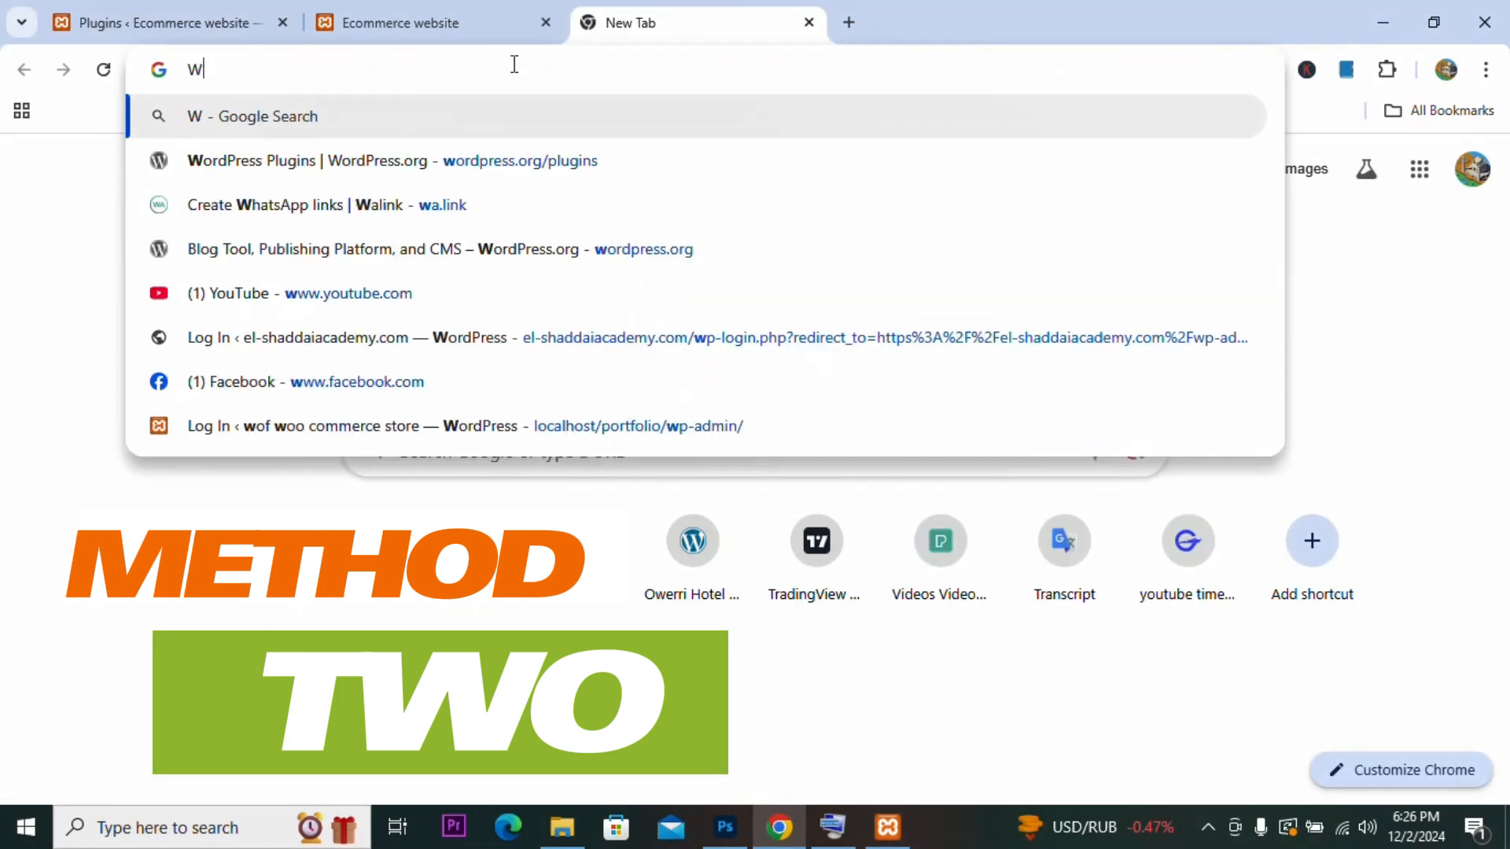
pyautogui.write('OR')
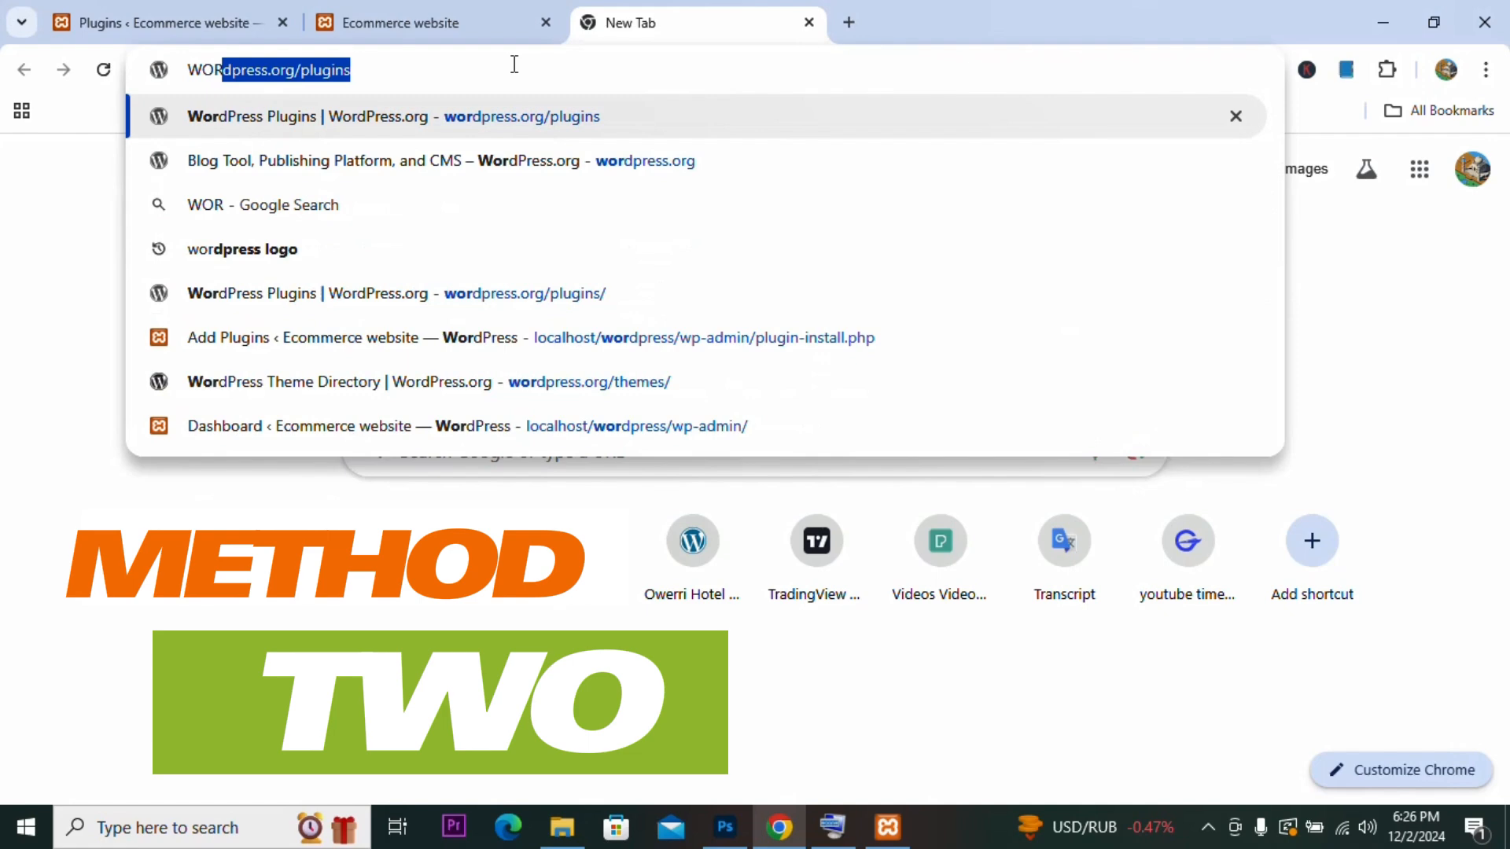
pyautogui.press('Return')
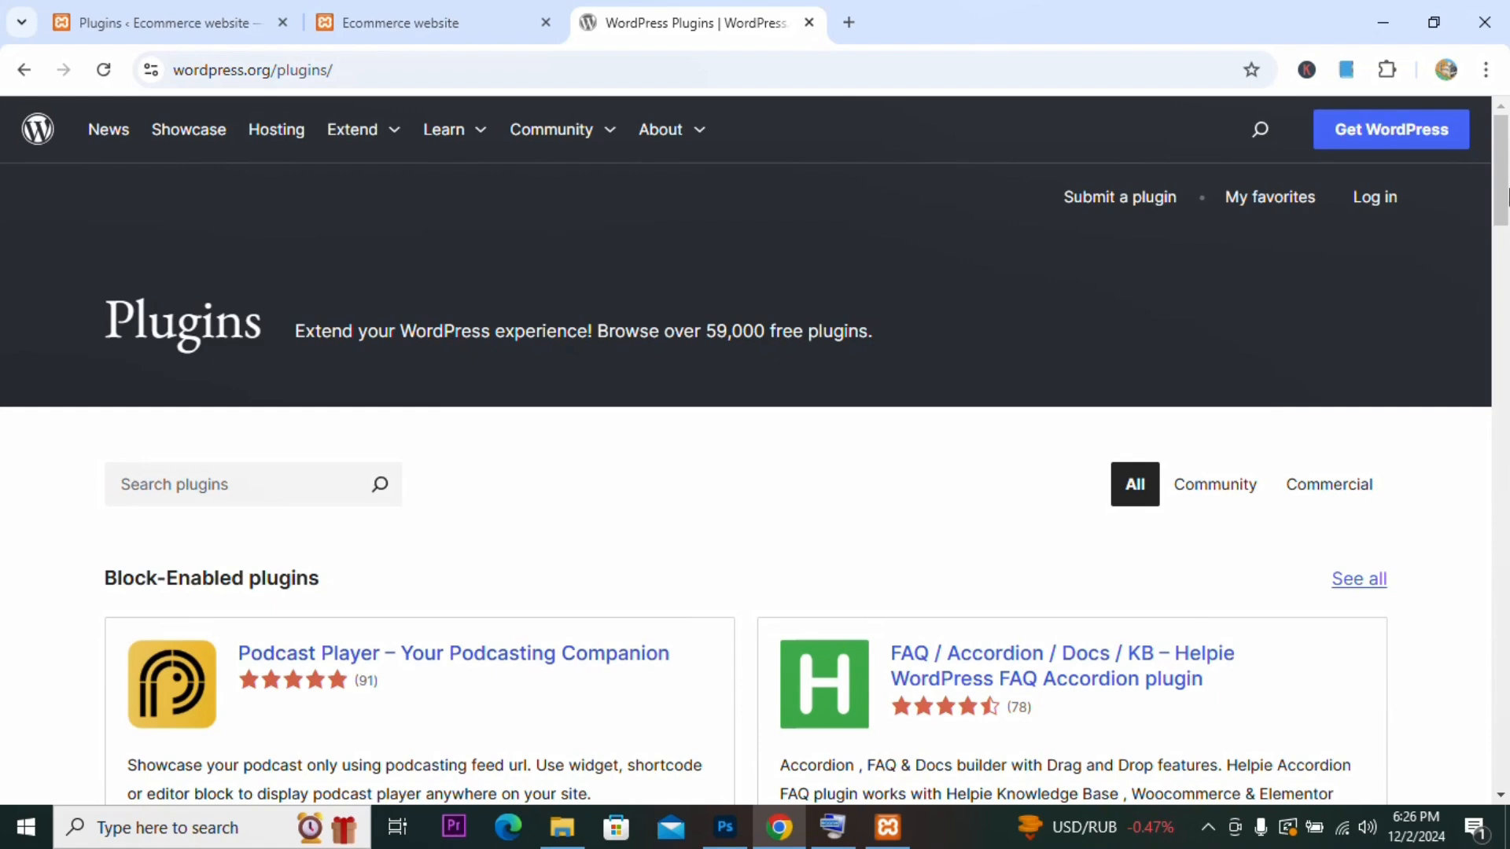
# Step: Search the WordPress.org site for ELEMENTOR and open the Elementor Website Builder plugin page
pyautogui.scroll(-3, 1507, 195)
pyautogui.scroll(3, 1507, 193)
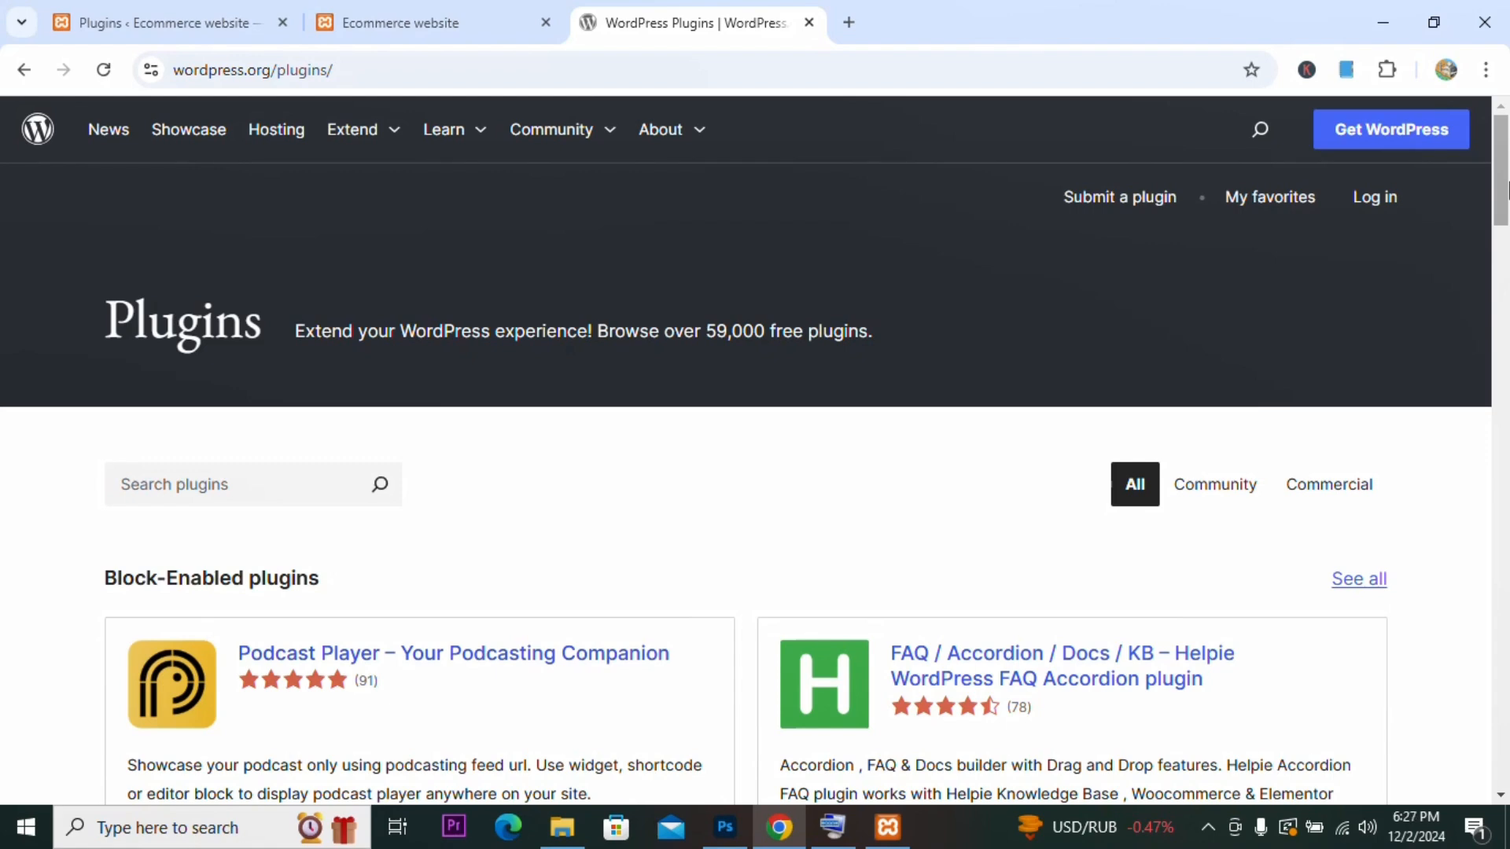
pyautogui.click(1260, 131)
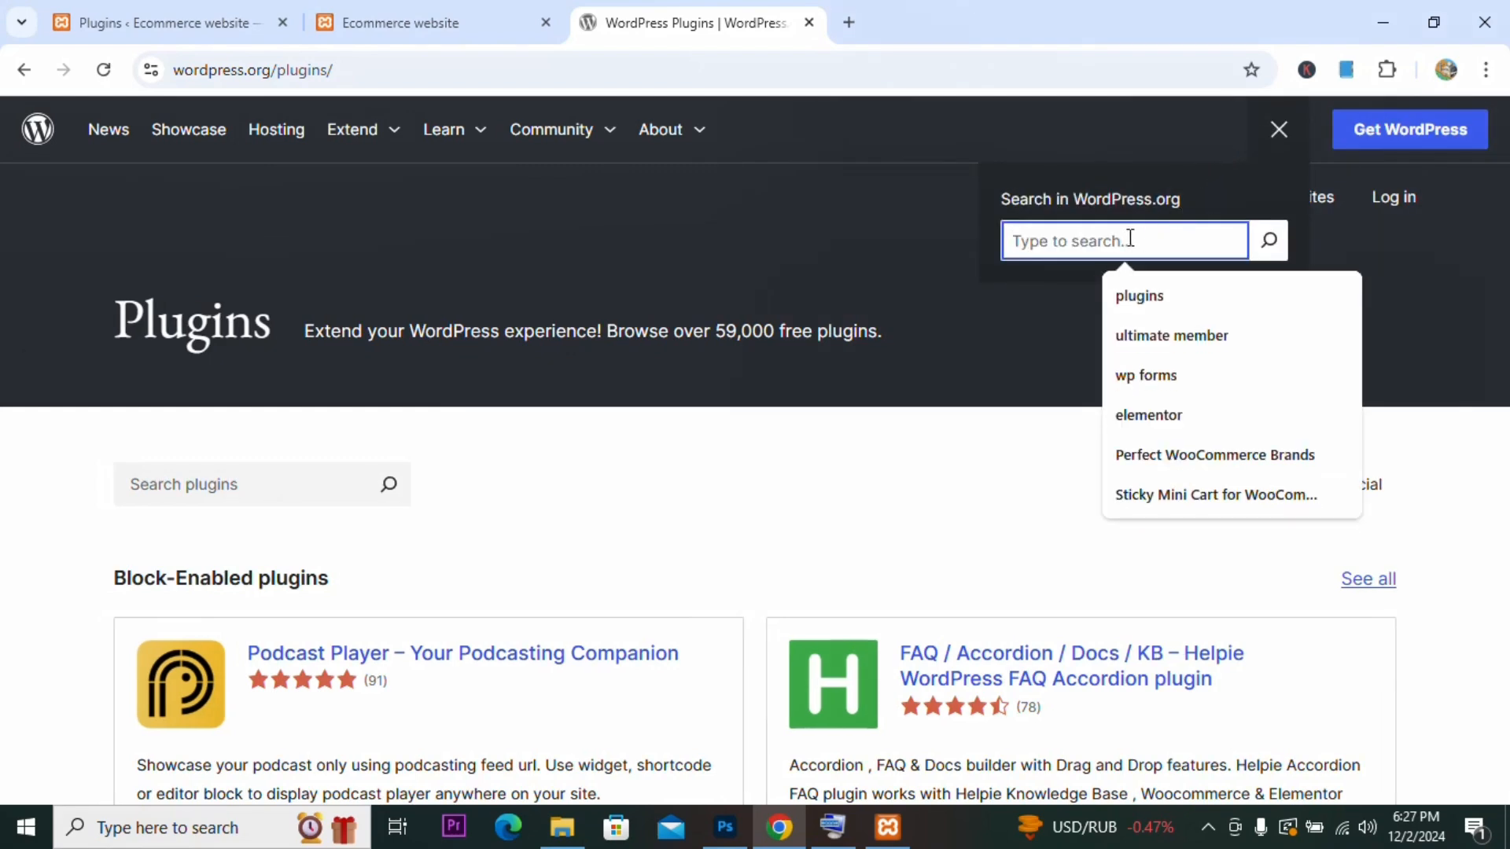
pyautogui.write('ELEMENTOR')
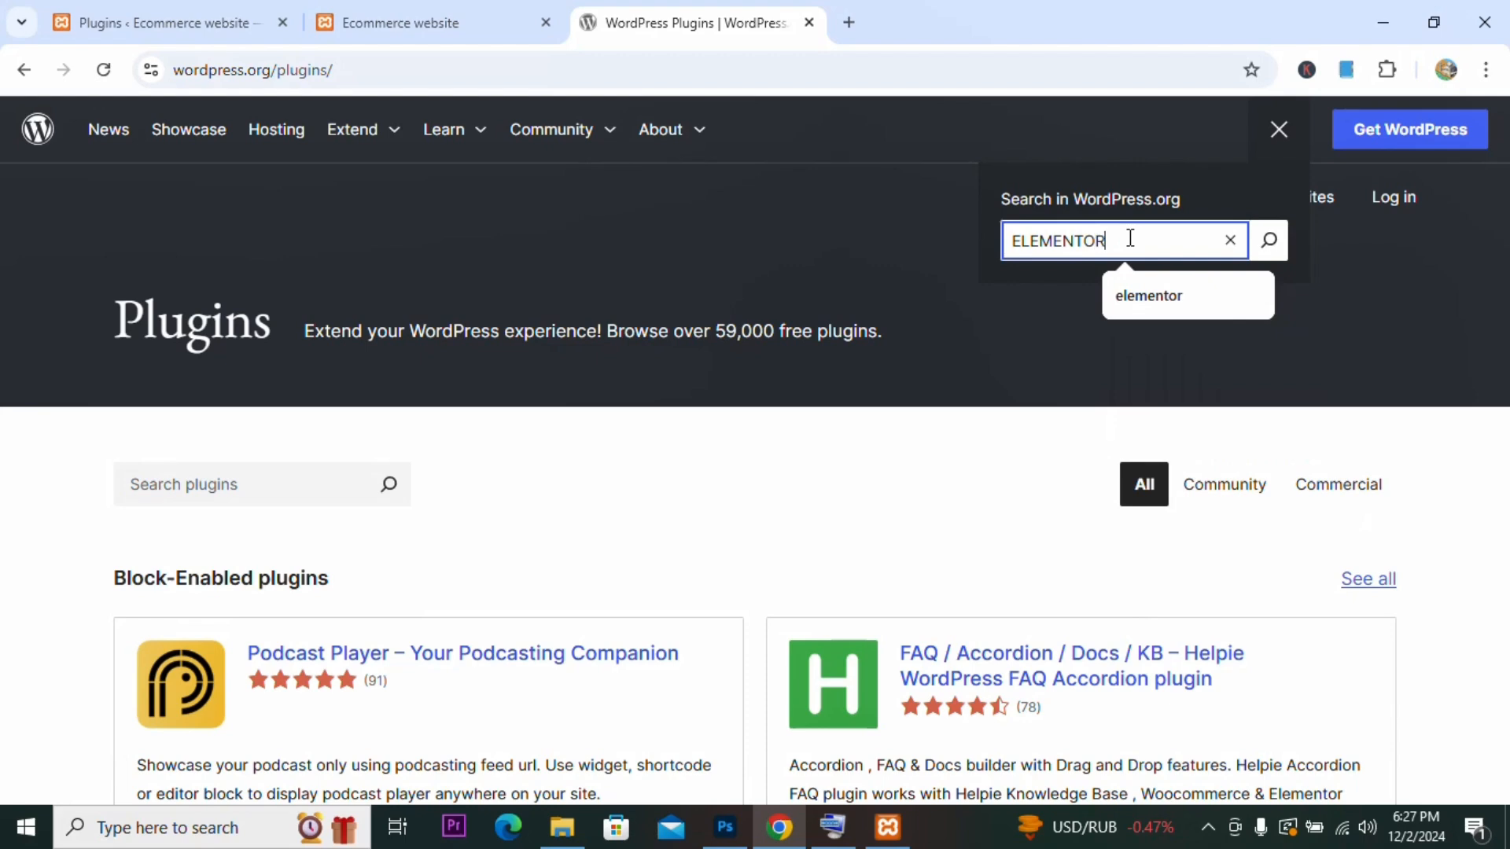
pyautogui.press('Return')
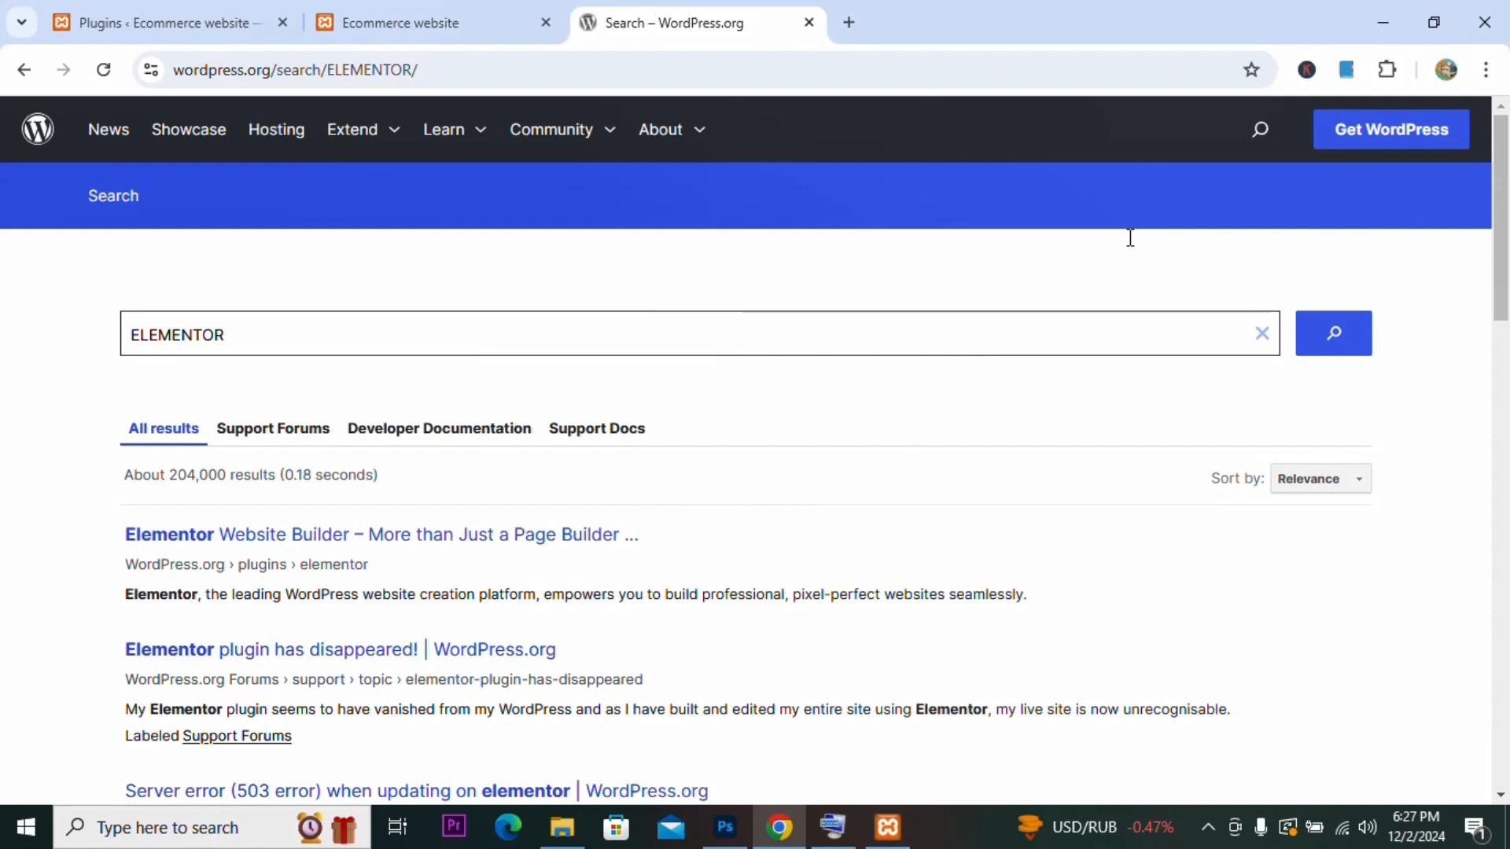
pyautogui.click(516, 541)
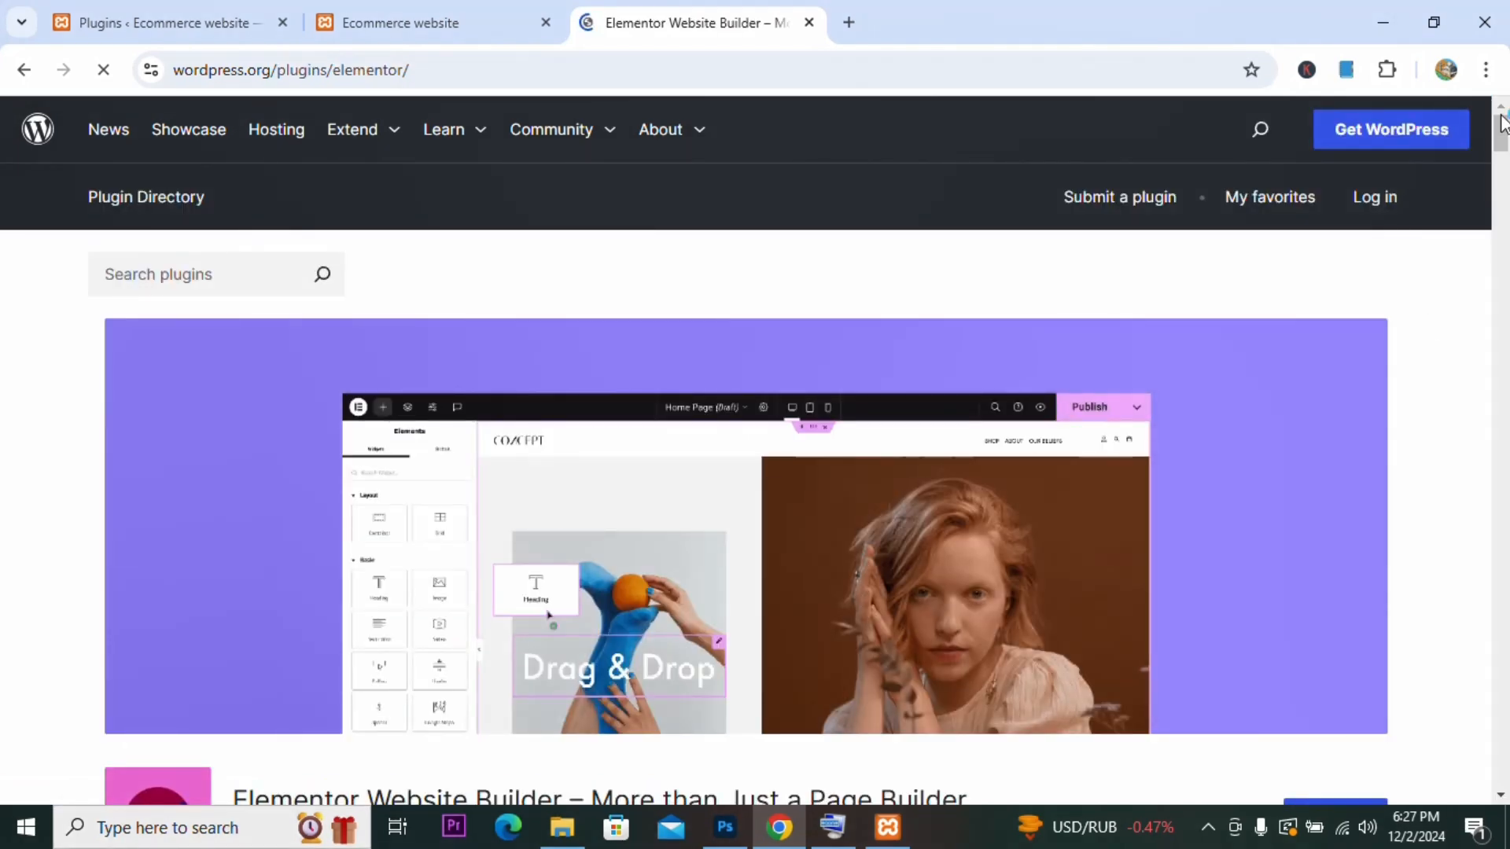
# Step: Download the Elementor Website Builder plugin zip from its plugin page
pyautogui.moveTo(1503, 135); pyautogui.dragTo(1502, 154)
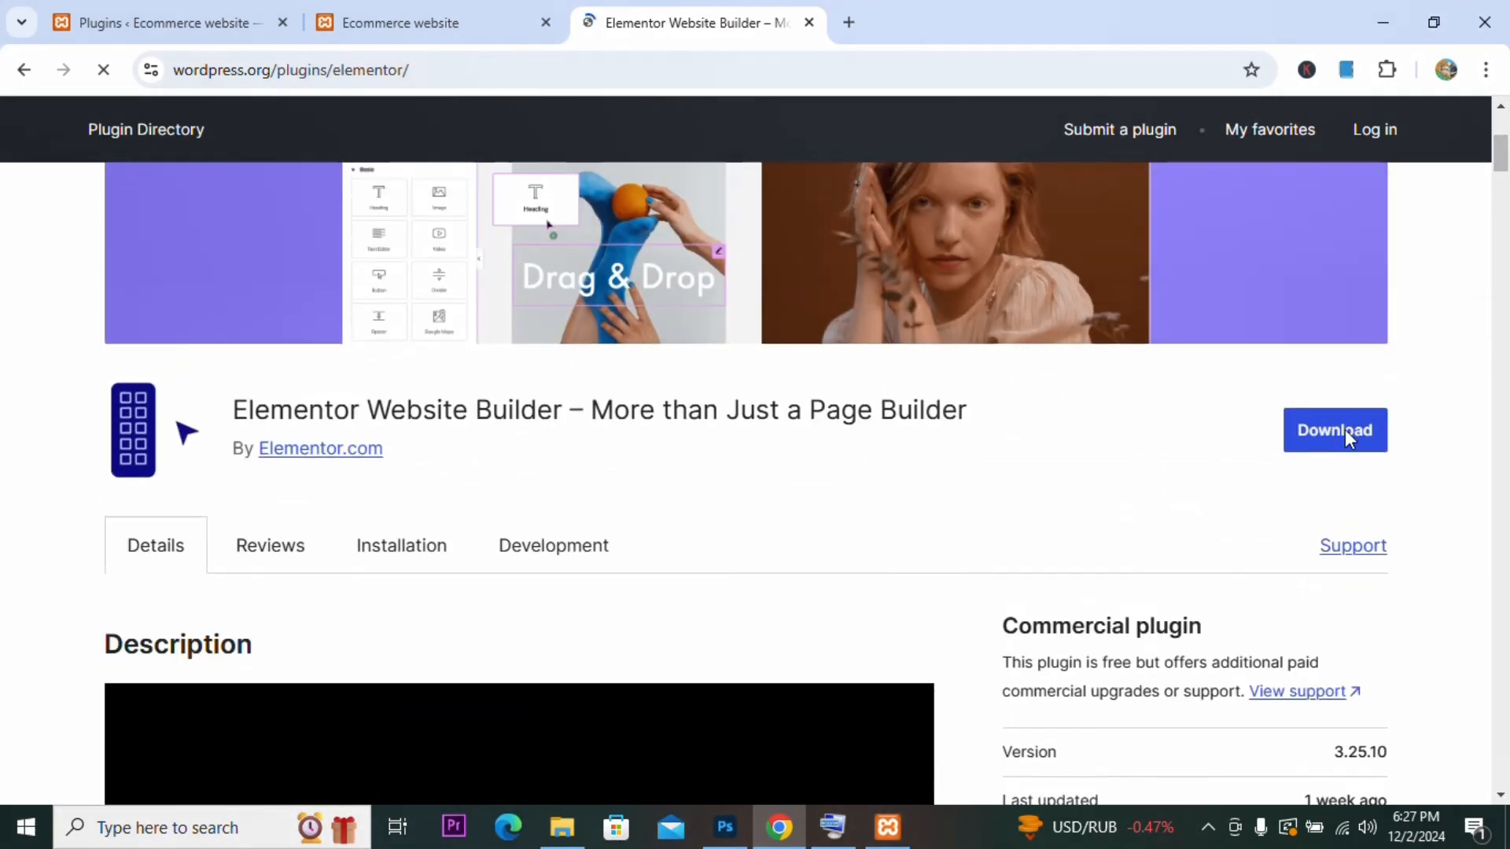
pyautogui.click(1344, 434)
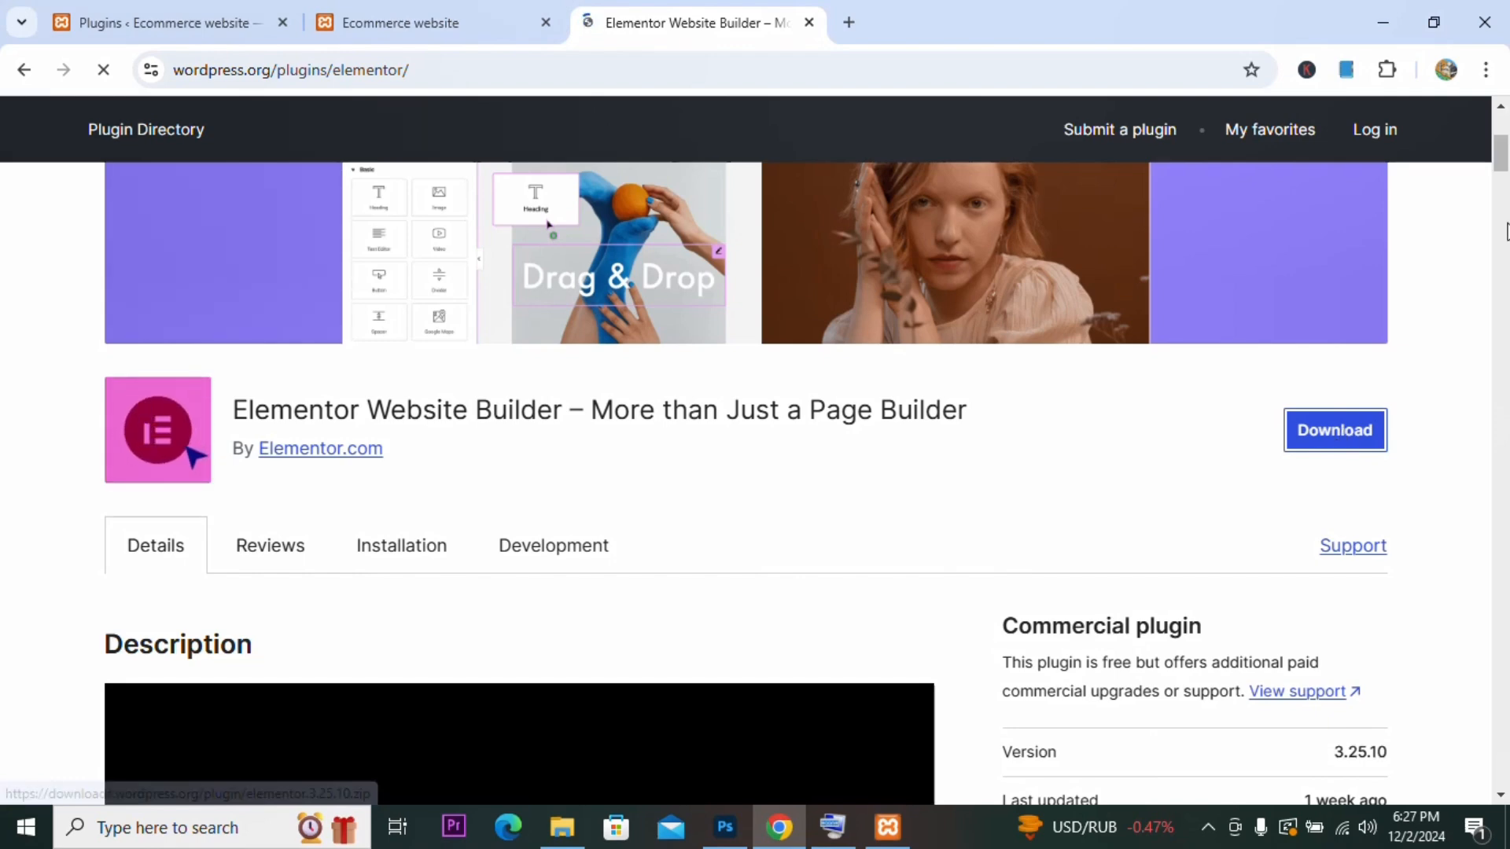
pyautogui.moveTo(1502, 164); pyautogui.dragTo(1503, 155)
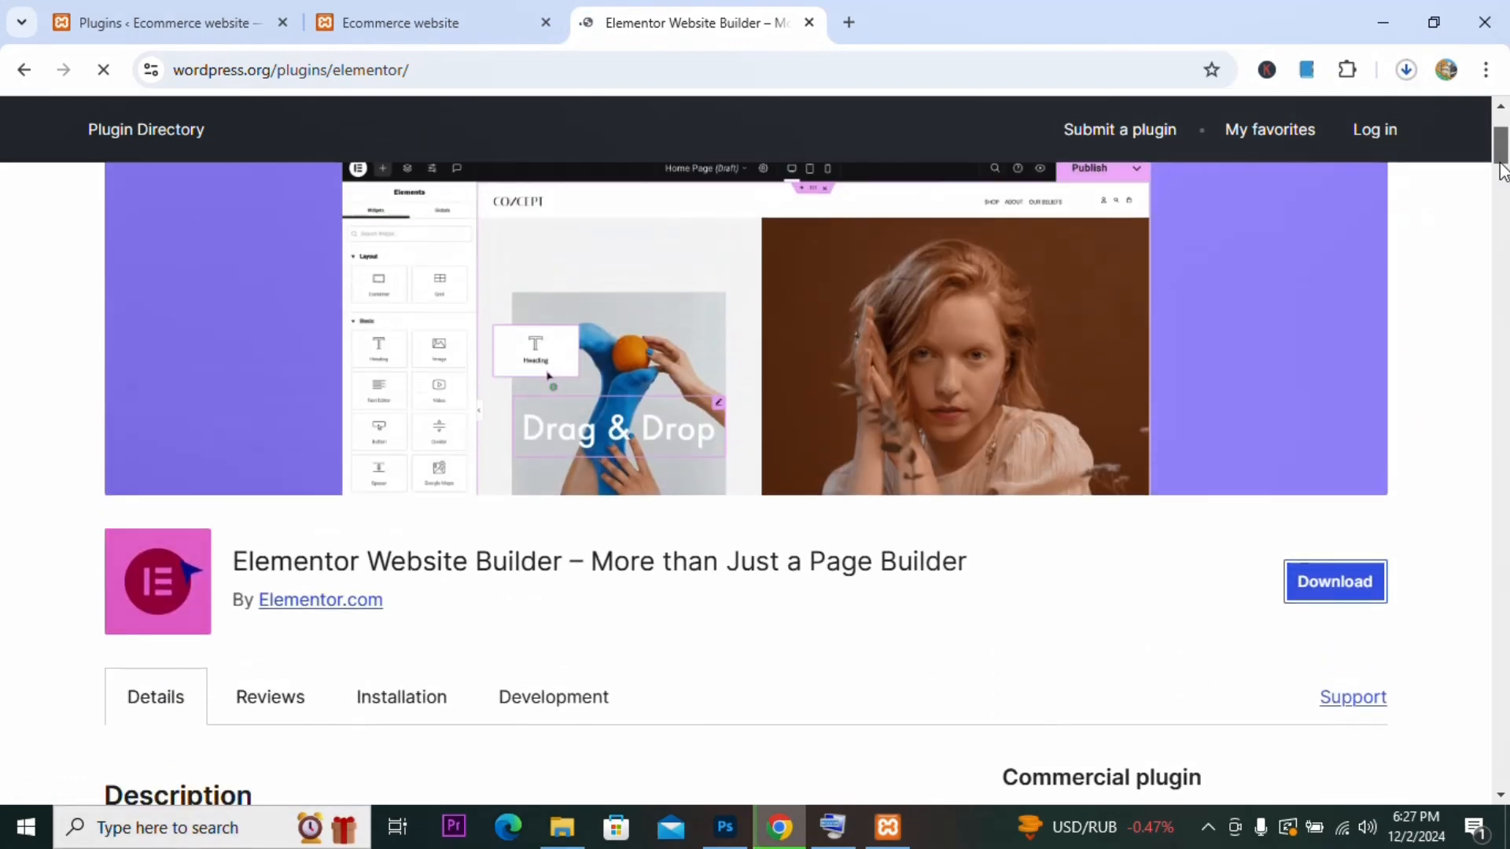
# Step: Return to the WordPress plugins tab, reload it, and check the Elementor zip download progress
pyautogui.click(1411, 85)
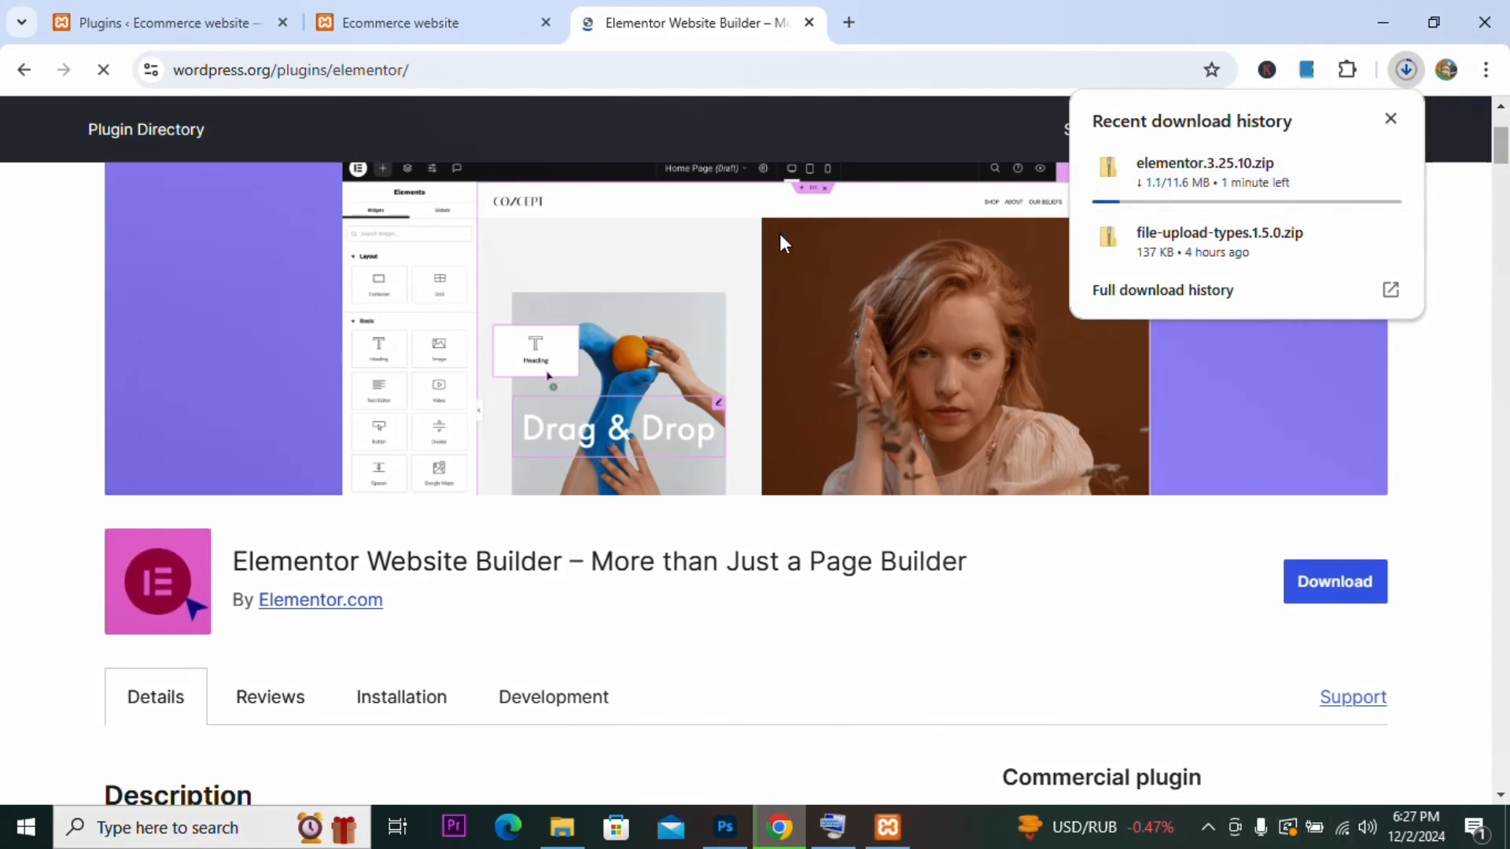
pyautogui.click(430, 4)
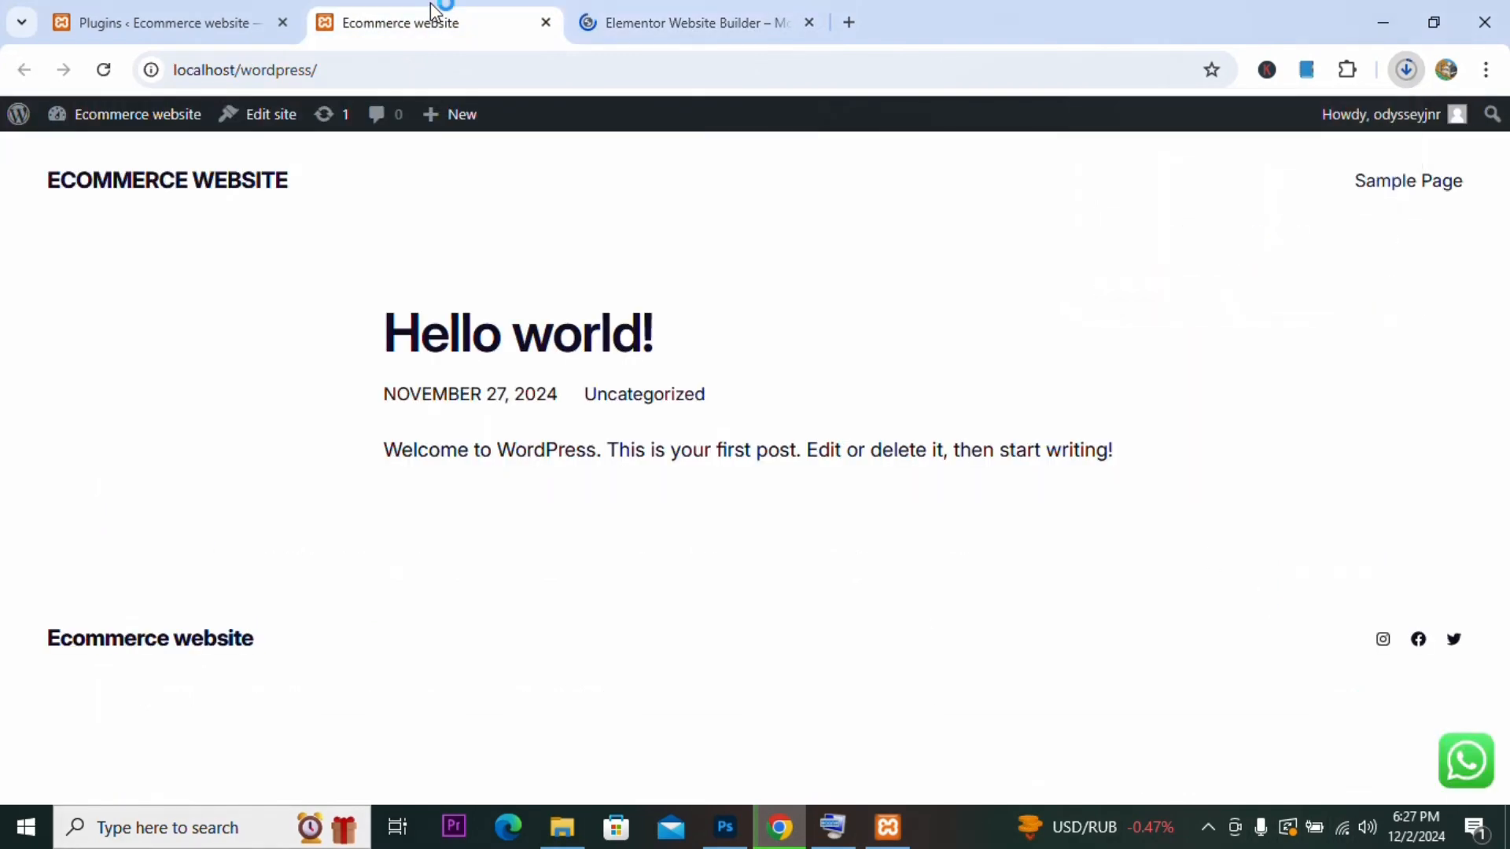
pyautogui.click(177, 24)
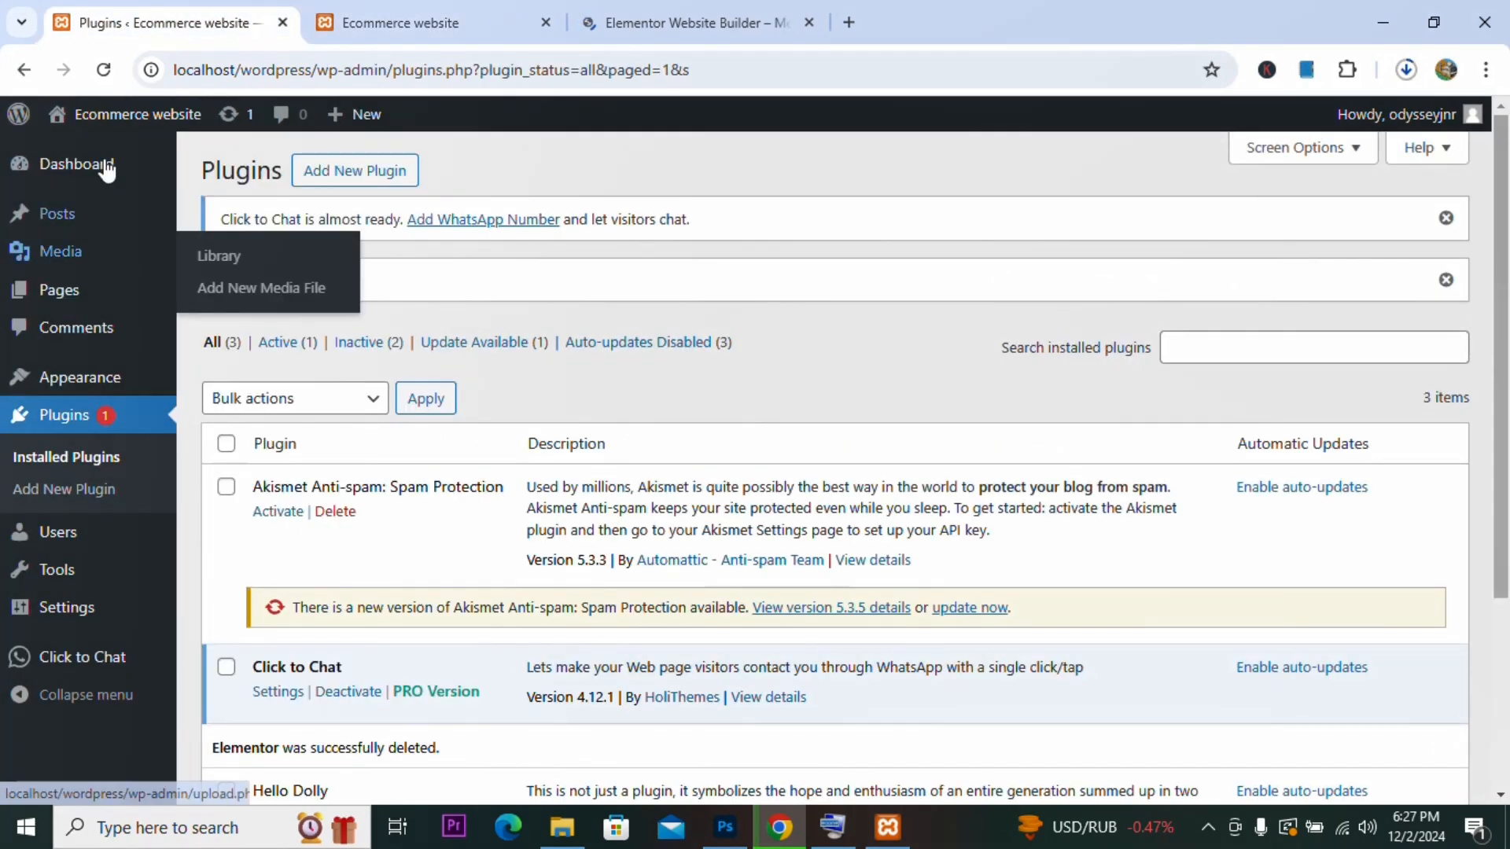
pyautogui.click(103, 69)
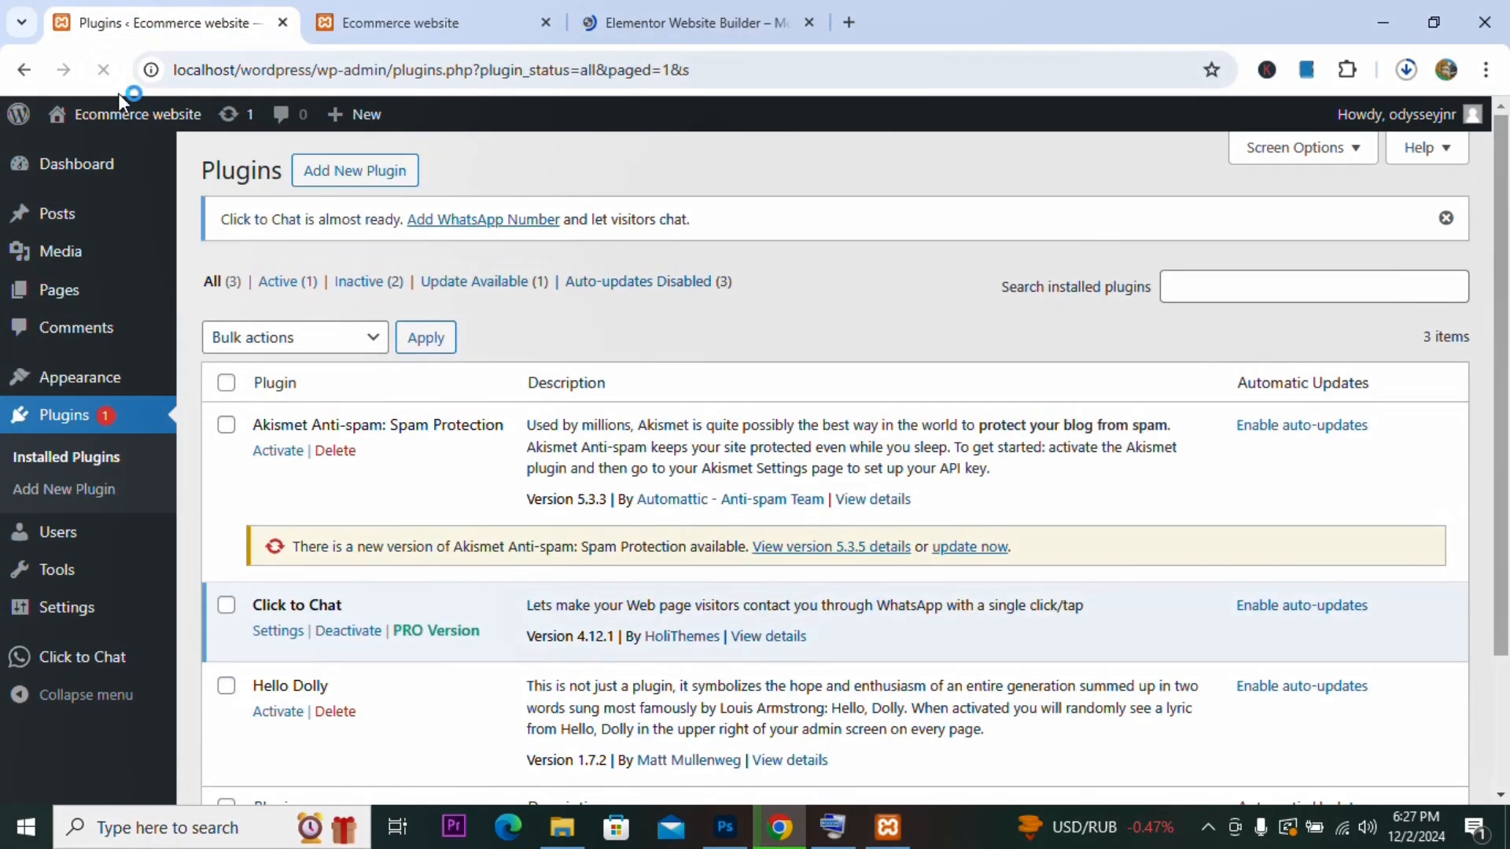
pyautogui.moveTo(1502, 310); pyautogui.dragTo(1503, 495)
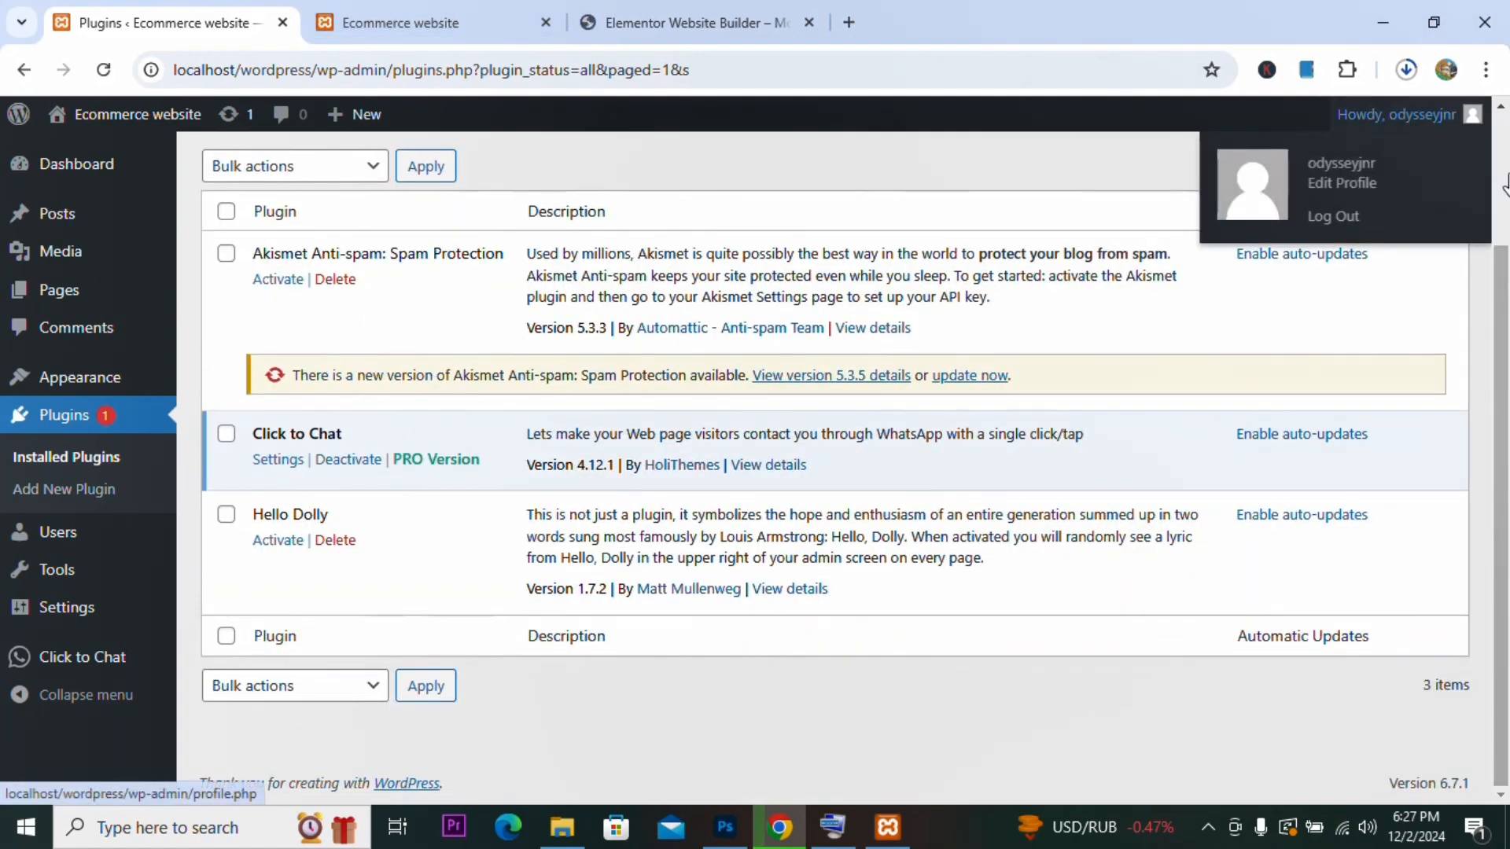
pyautogui.click(1406, 70)
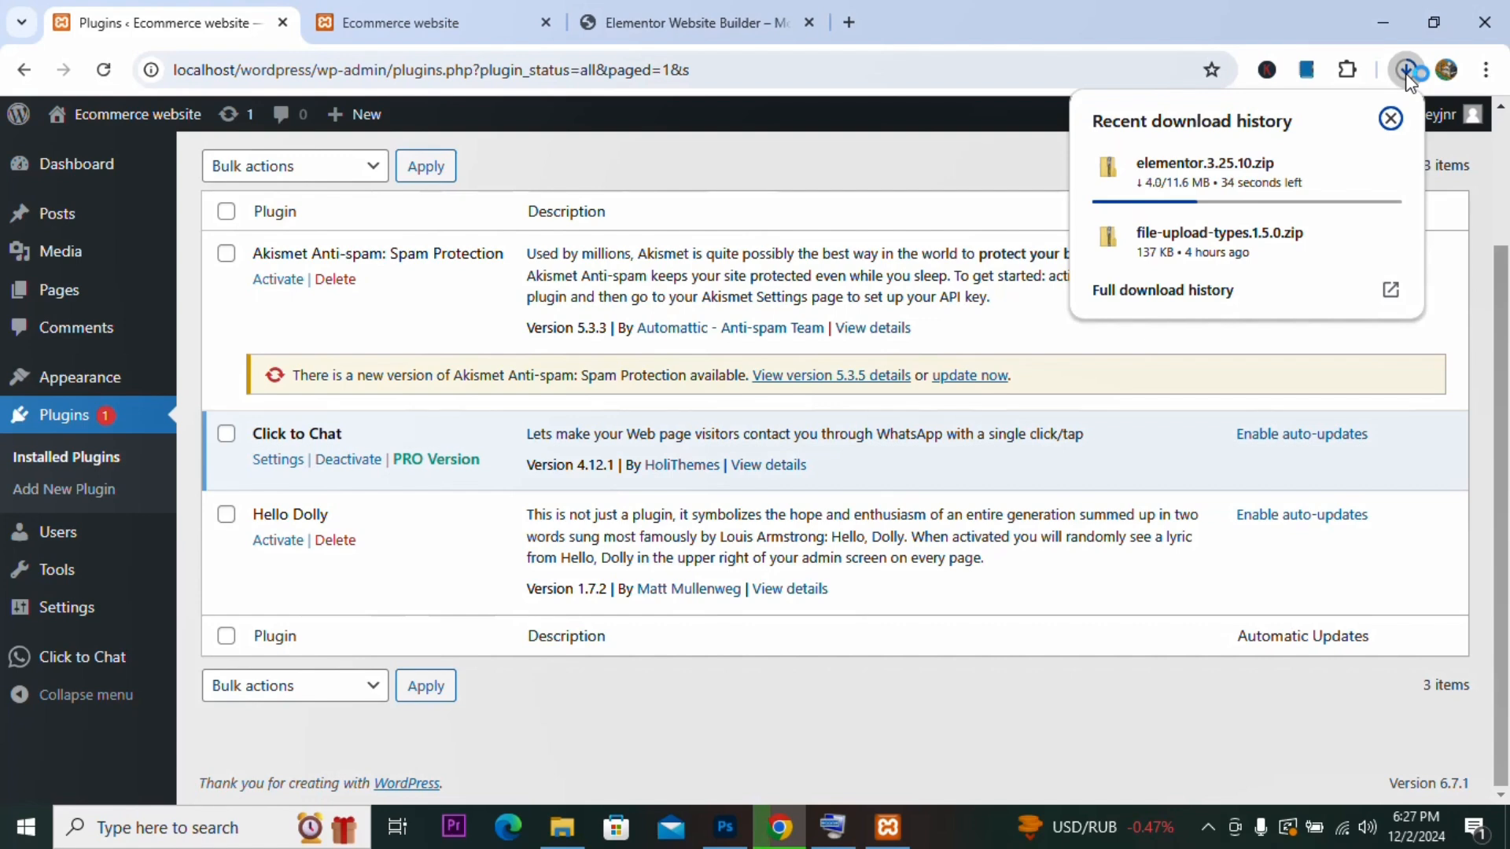
# Step: Watch the Elementor zip download in the browser's download history until it completes
pyautogui.click(691, 17)
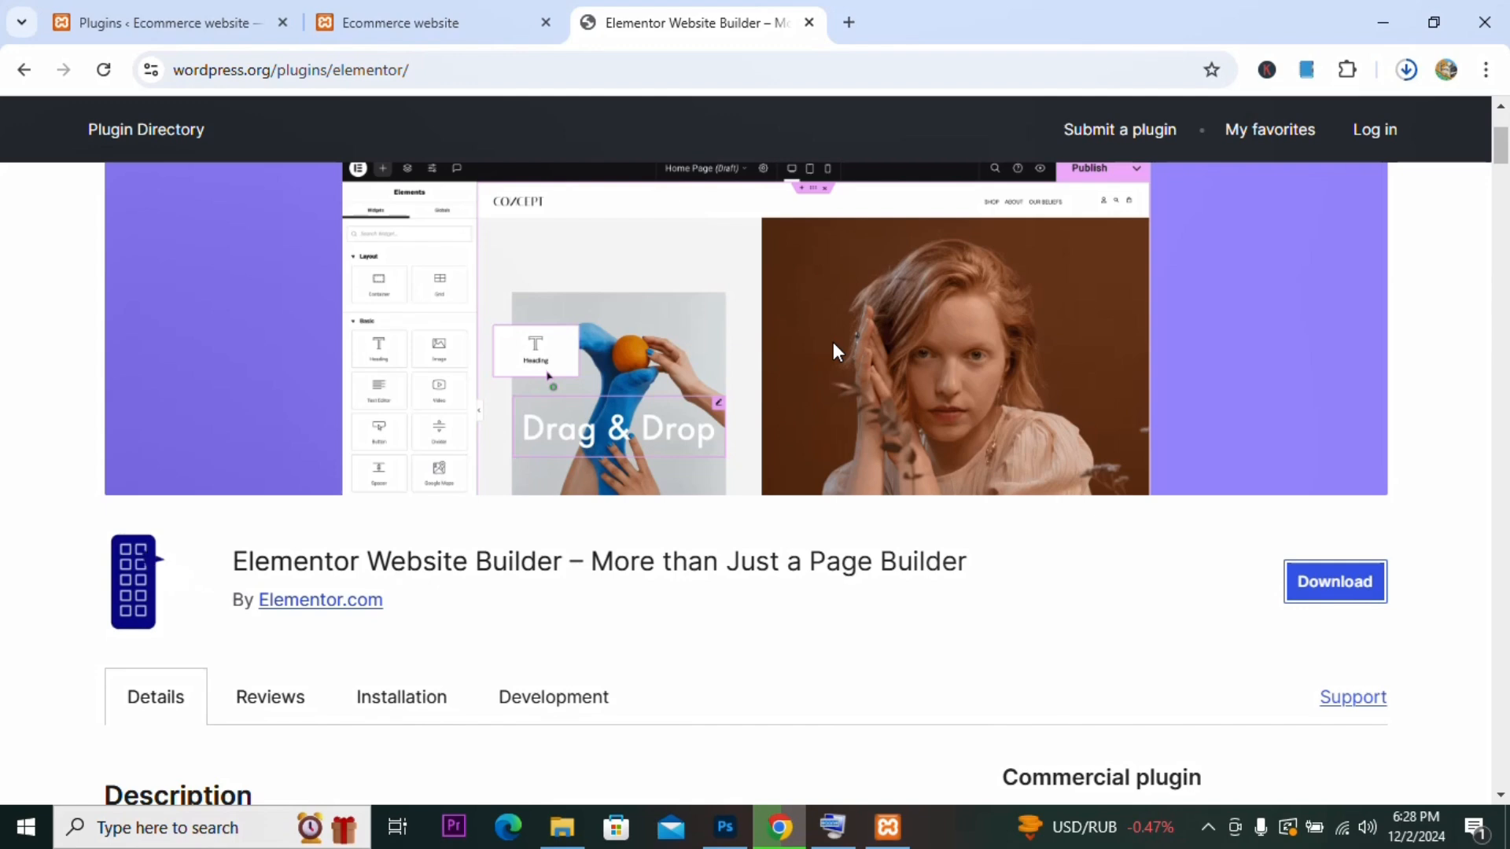
pyautogui.click(1413, 77)
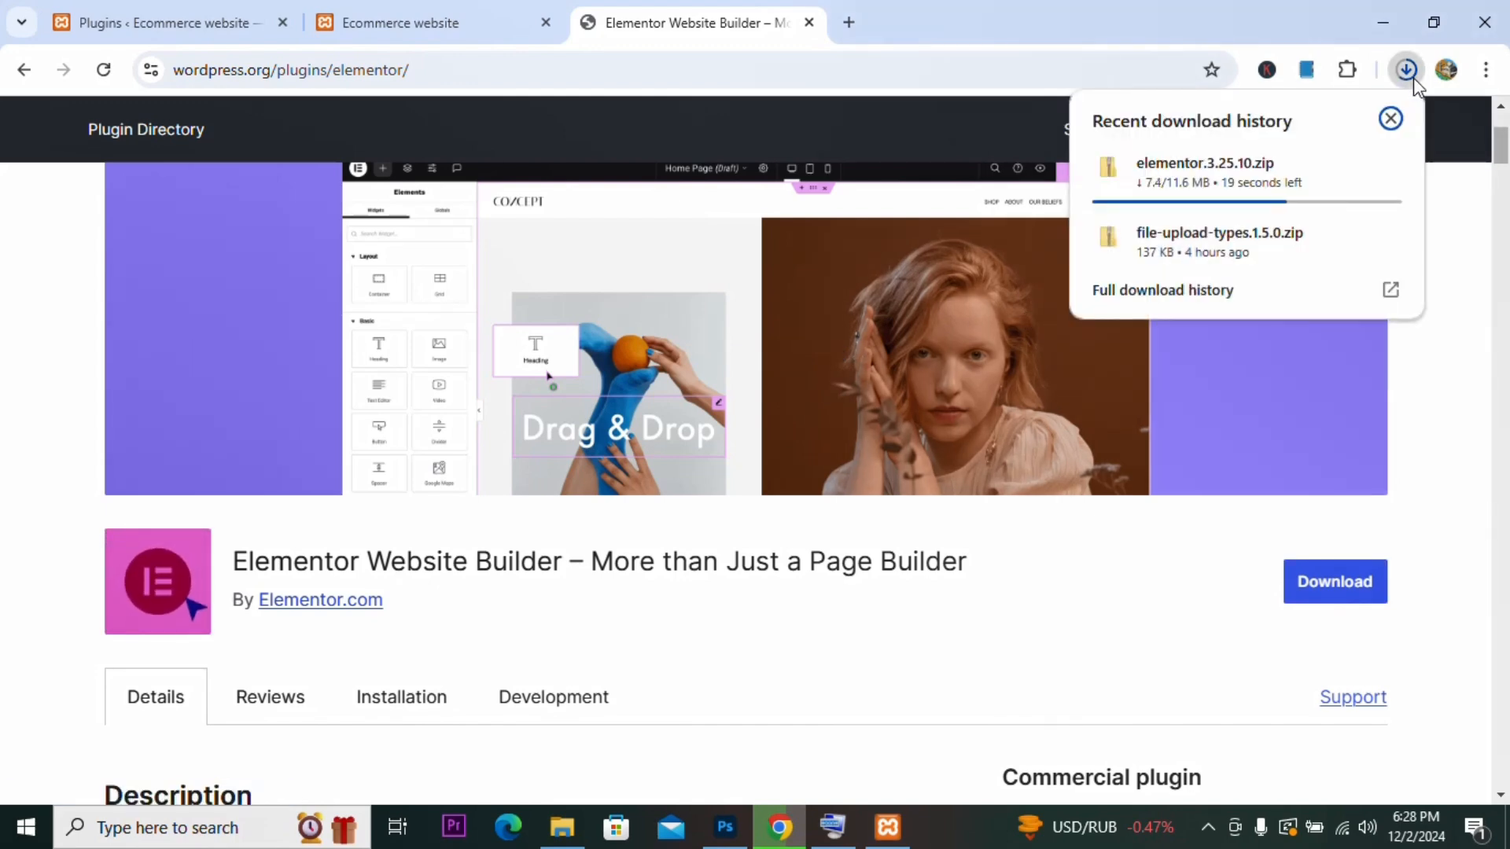
pyautogui.click(1413, 77)
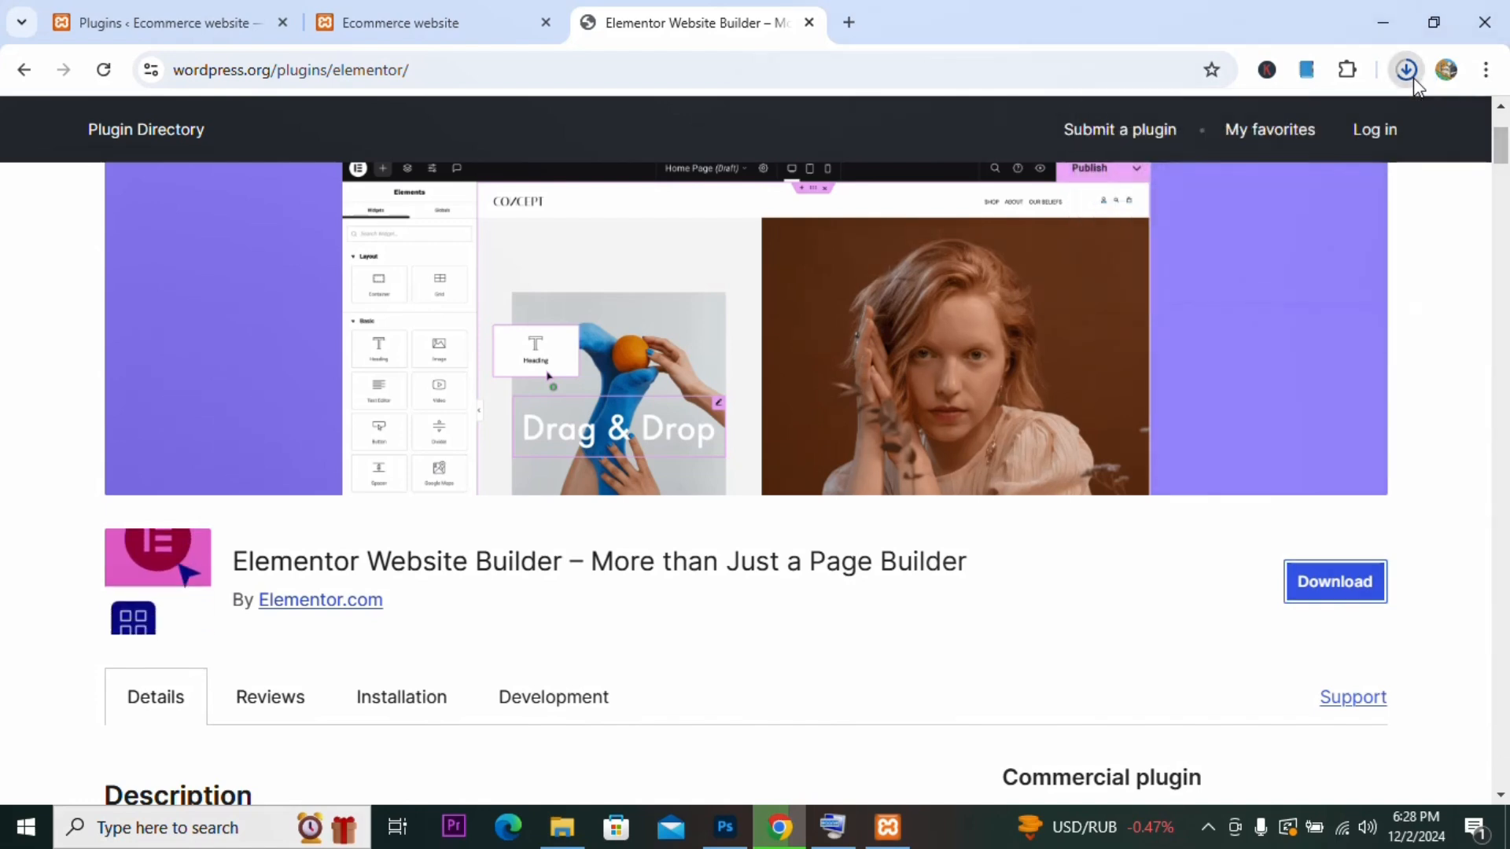
pyautogui.click(1412, 77)
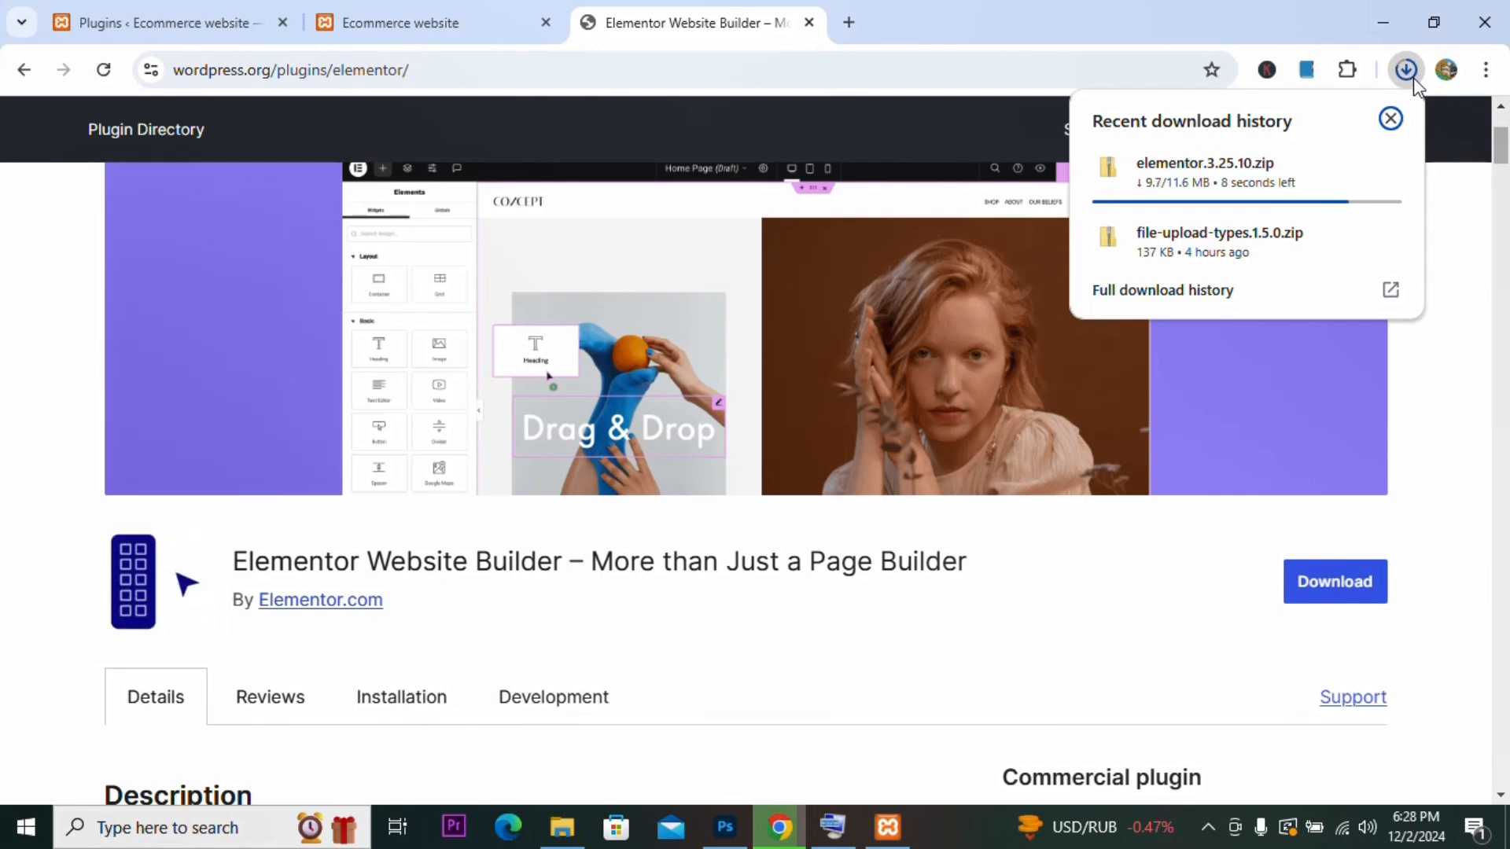
pyautogui.moveTo(1376, 214)
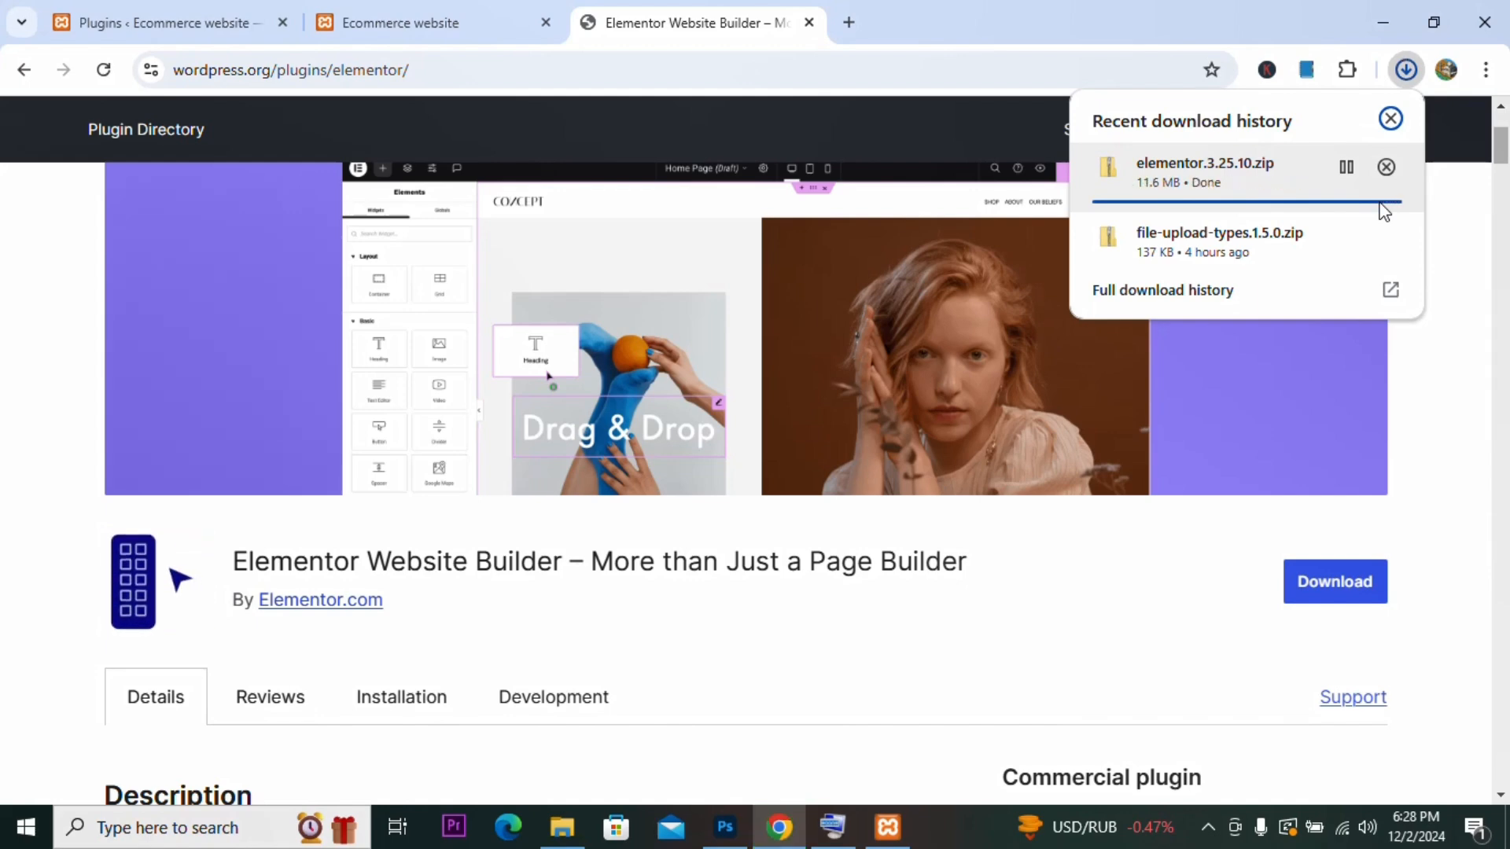
# Step: Disconnect the computer from its Wi-Fi network and reload the WordPress plugins page
pyautogui.click(189, 11)
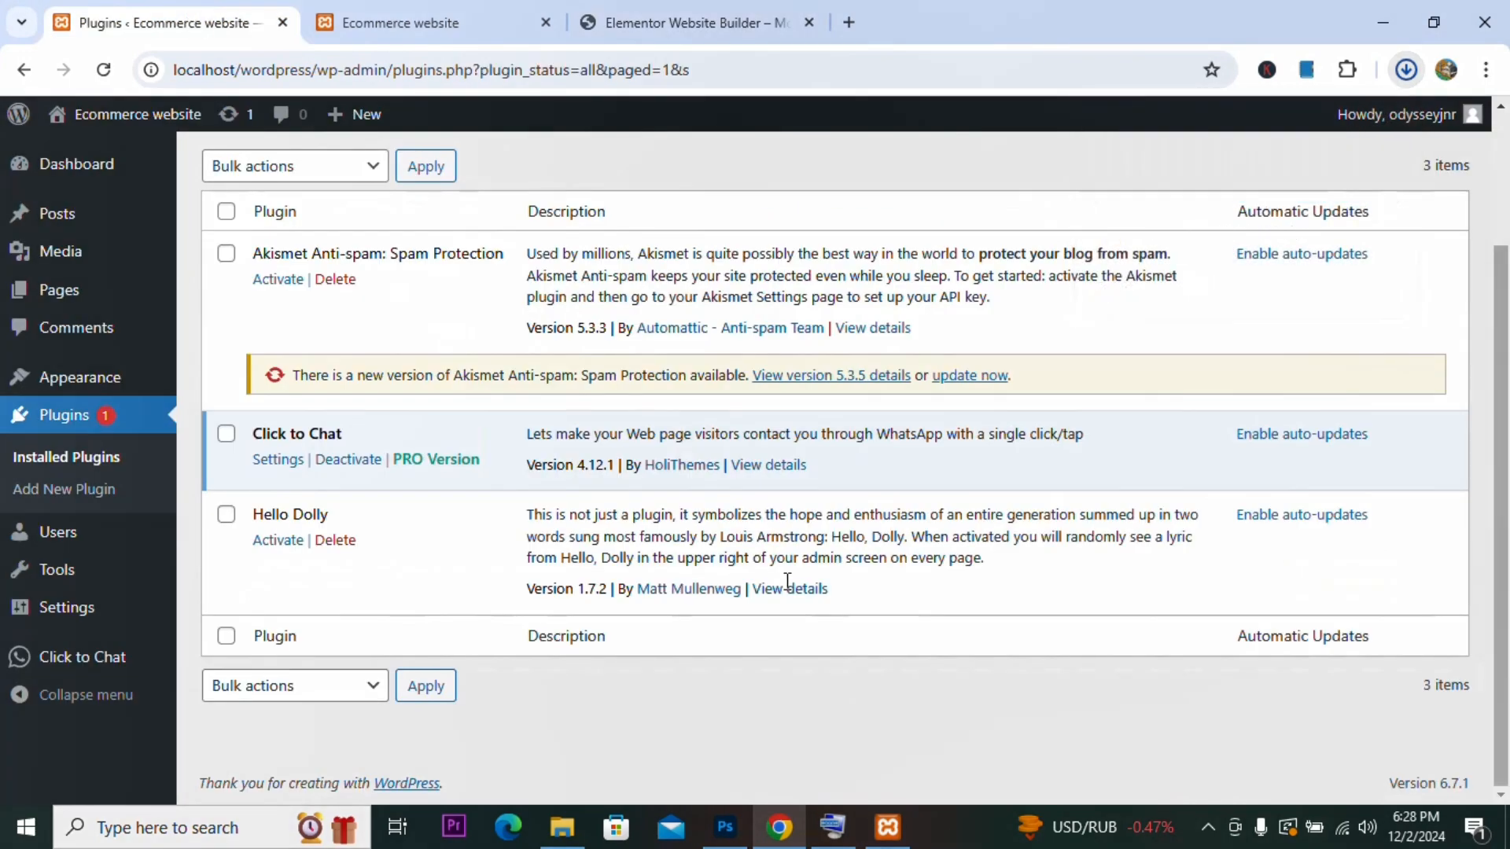
pyautogui.click(1342, 830)
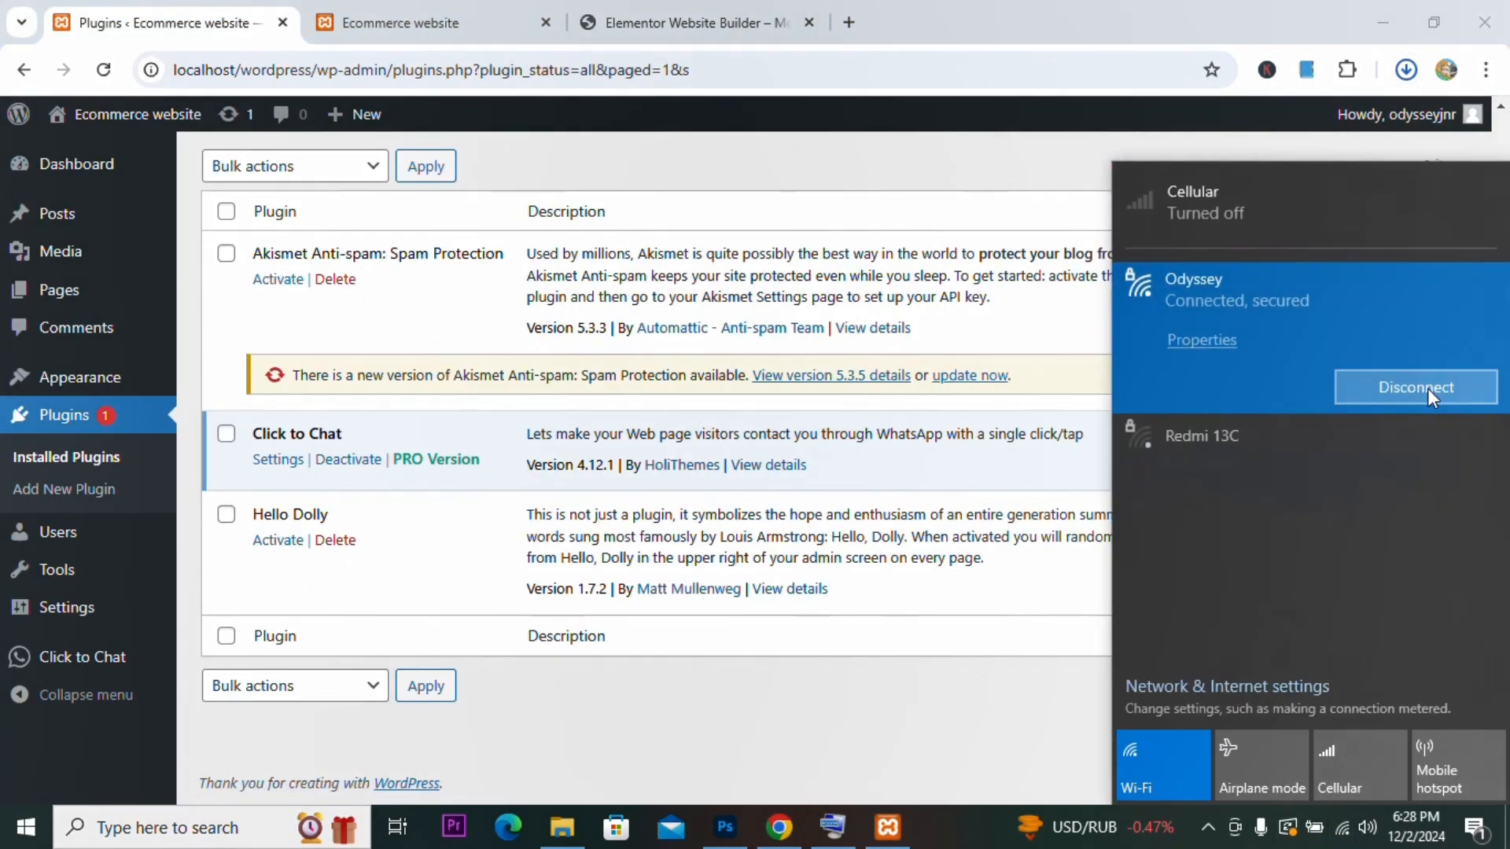
pyautogui.click(1427, 389)
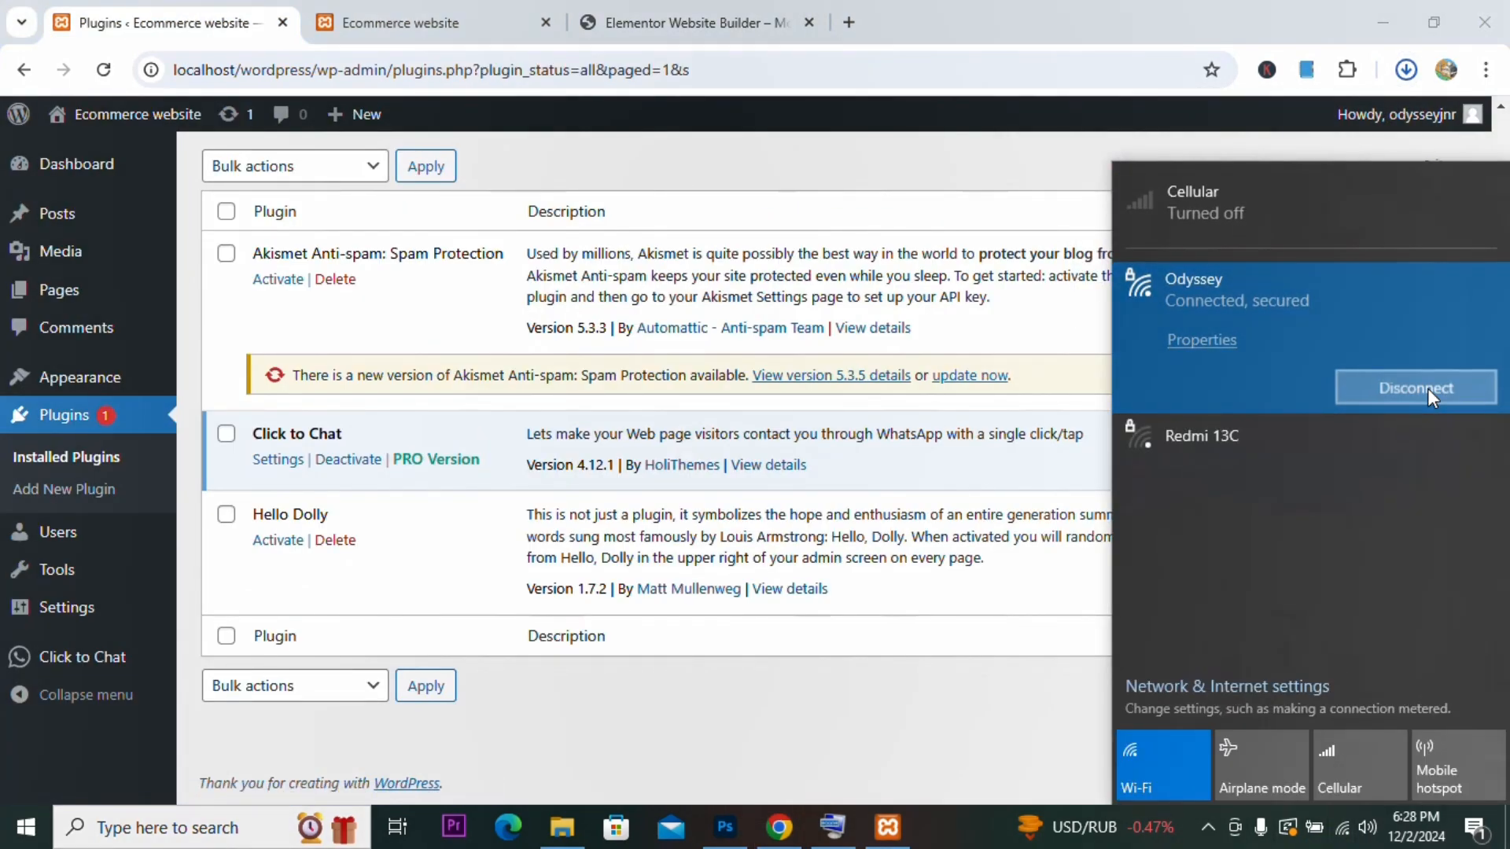
pyautogui.click(1065, 714)
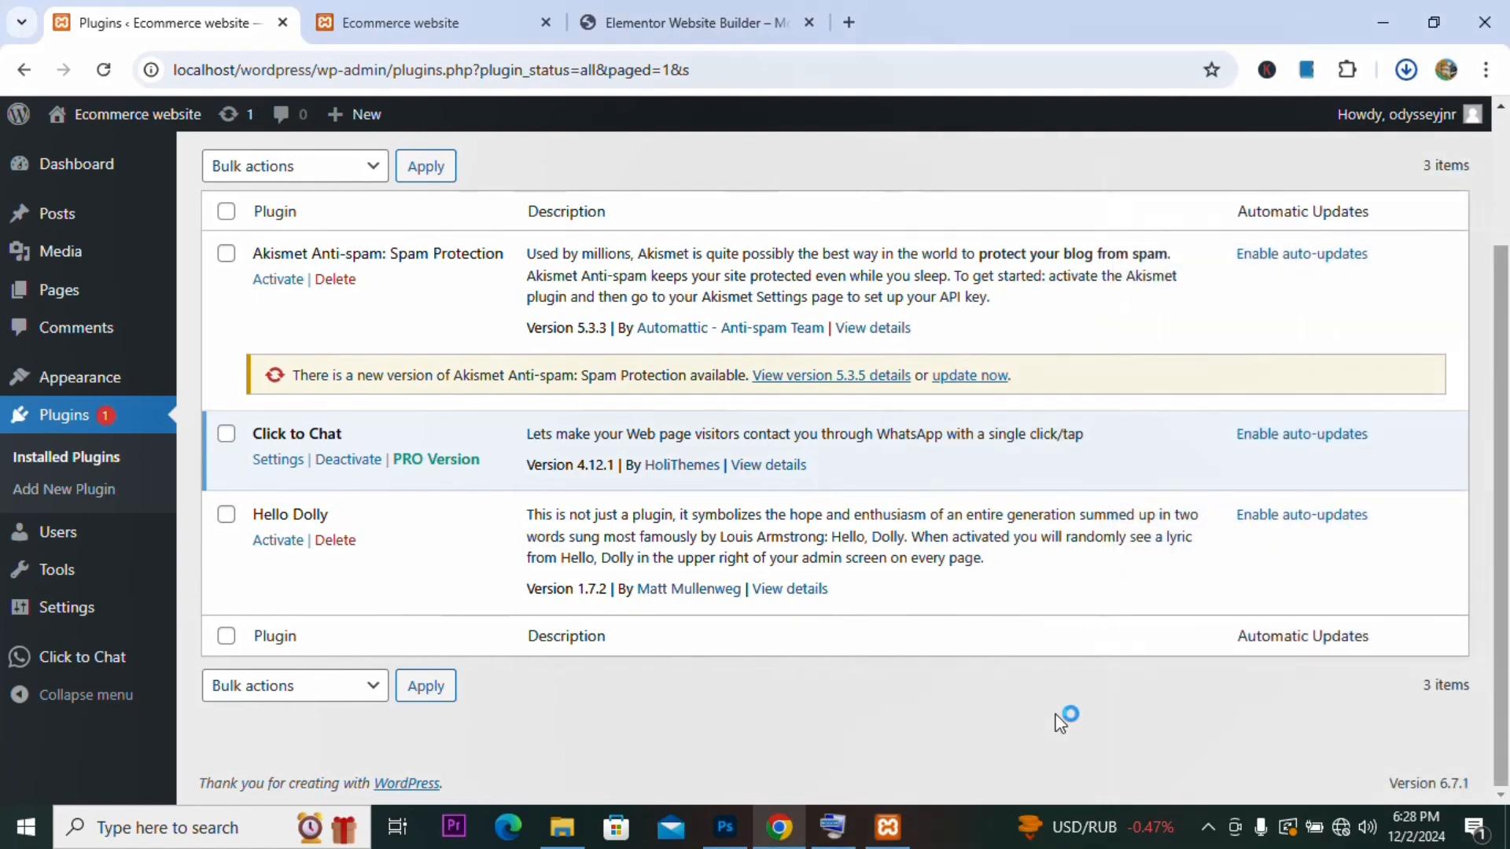
pyautogui.click(101, 70)
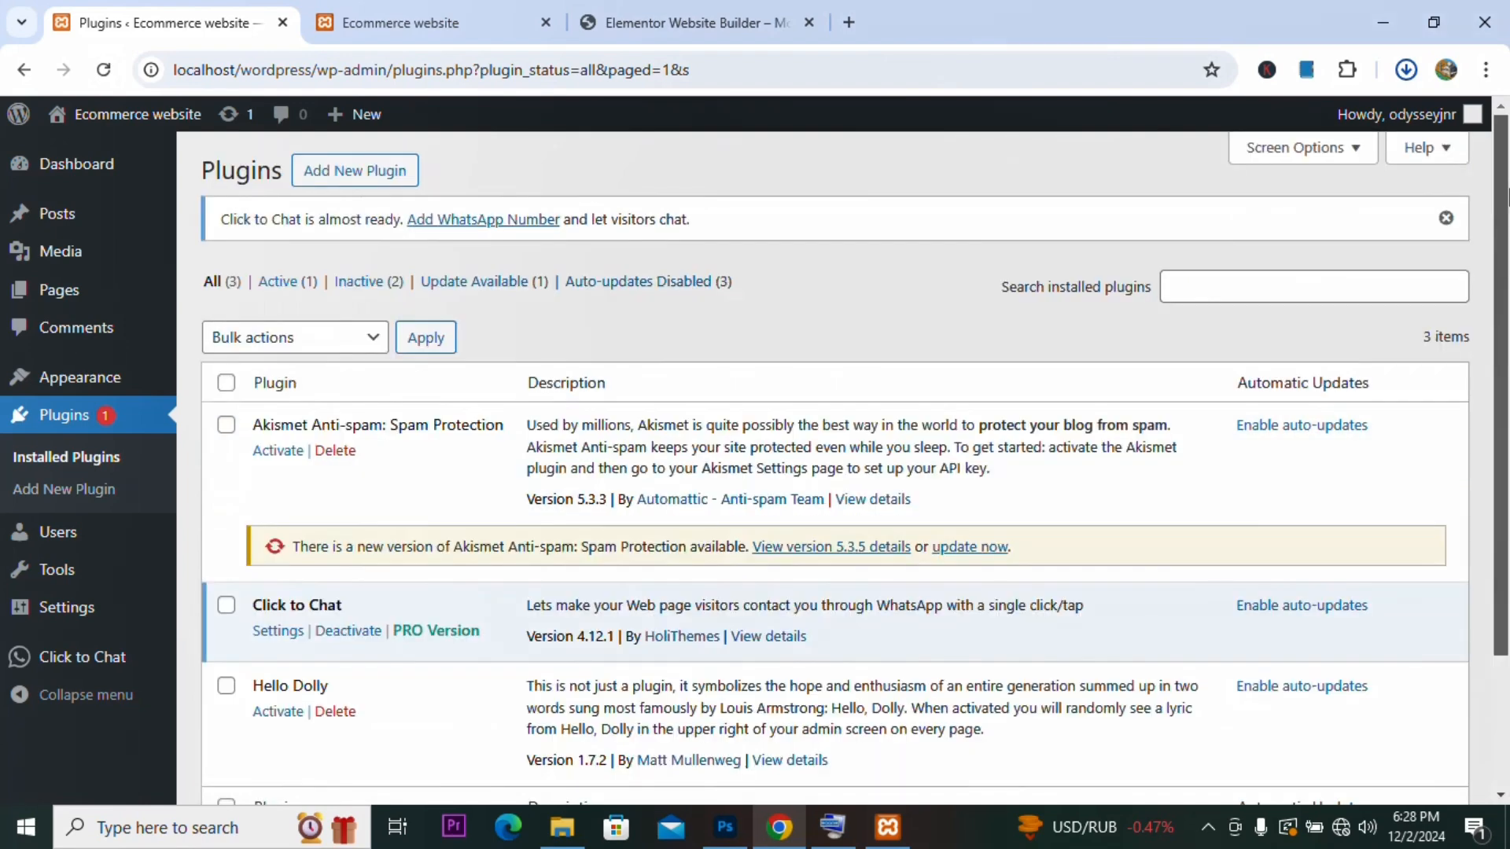
# Step: Start uploading a new plugin and select elementor.3.25.10 zip from the Downloads folder
pyautogui.click(393, 187)
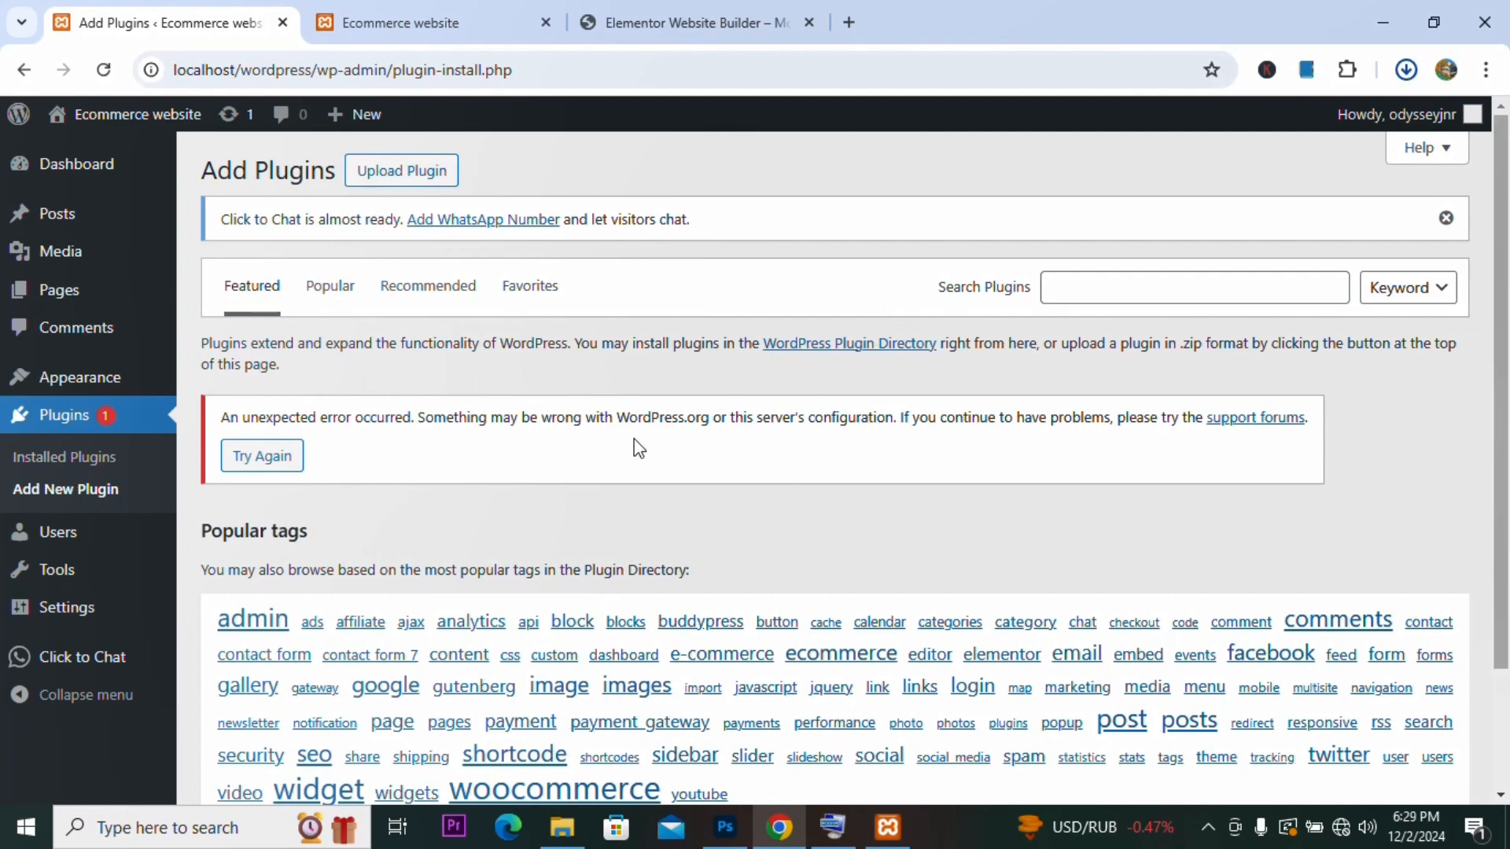
pyautogui.moveTo(1500, 381)
pyautogui.mouseDown()
pyautogui.moveTo(1506, 675)
pyautogui.moveTo(1505, 389)
pyautogui.mouseUp()
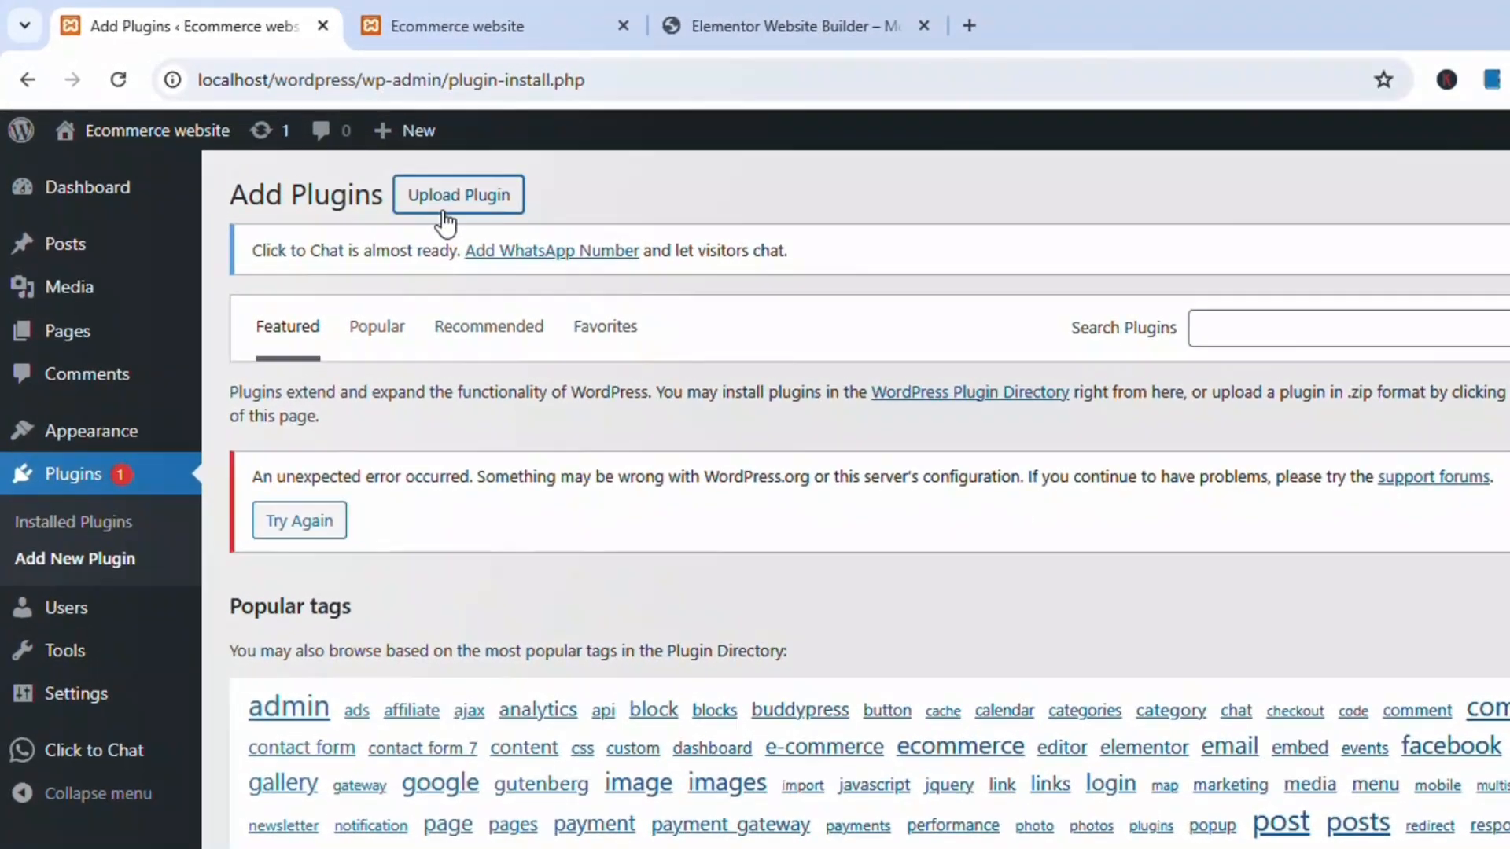
pyautogui.click(388, 183)
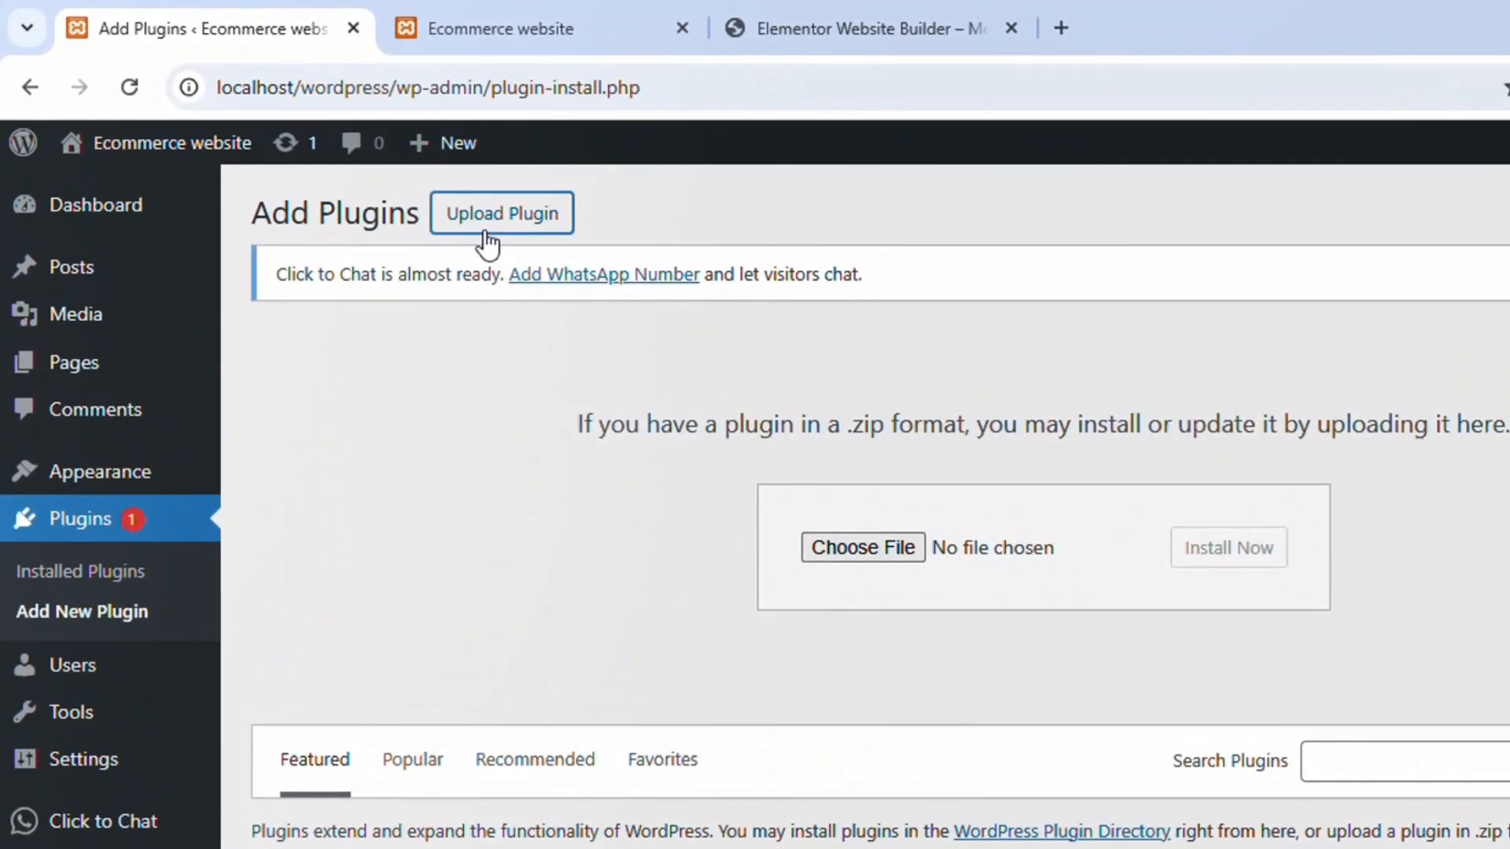
pyautogui.click(876, 550)
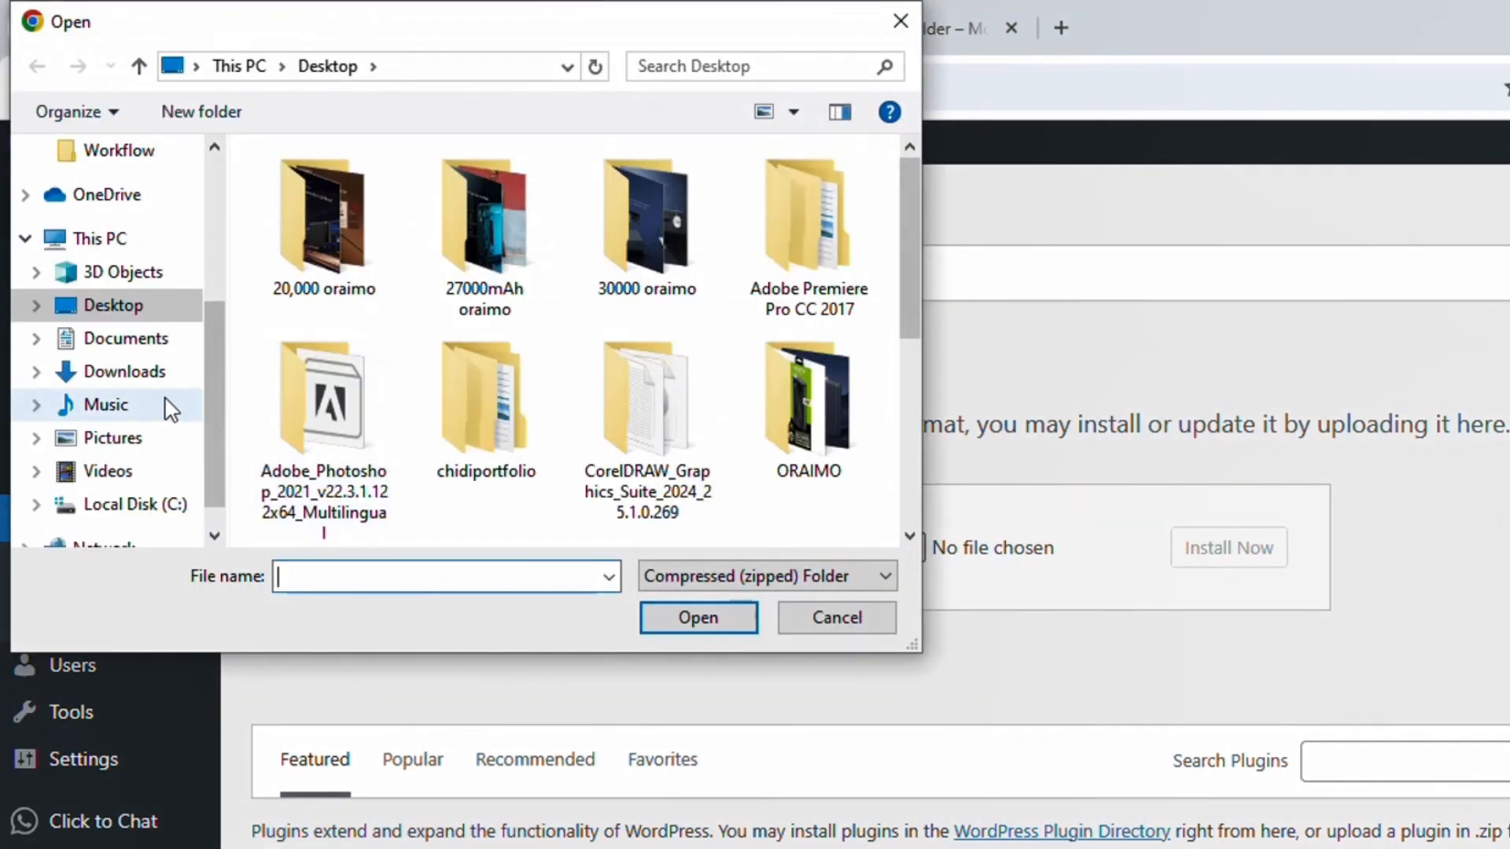
pyautogui.click(122, 375)
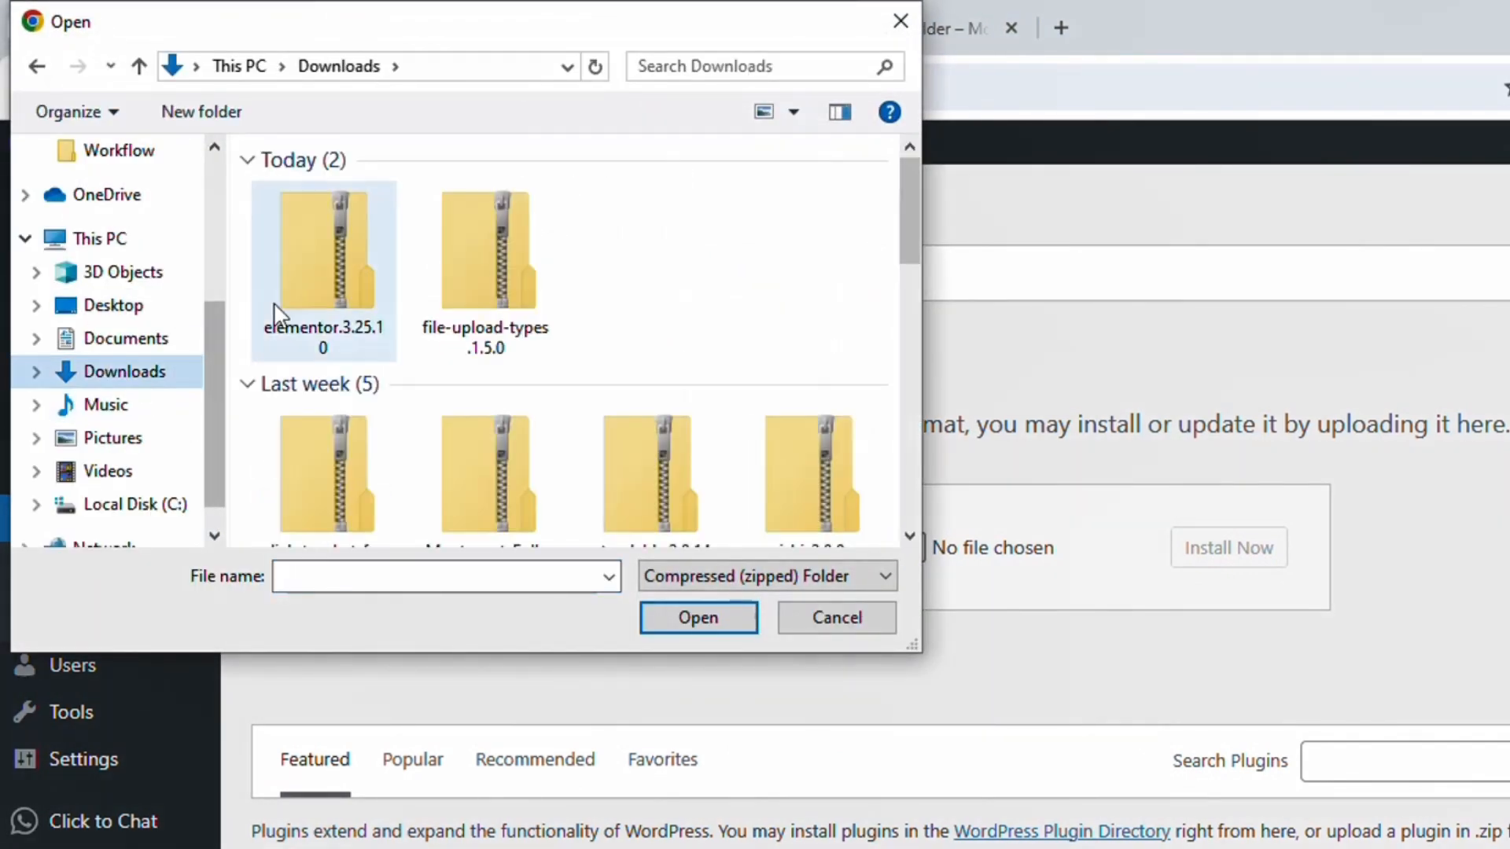
pyautogui.click(346, 288)
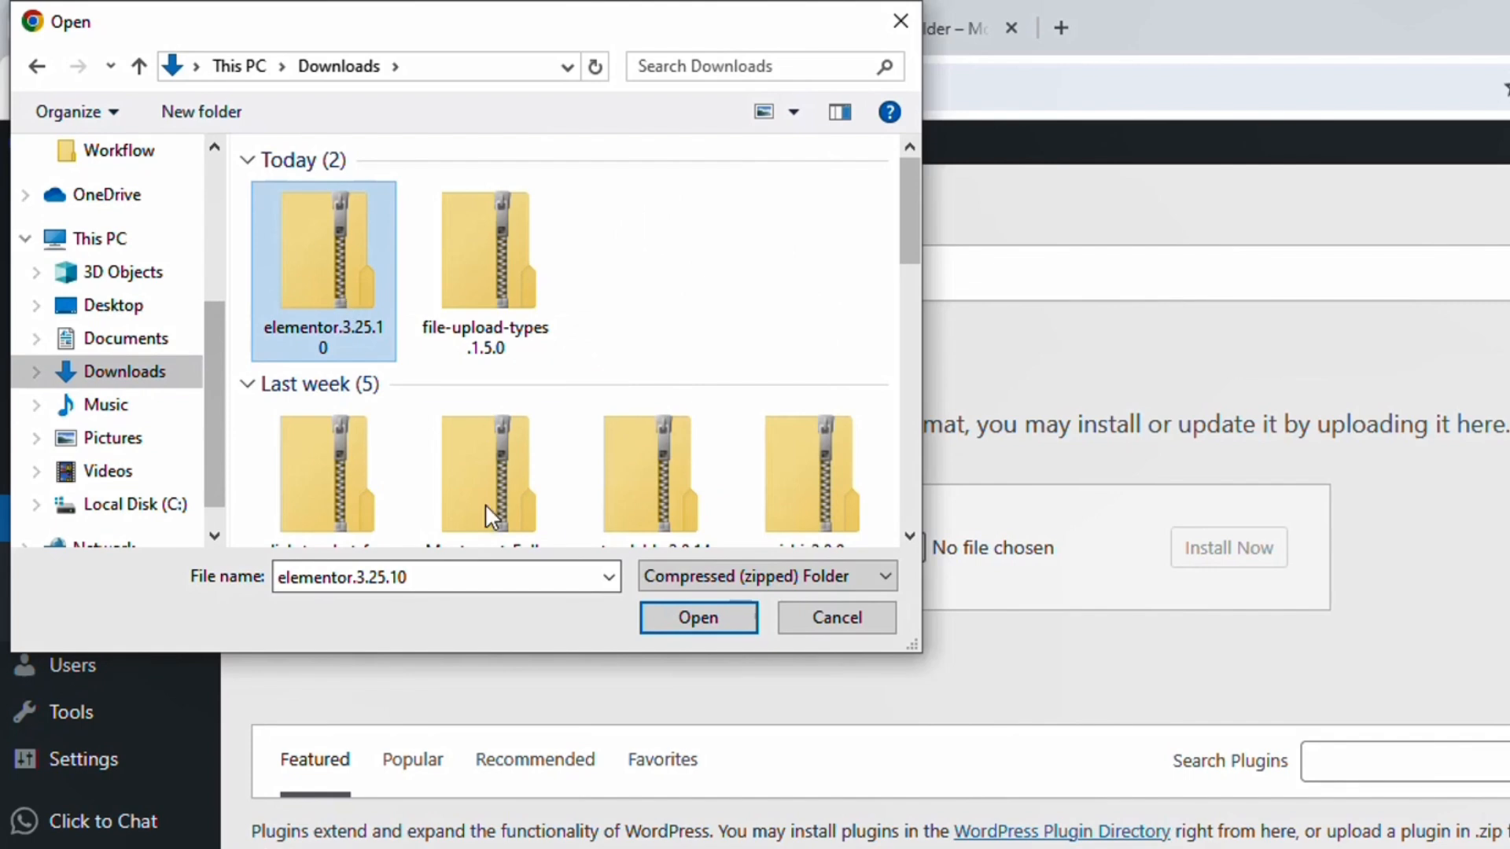
pyautogui.click(702, 622)
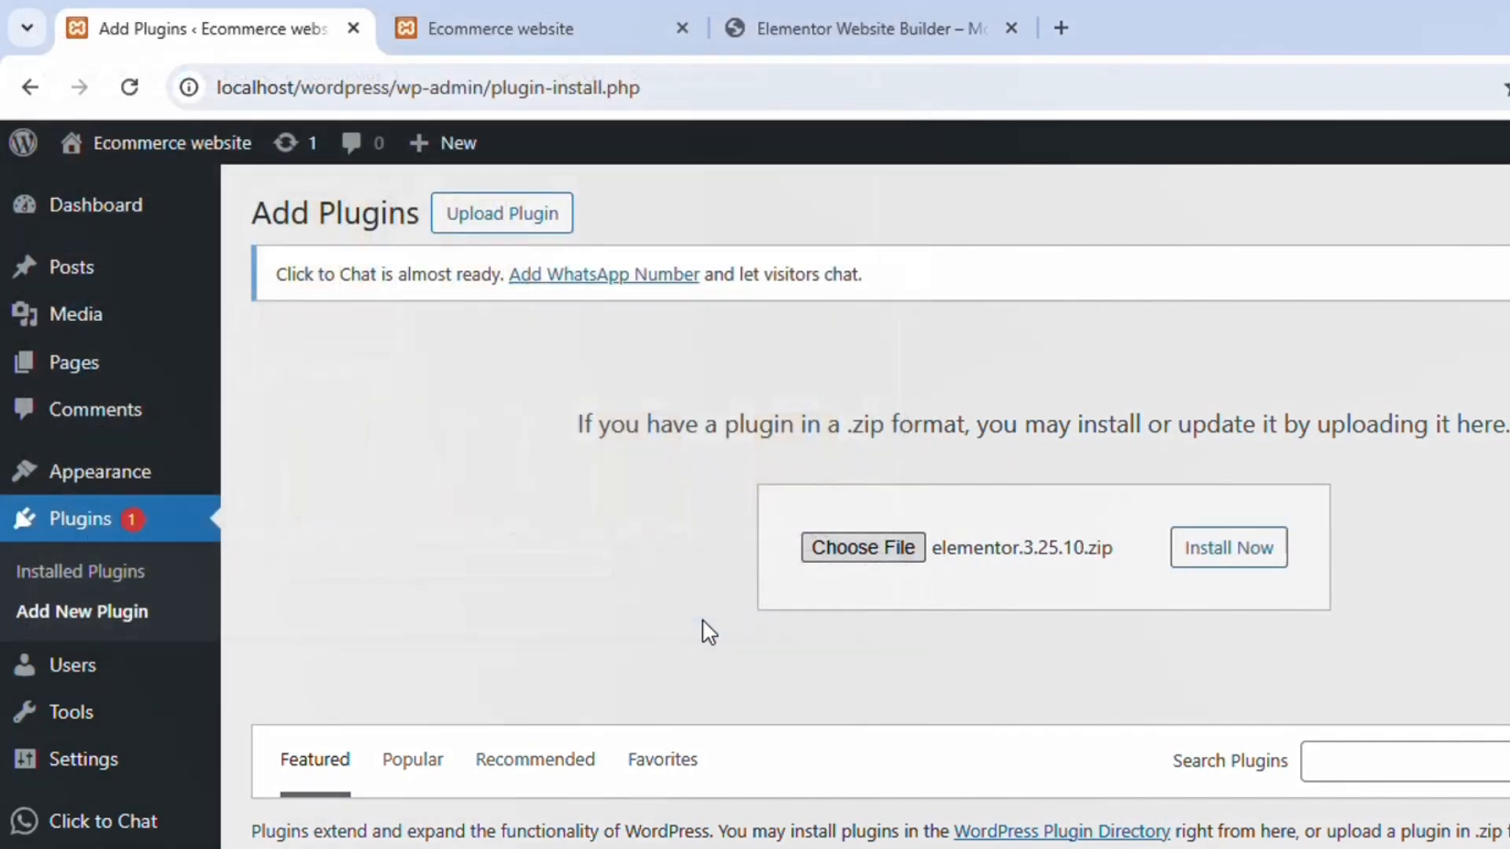
# Step: Install and activate the uploaded Elementor plugin and reload the installed plugins list
pyautogui.click(1264, 550)
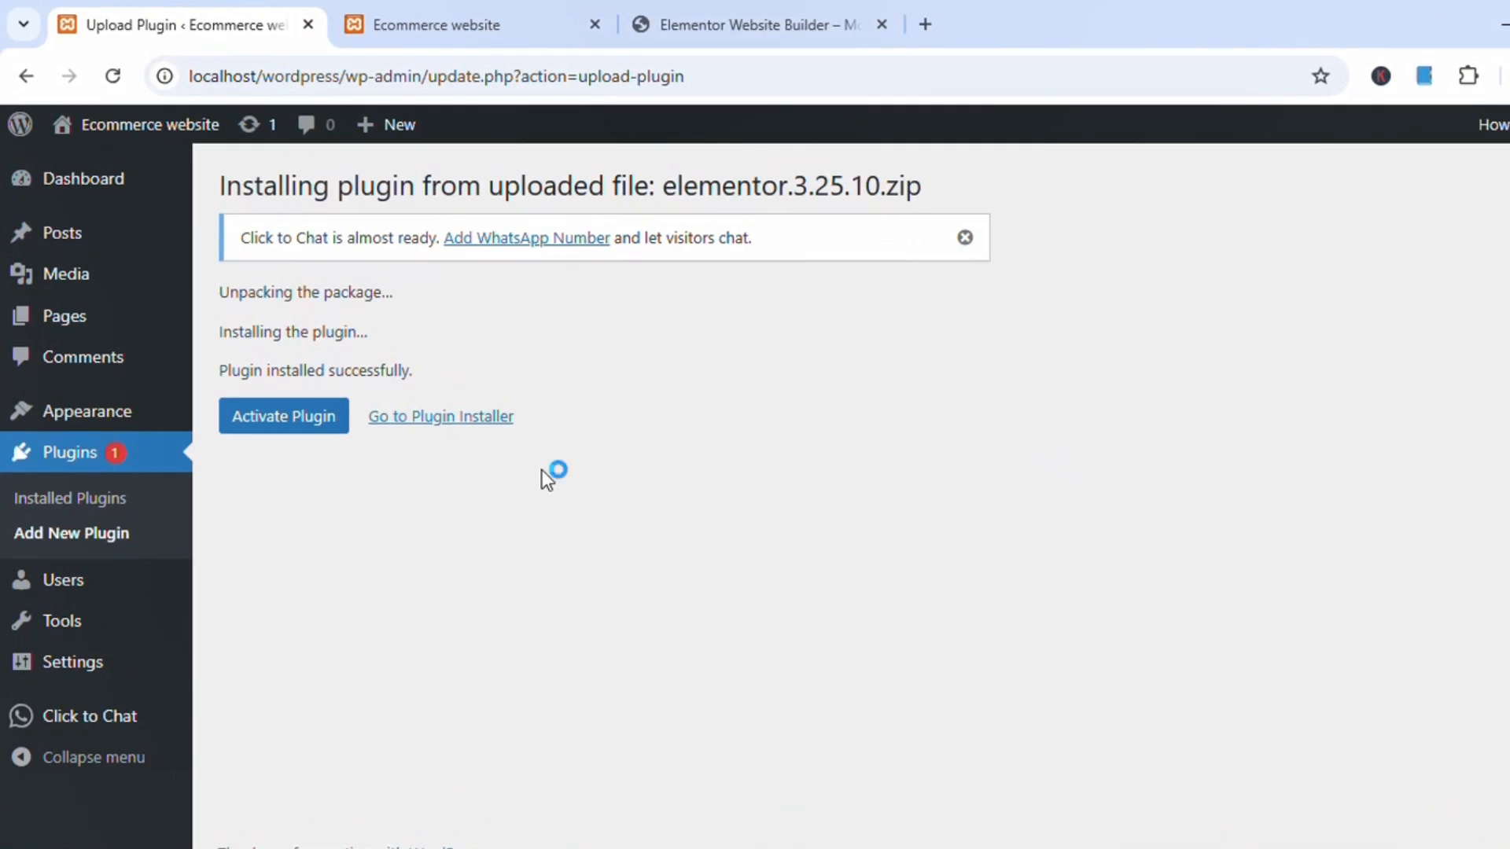
pyautogui.click(328, 427)
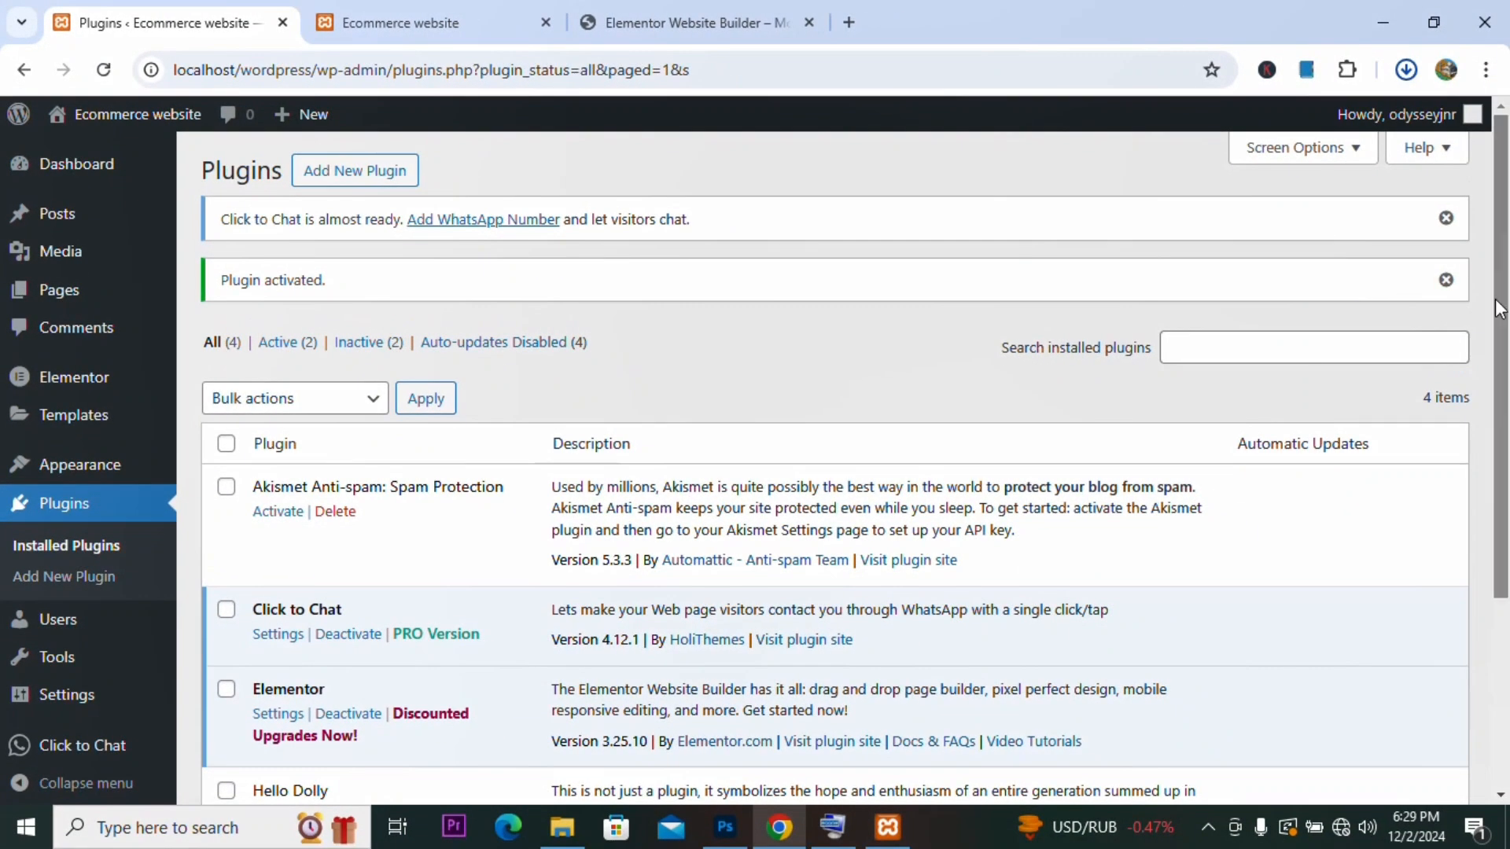
pyautogui.click(100, 70)
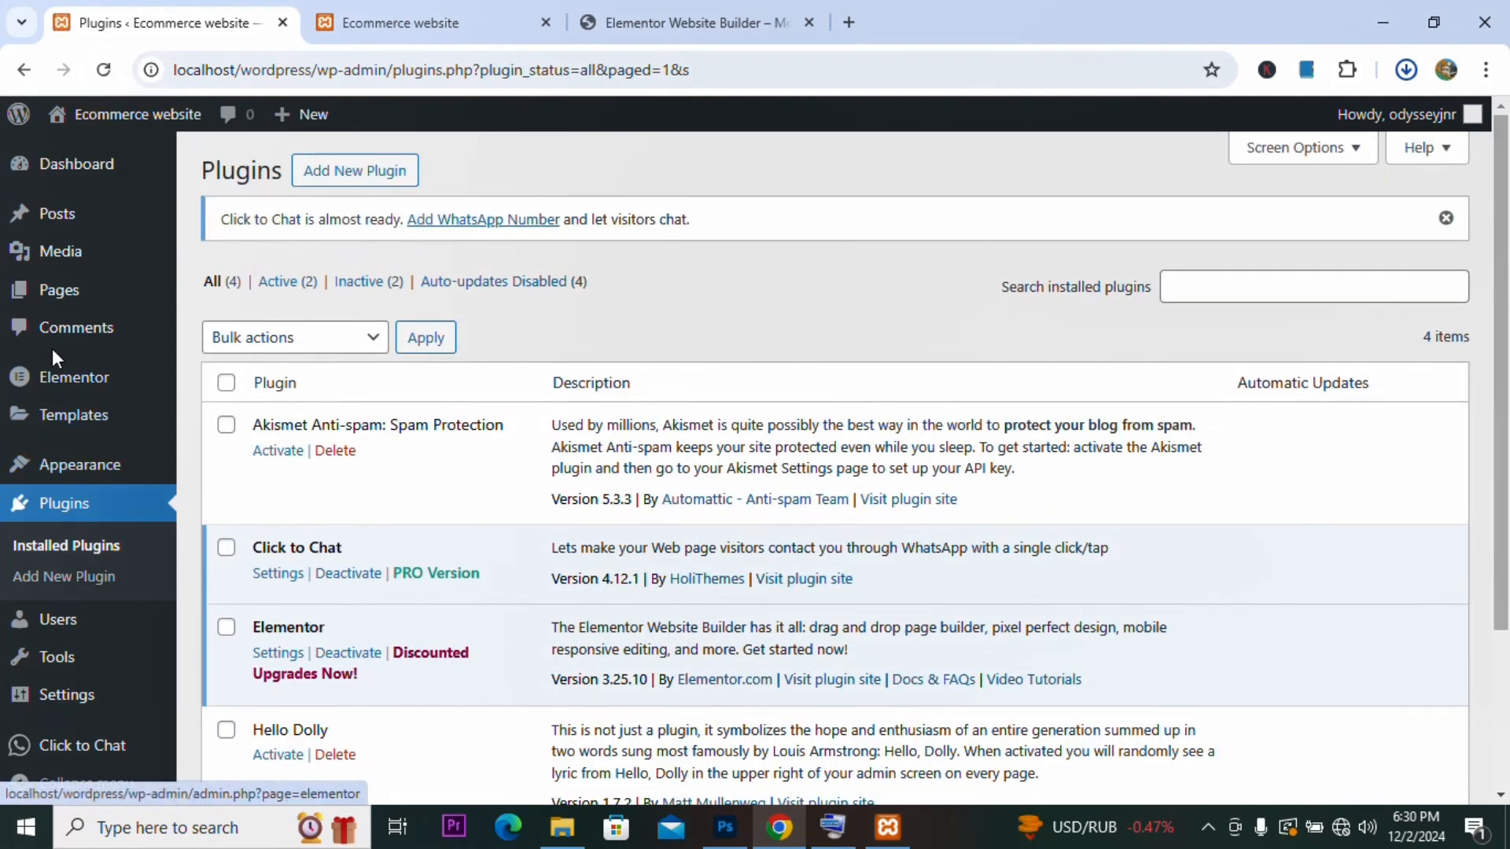
# Step: Create a new page titled ABOUT US and publish it
pyautogui.moveTo(69, 379)
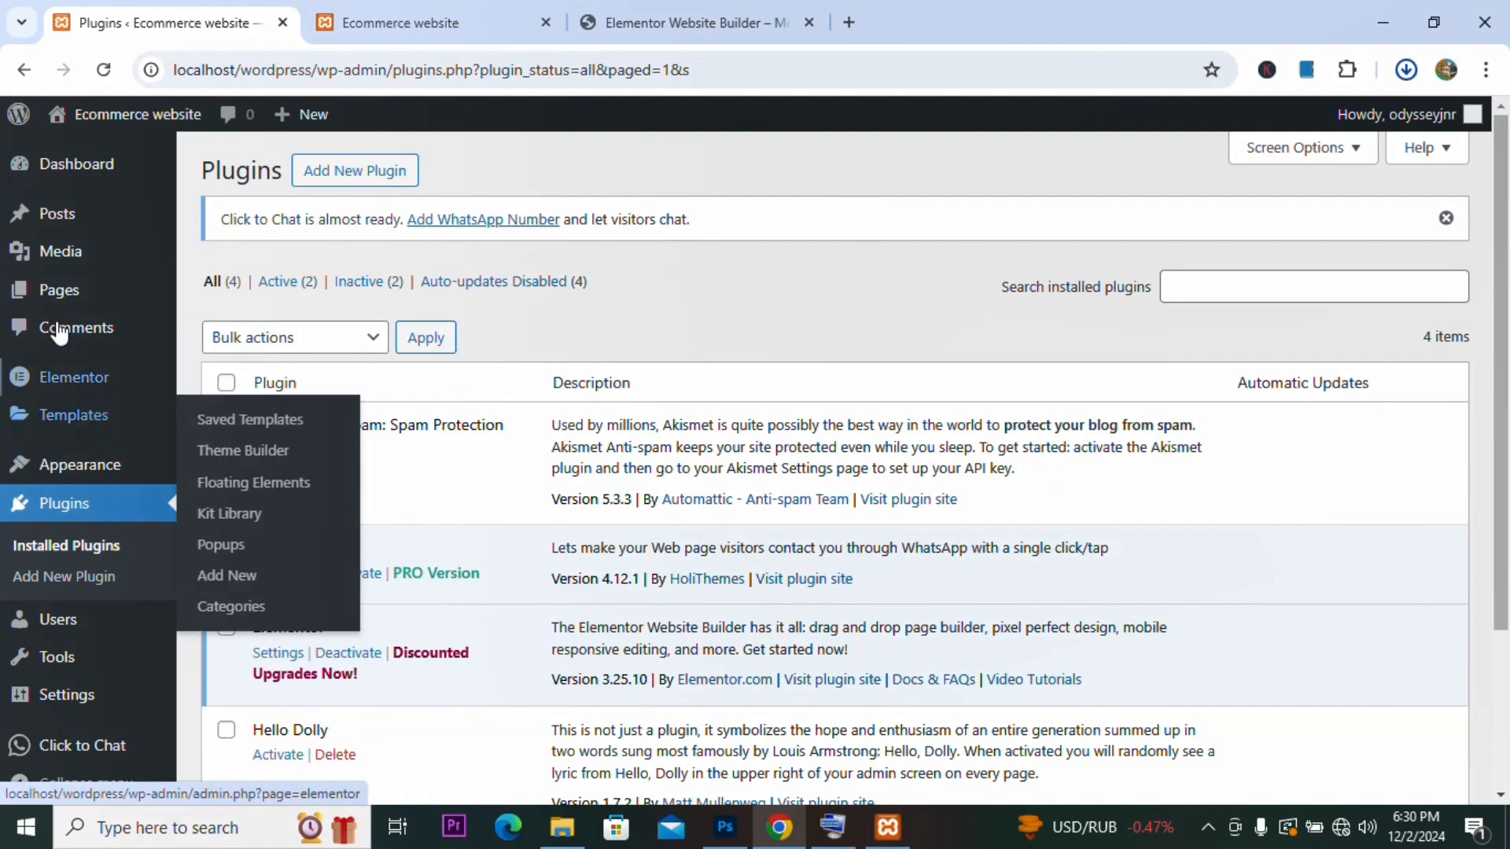
pyautogui.moveTo(59, 297)
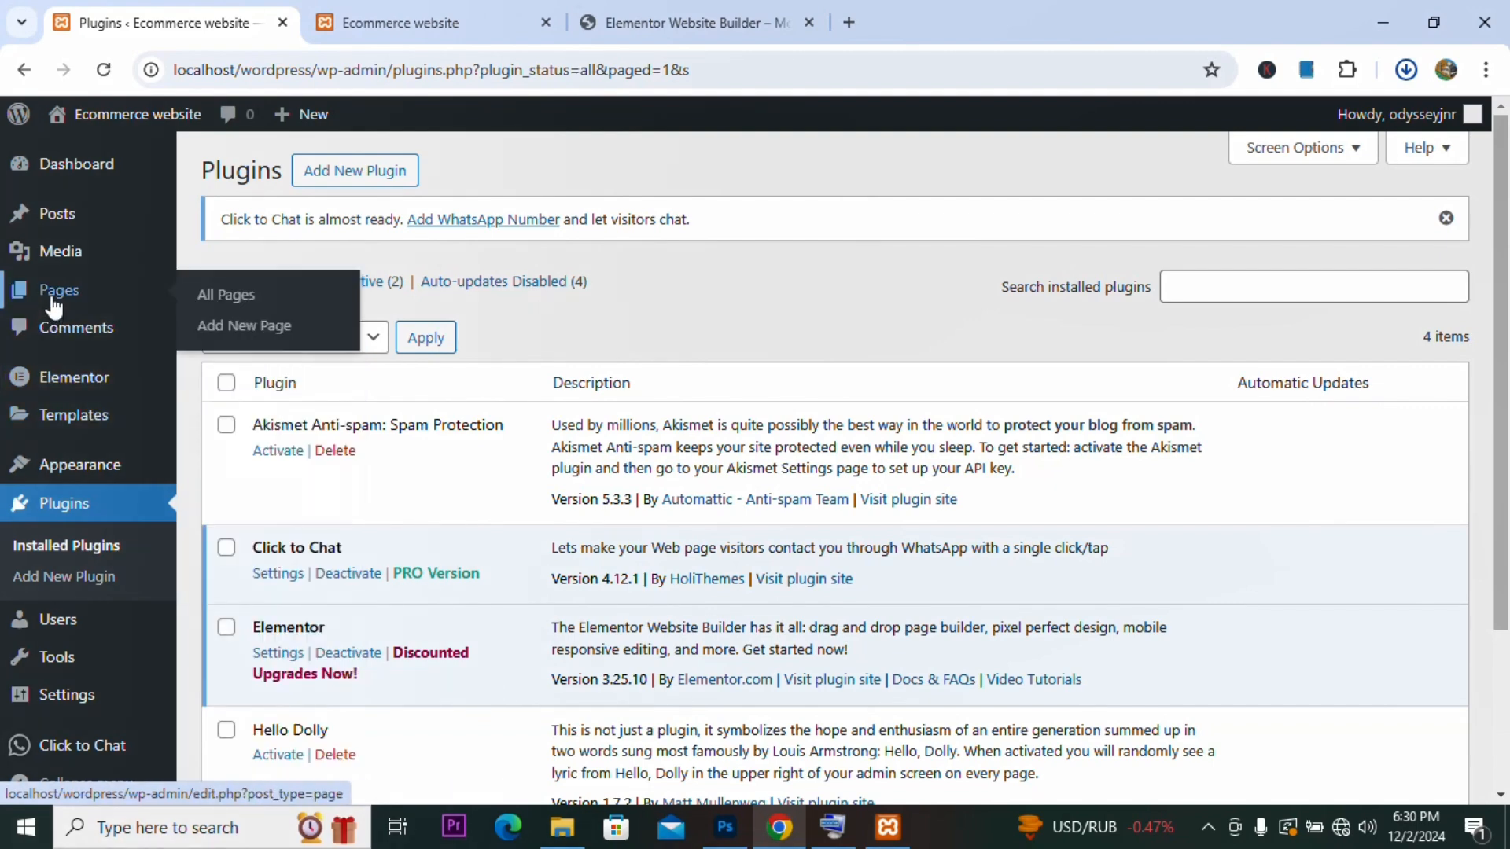
pyautogui.click(251, 325)
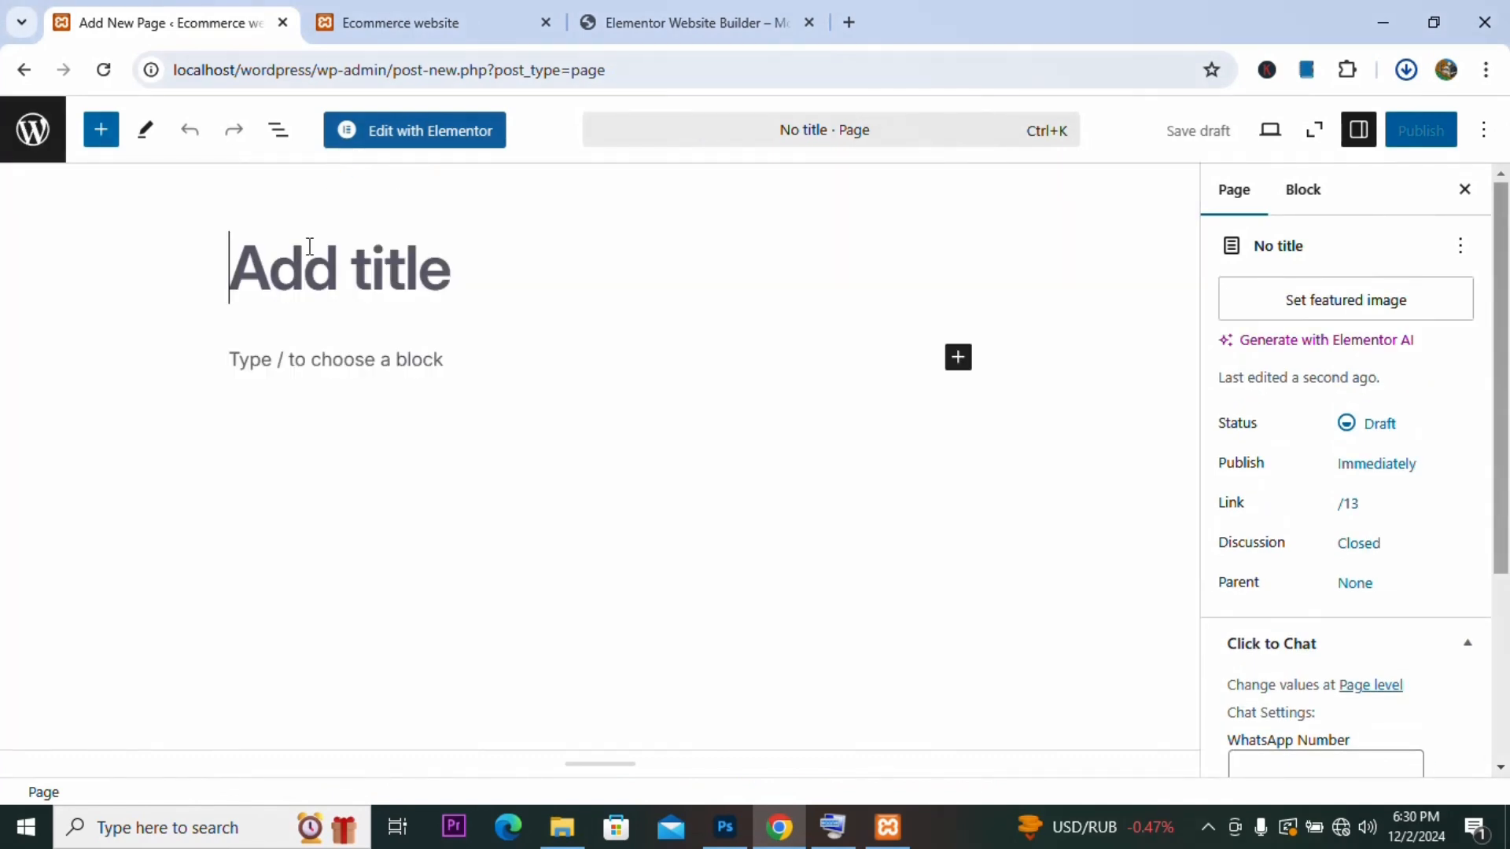
pyautogui.write('ABO')
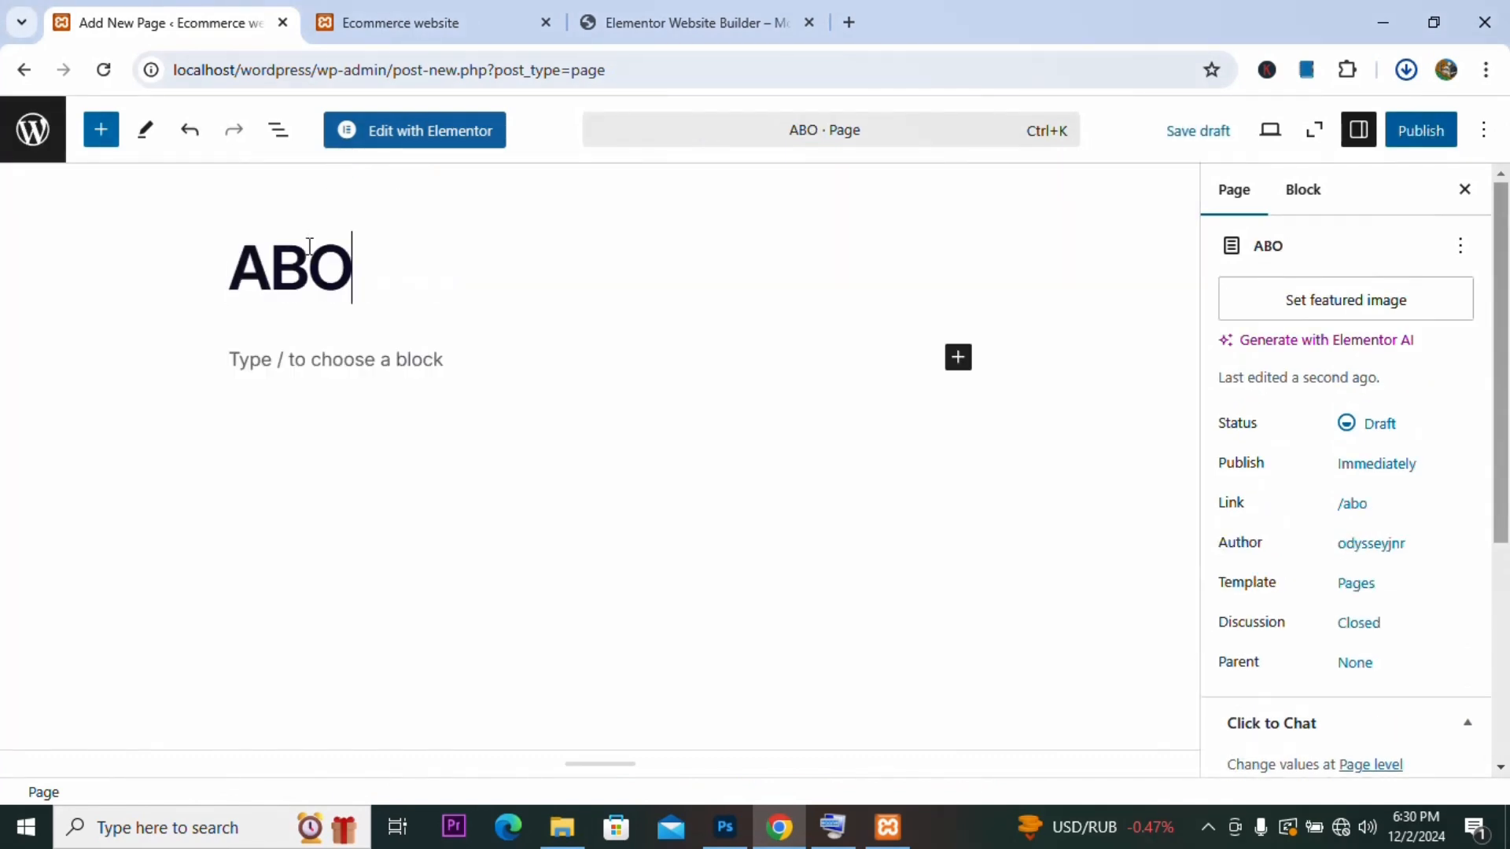
pyautogui.write('UT US')
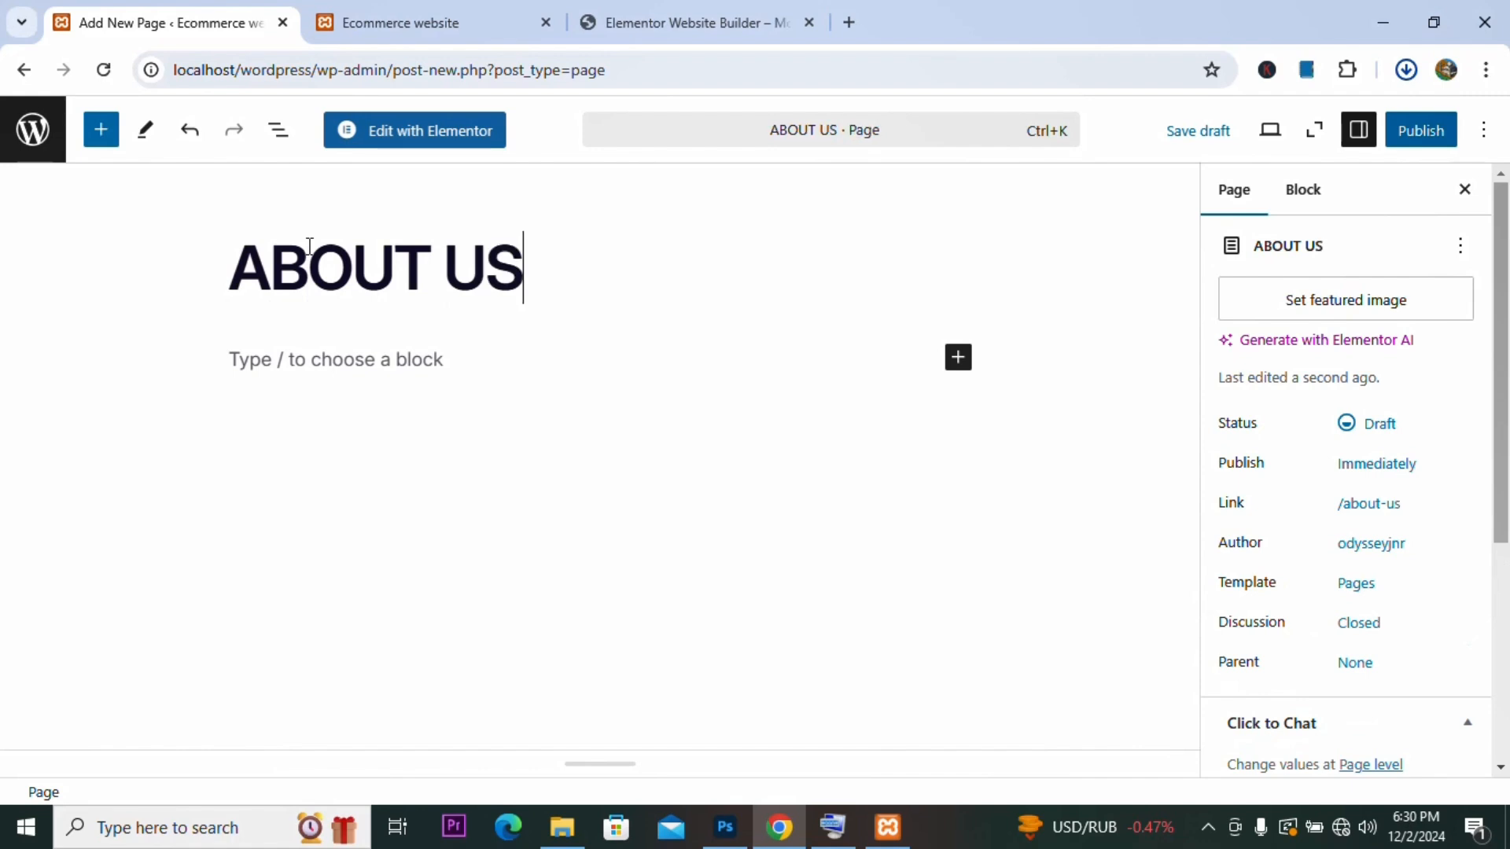
pyautogui.click(1449, 133)
pyautogui.click(1449, 132)
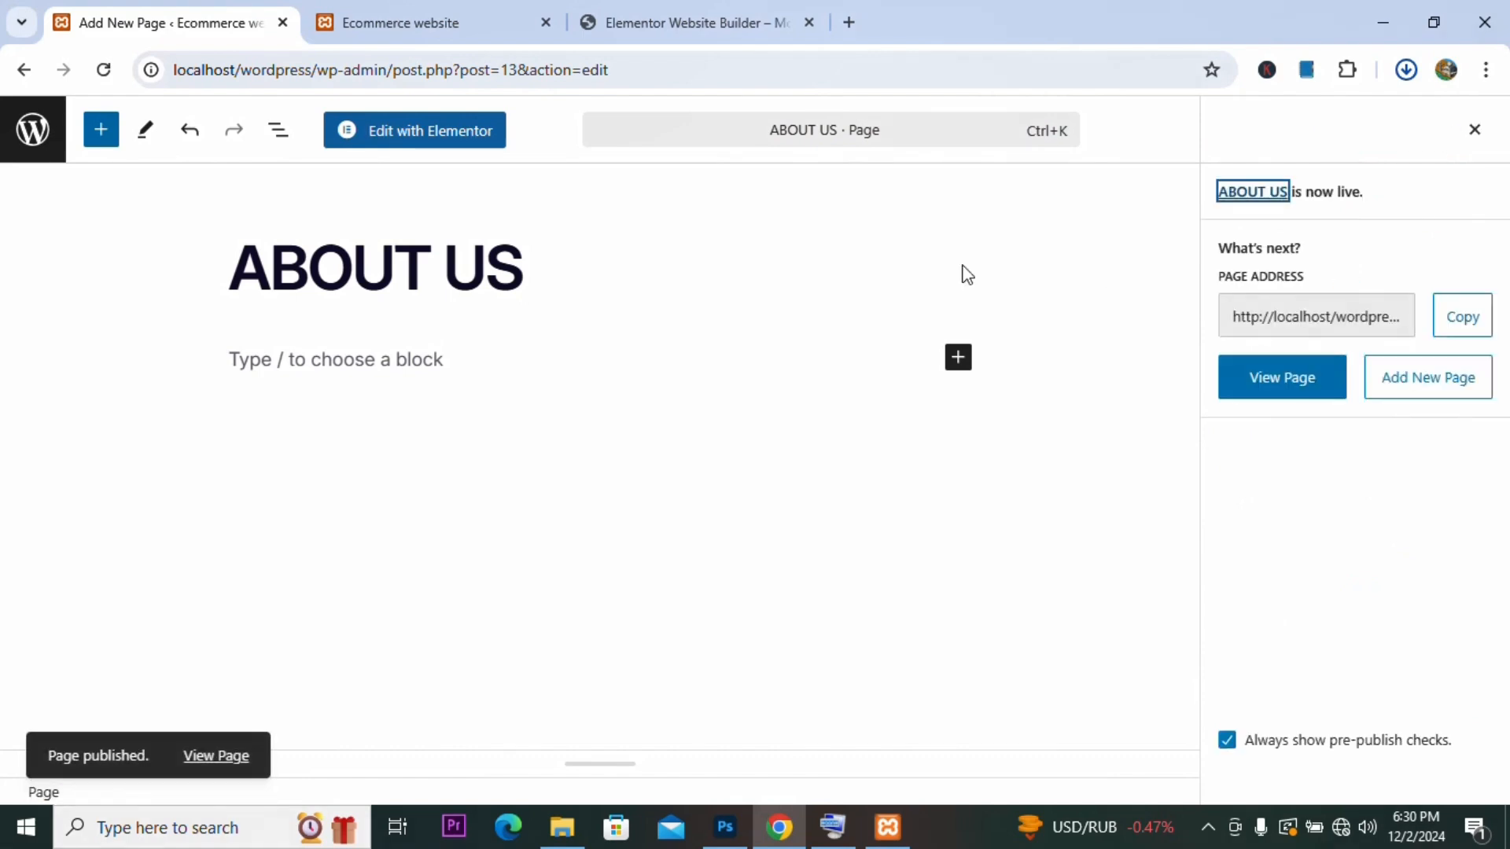
# Step: Open the ABOUT US page in the Elementor editor and dismiss the productivity checklist
pyautogui.click(453, 152)
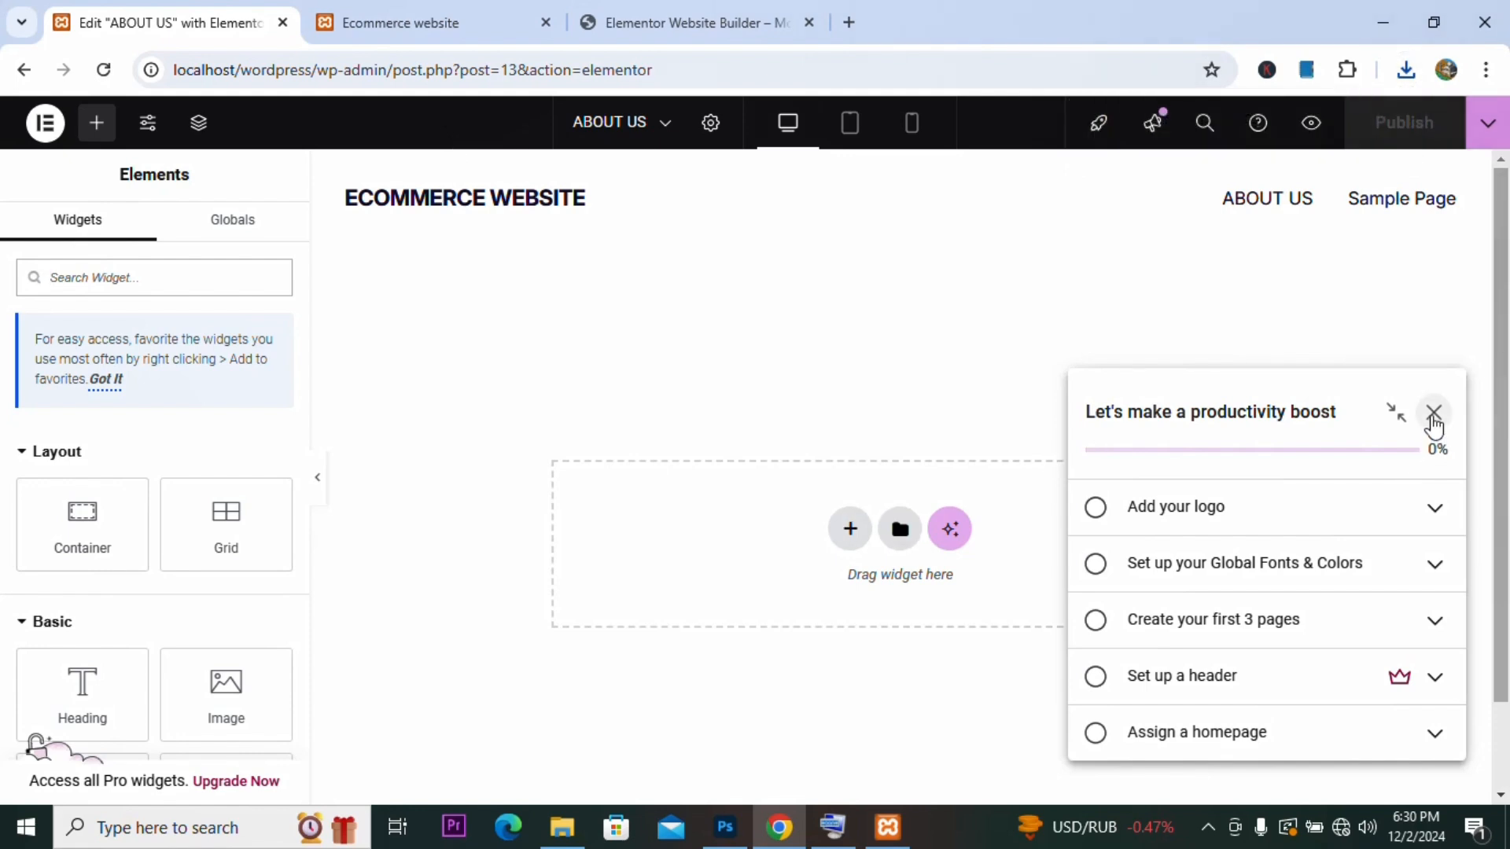
pyautogui.click(1432, 415)
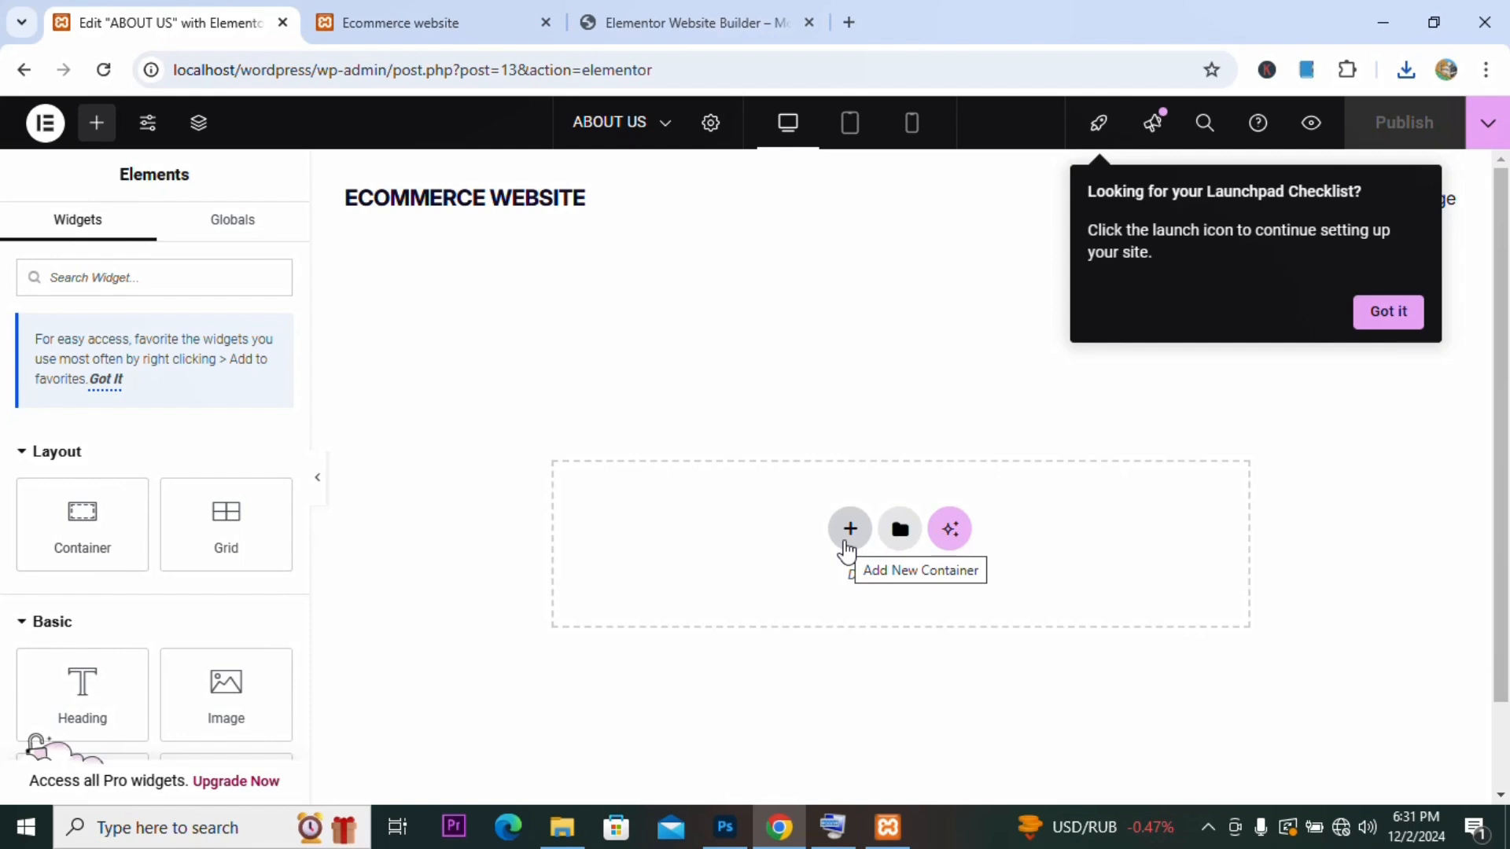
pyautogui.click(1208, 828)
pyautogui.click(1132, 737)
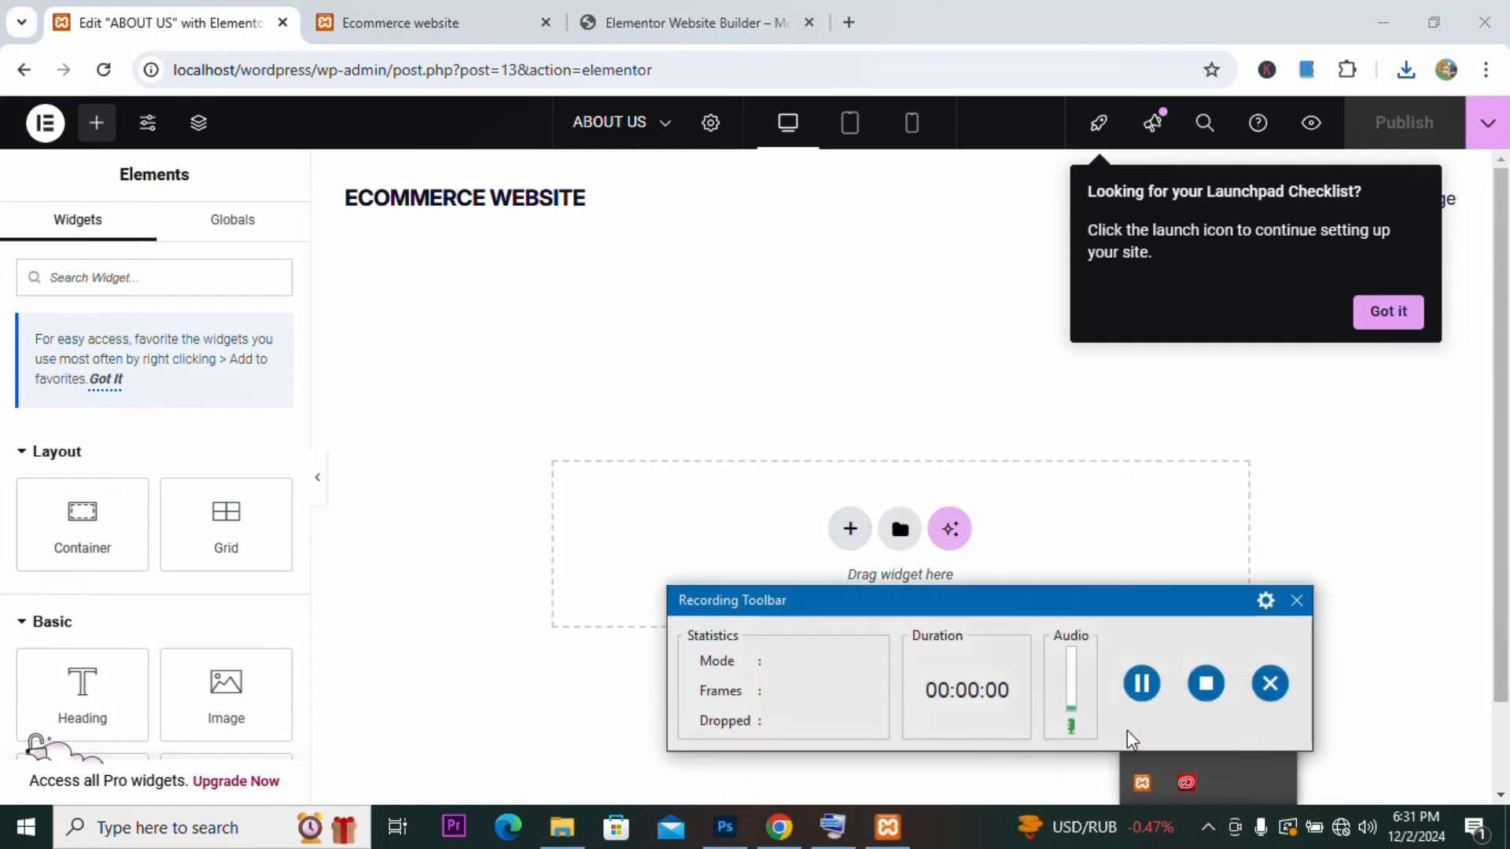